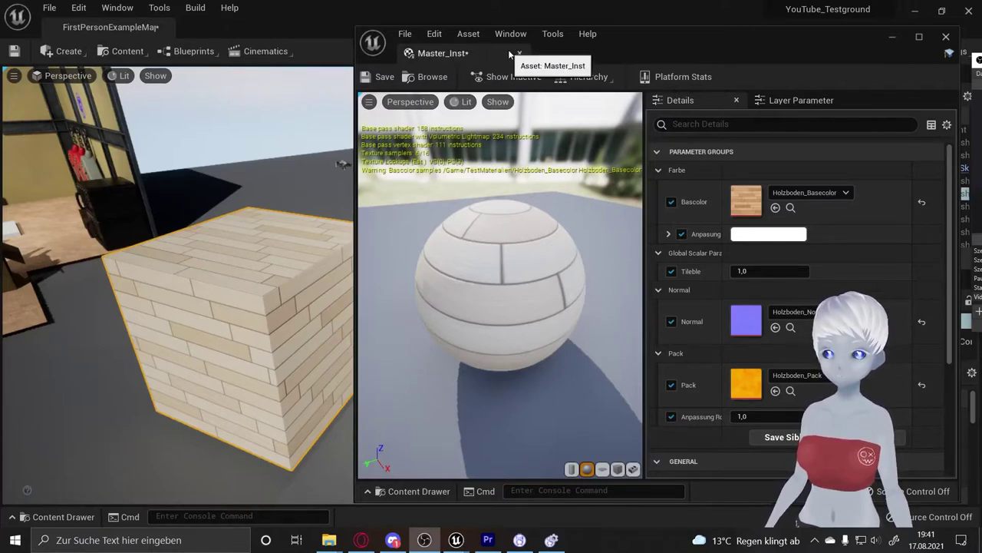
Save Master_Inst and find the cobblestone textures in the Content Drawer.
left_click(383, 76)
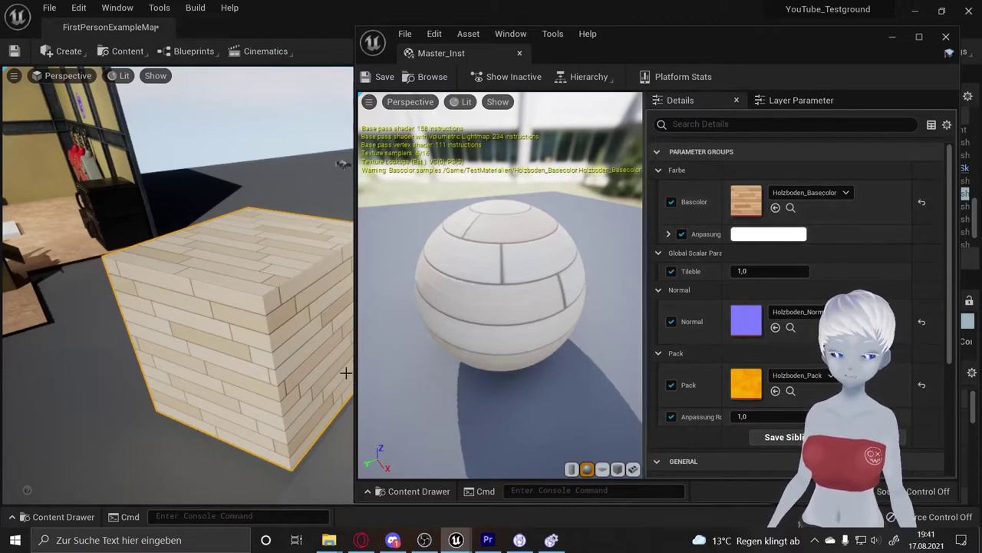
left_click(411, 494)
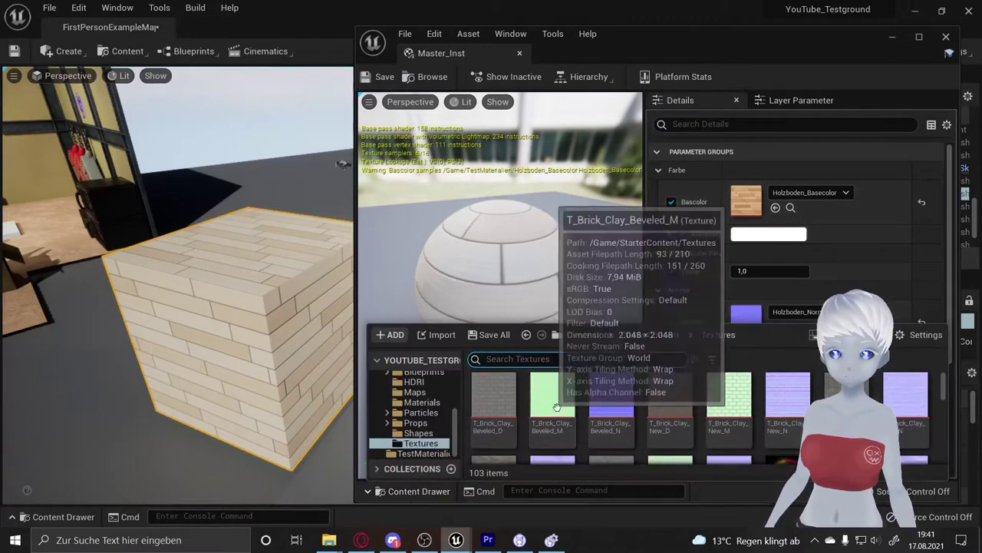
scroll(752, 291, "down", 1)
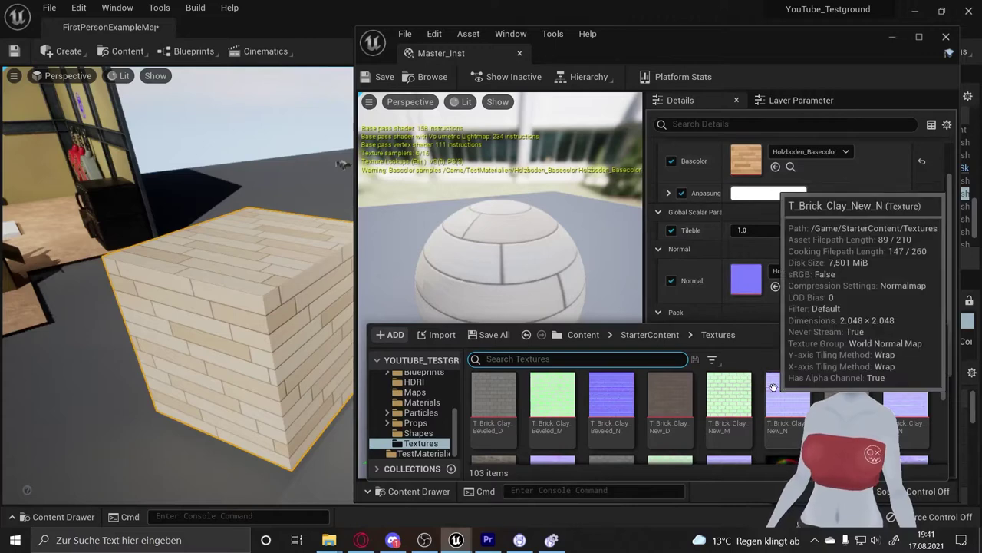
scroll(769, 393, "down", 1)
scroll(798, 407, "down", 3)
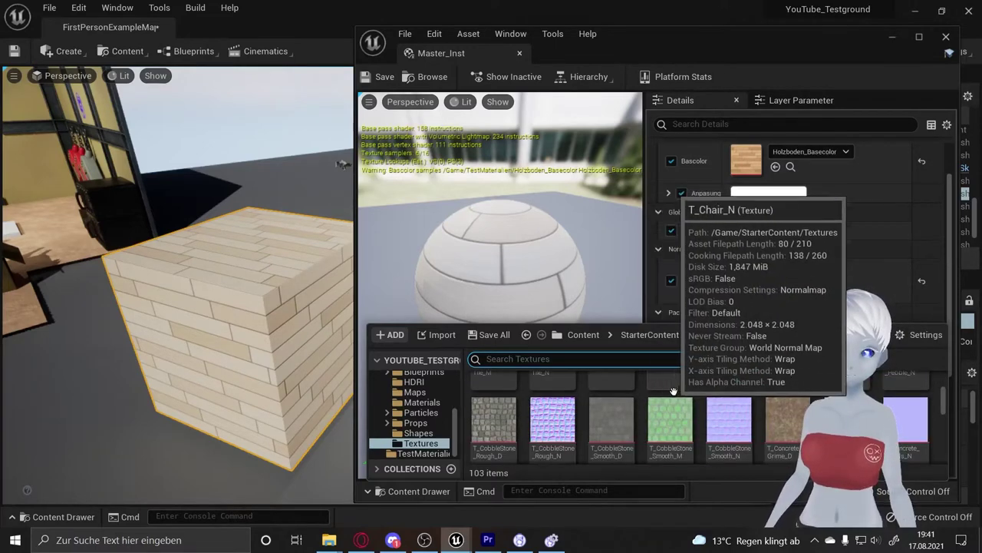
scroll(506, 413, "down", 2)
Assign T_CobbleStone_Rough_D to Basecolor and T_CobbleStone_Rough_N to Normal.
left_click_drag(506, 413, 753, 159)
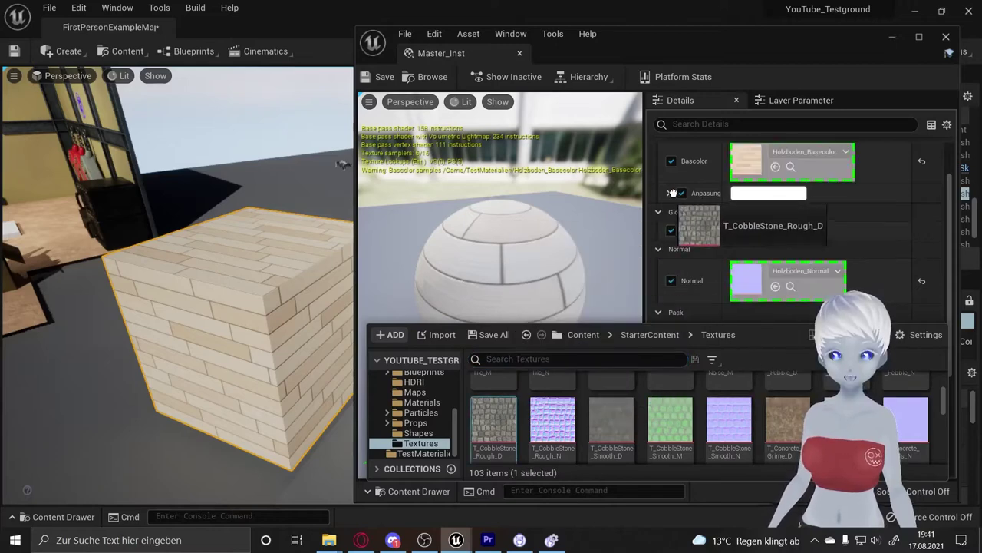
left_click_drag(552, 419, 747, 280)
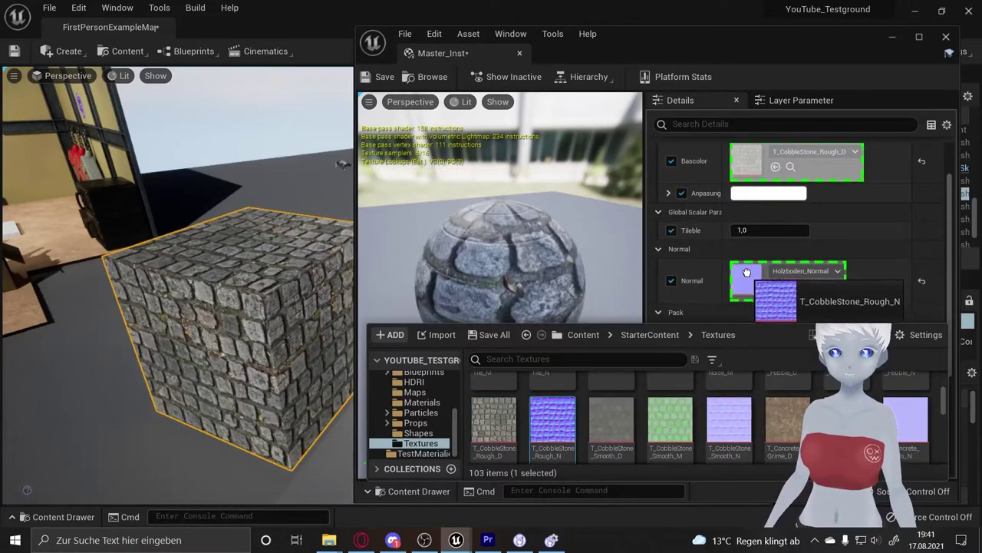
right_click_drag(244, 288, 218, 306)
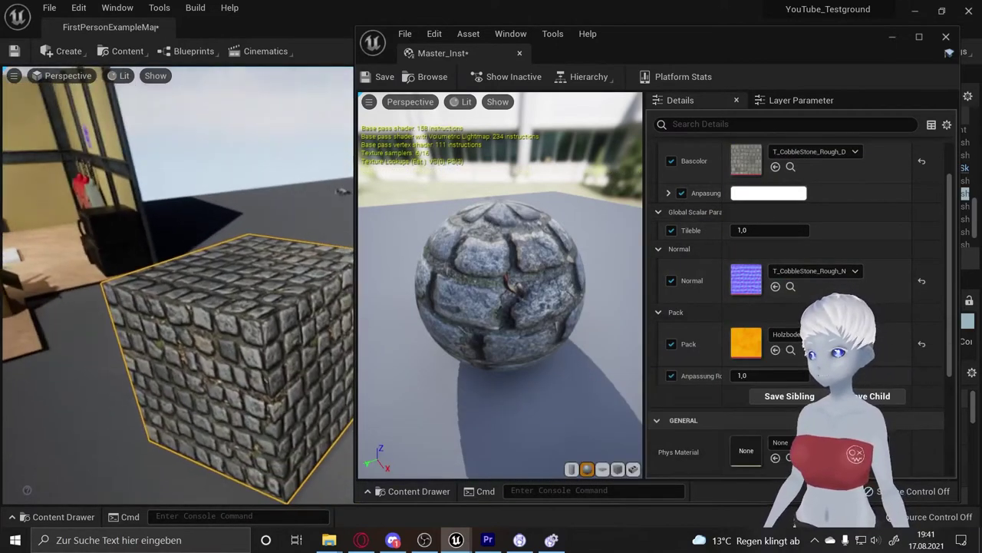
Set the Anpassung tint colour to a dark pink at value 0.45.
left_click(768, 192)
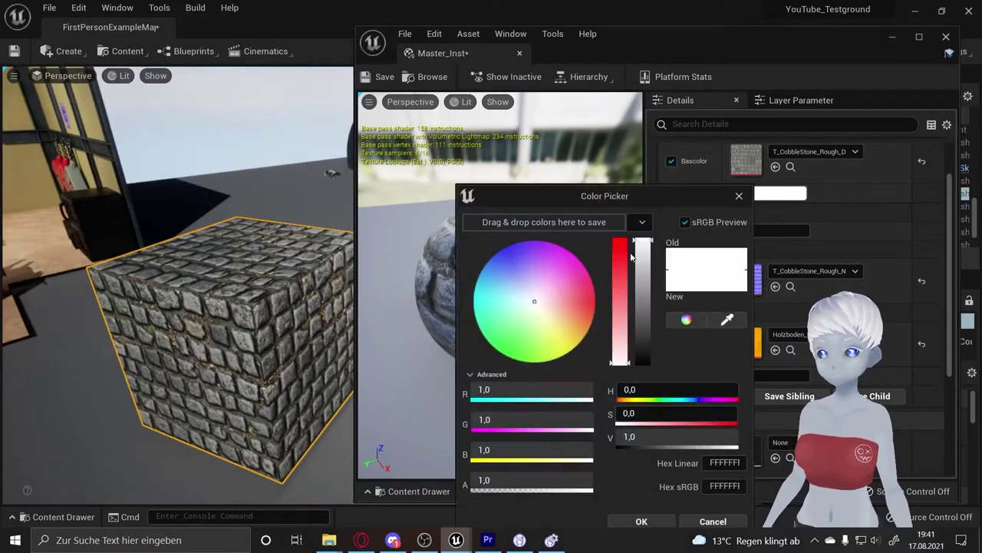
left_click_drag(554, 269, 548, 315)
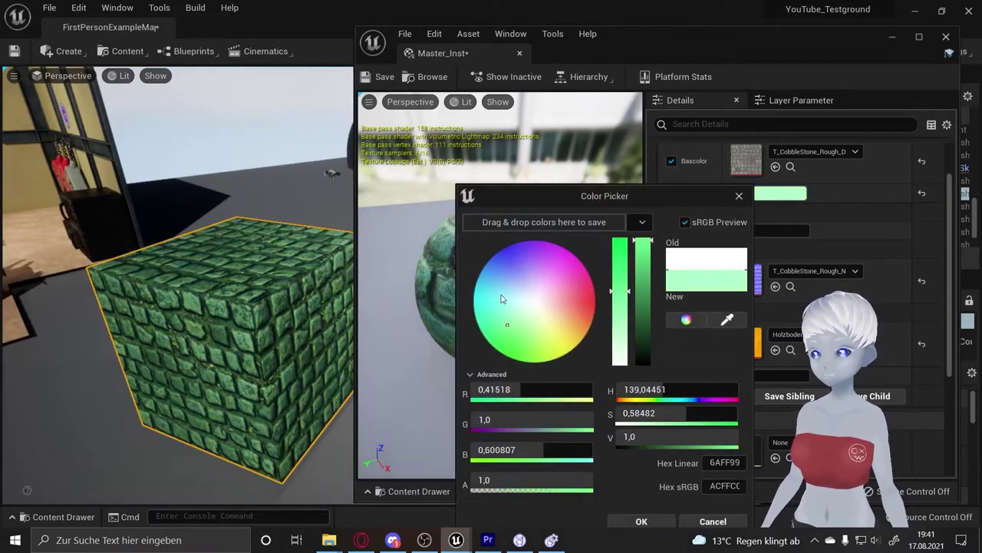
left_click_drag(643, 273, 643, 307)
left_click(561, 298)
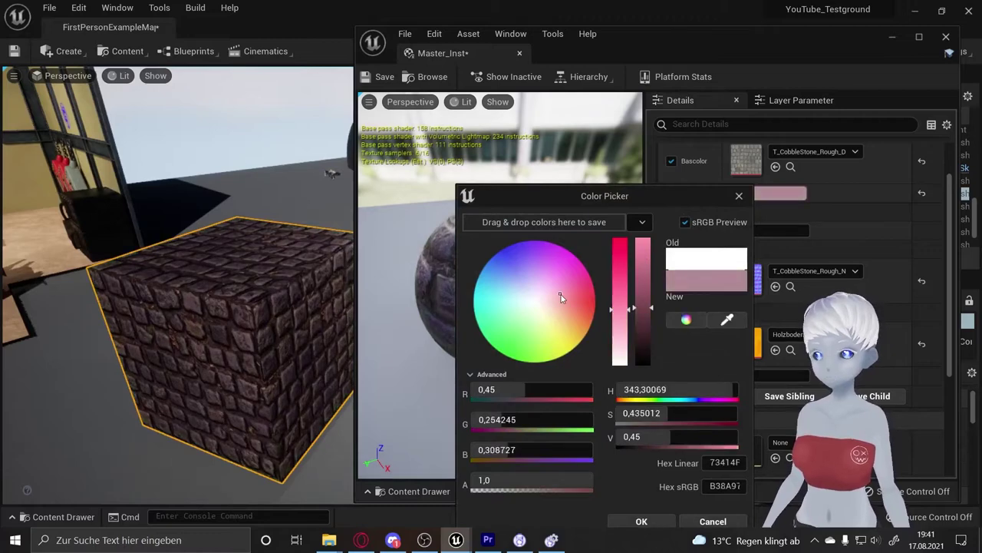
left_click(642, 522)
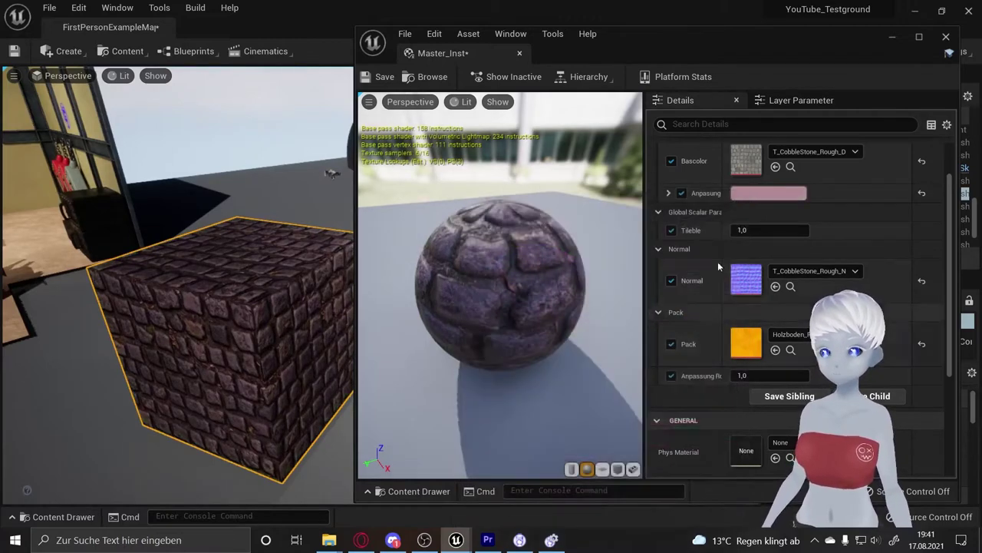
Try a lower Anpassung roughness, then set it back to 1,0.
left_click_drag(770, 376, 756, 375)
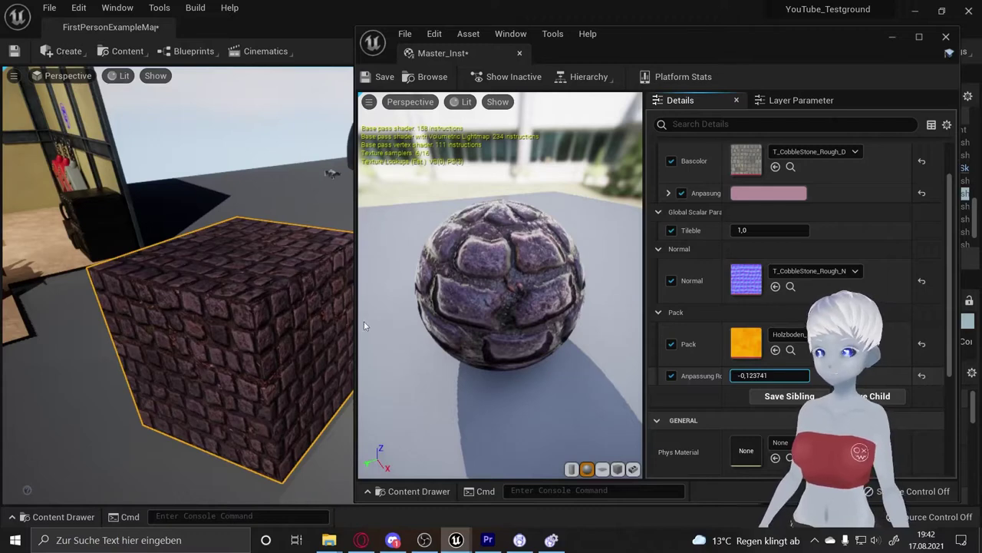
right_click_drag(338, 325, 200, 323)
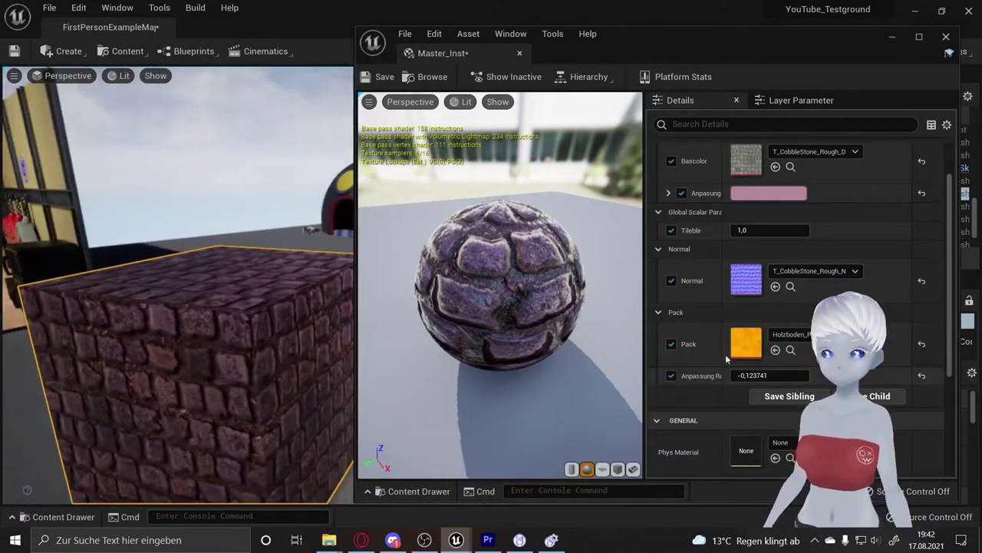
left_click_drag(499, 307, 461, 299)
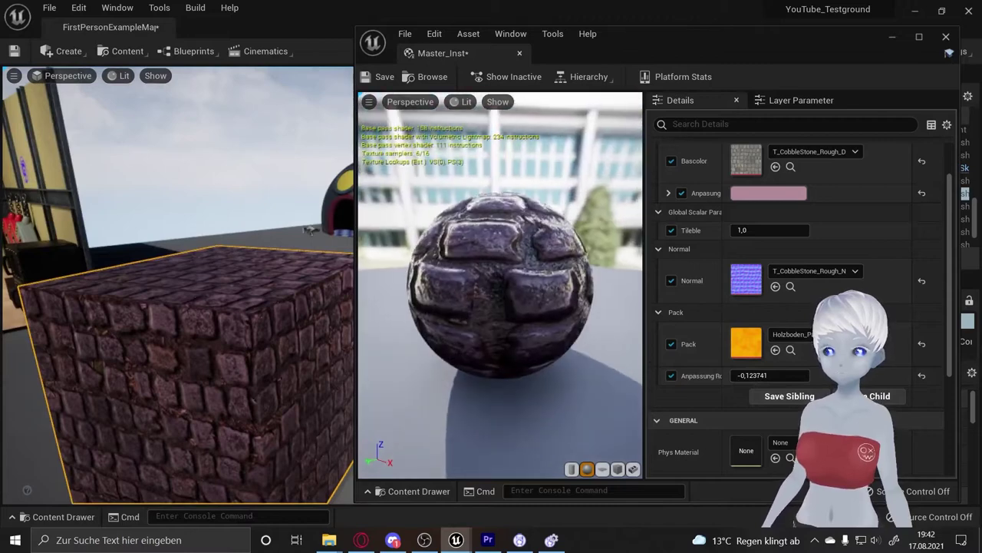
left_click_drag(461, 300, 492, 301)
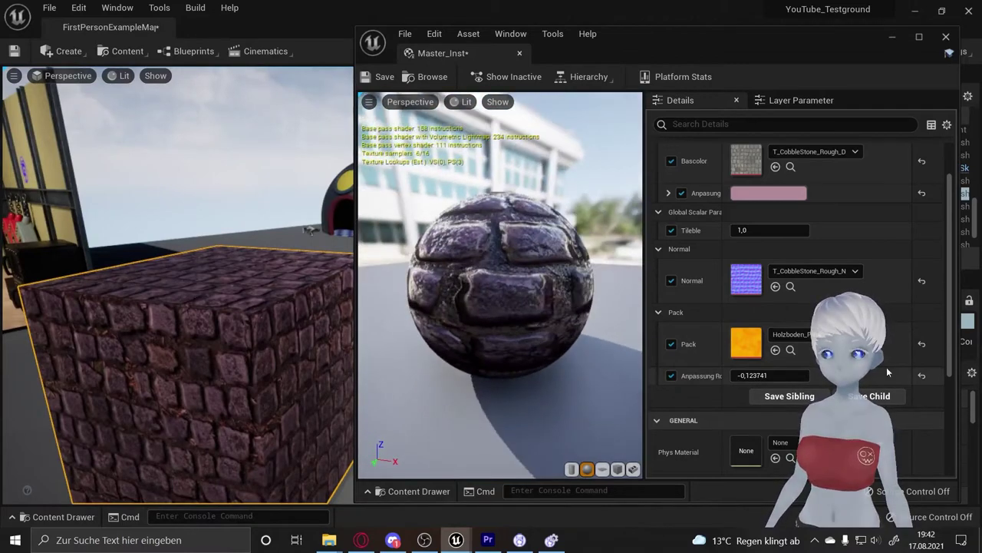
left_click_drag(775, 375, 883, 375)
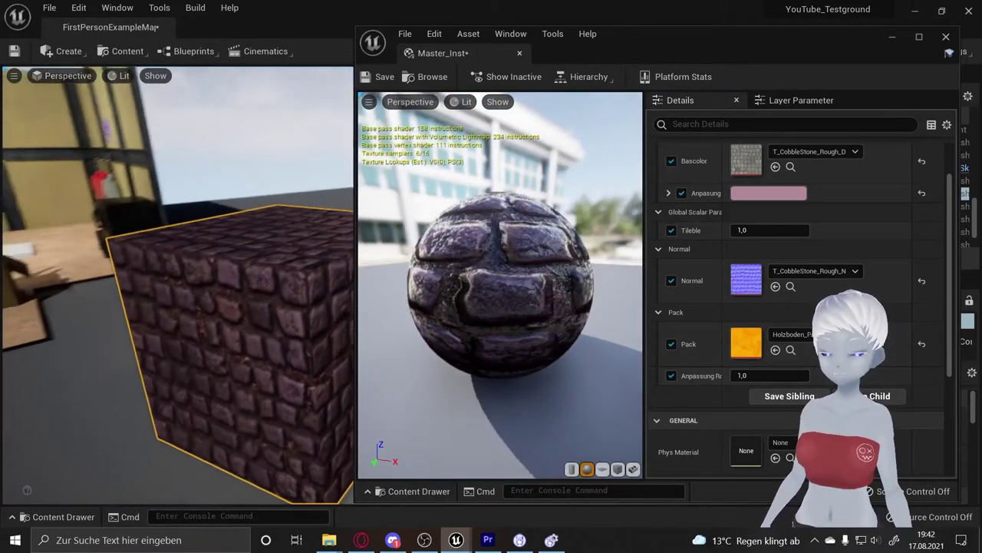
Raise Tileble to about 2,25 so the stones repeat more densely.
right_click_drag(176, 284, 154, 284)
scroll(751, 378, "down", 1)
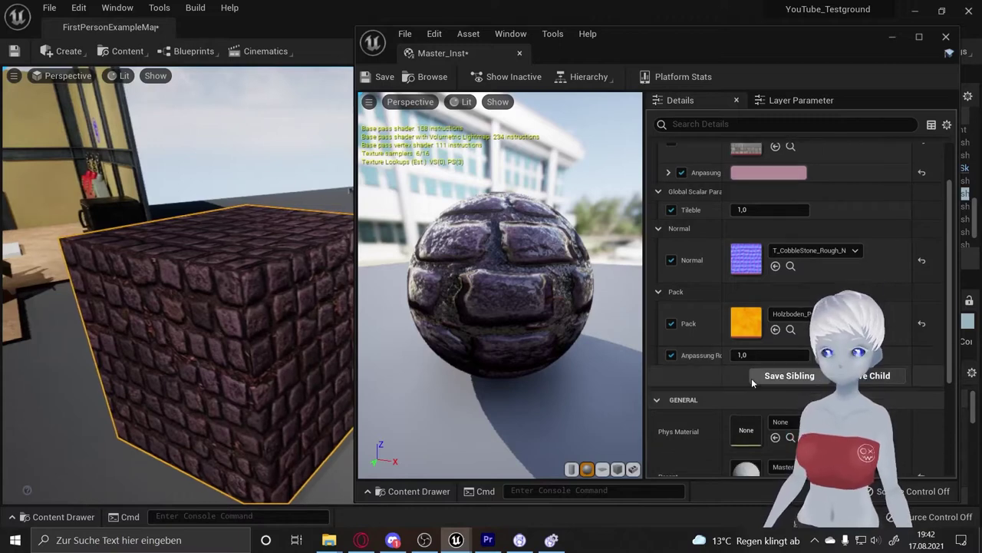
scroll(751, 377, "up", 2)
mouse_move(762, 254)
left_mouse_down()
mouse_move(813, 254)
mouse_move(748, 254)
mouse_move(798, 254)
left_mouse_up()
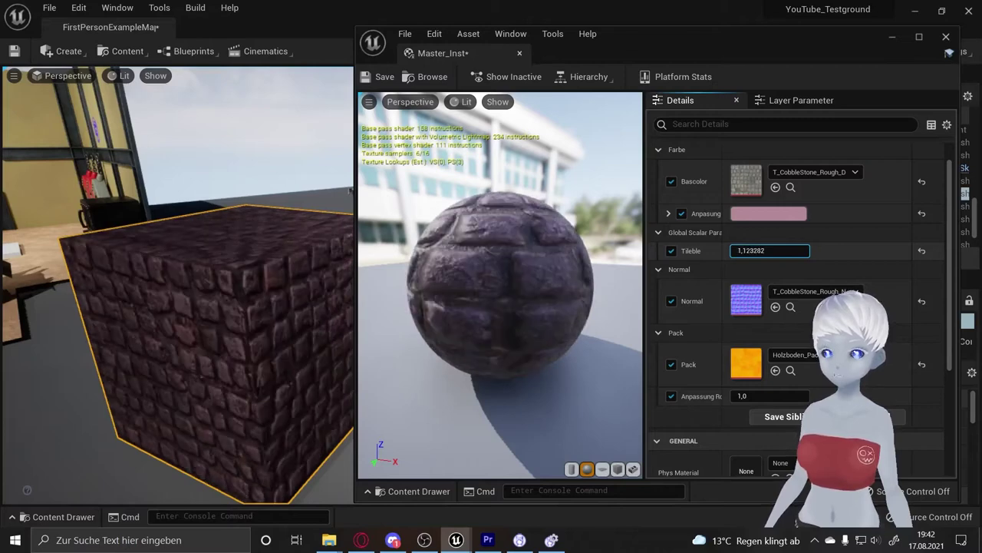
right_click_drag(307, 157, 308, 157)
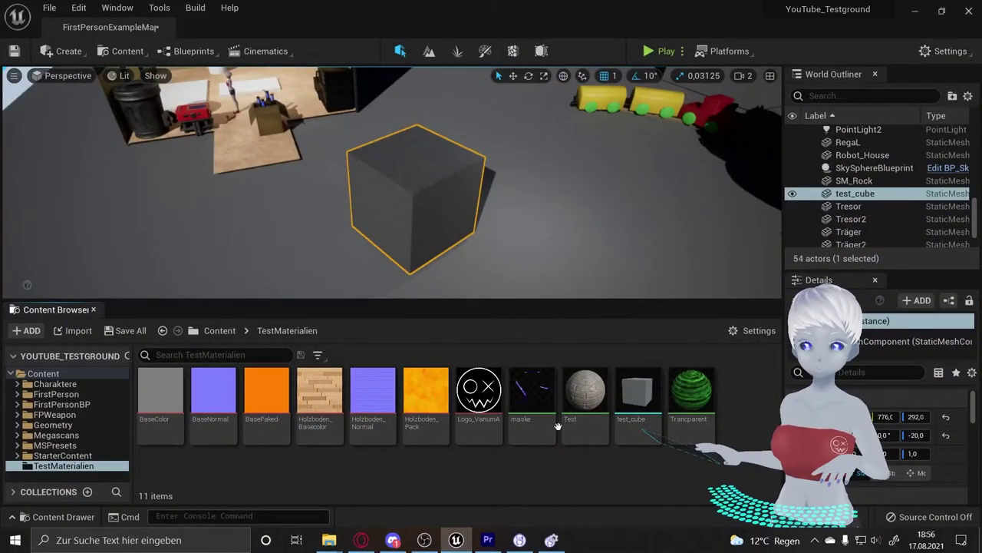
Create a Material named Master in TestMaterialien and open it in the Material Editor.
right_click(494, 484)
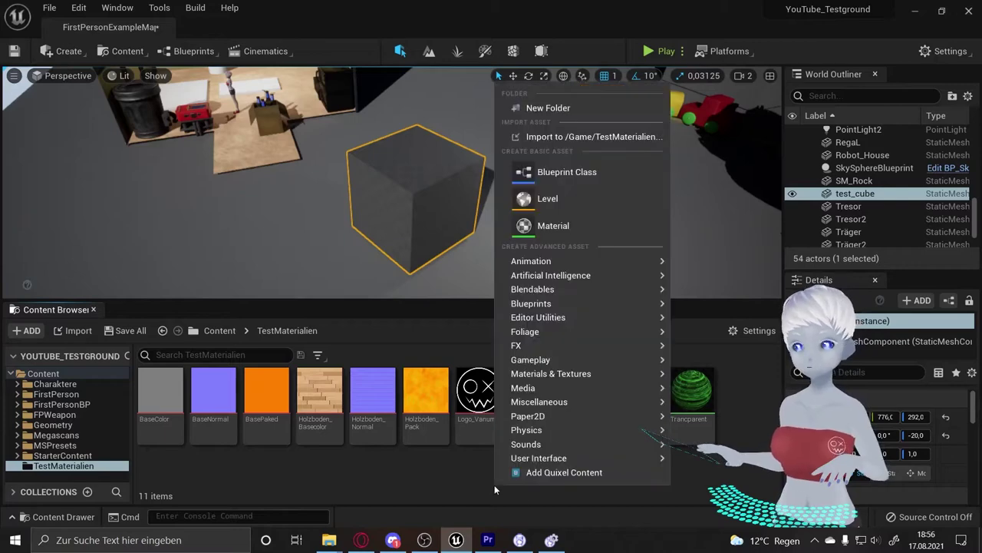
left_click(549, 227)
type("Master")
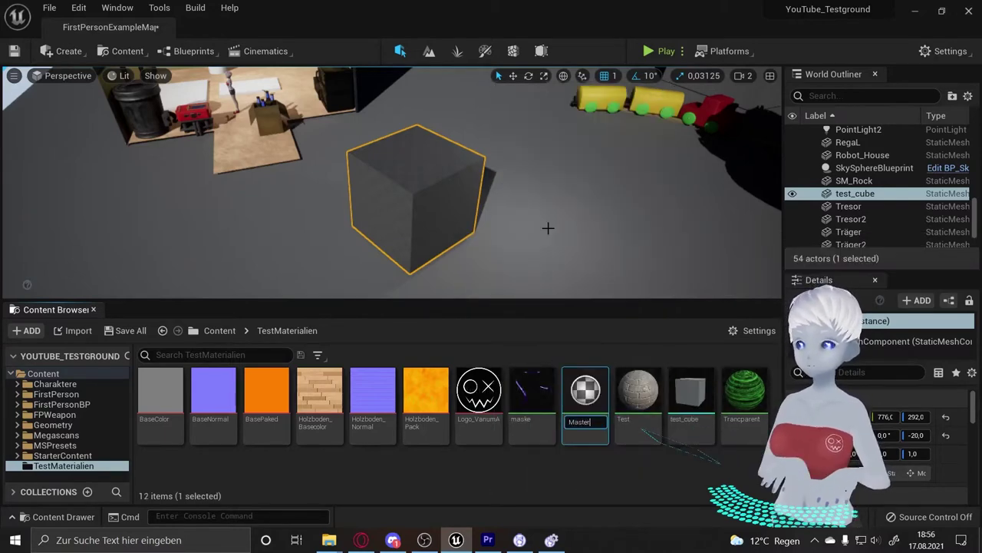
key("Return")
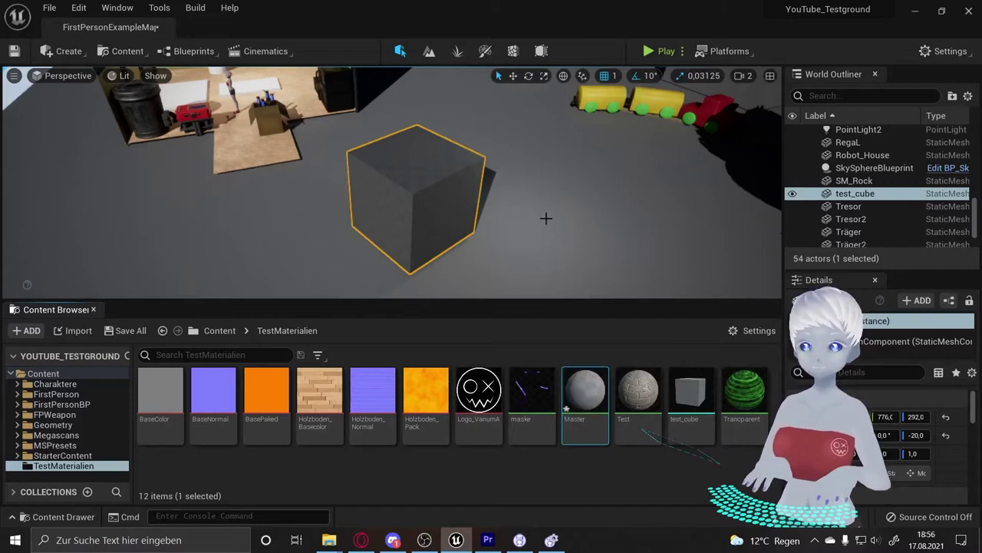
double_click(585, 391)
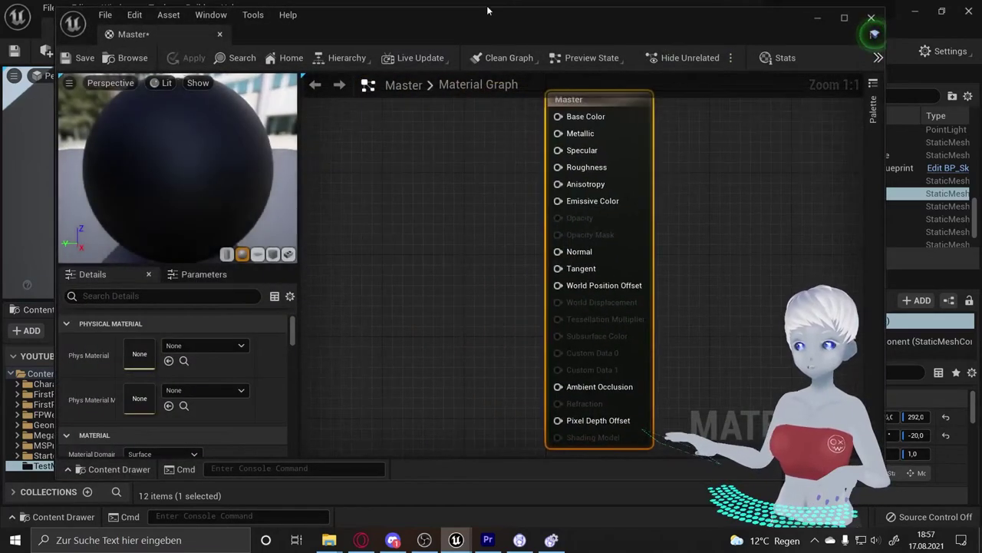
Add the BaseColor, BaseNormal and BasePaked textures as Texture Sample nodes.
left_click_drag(489, 15, 746, 18)
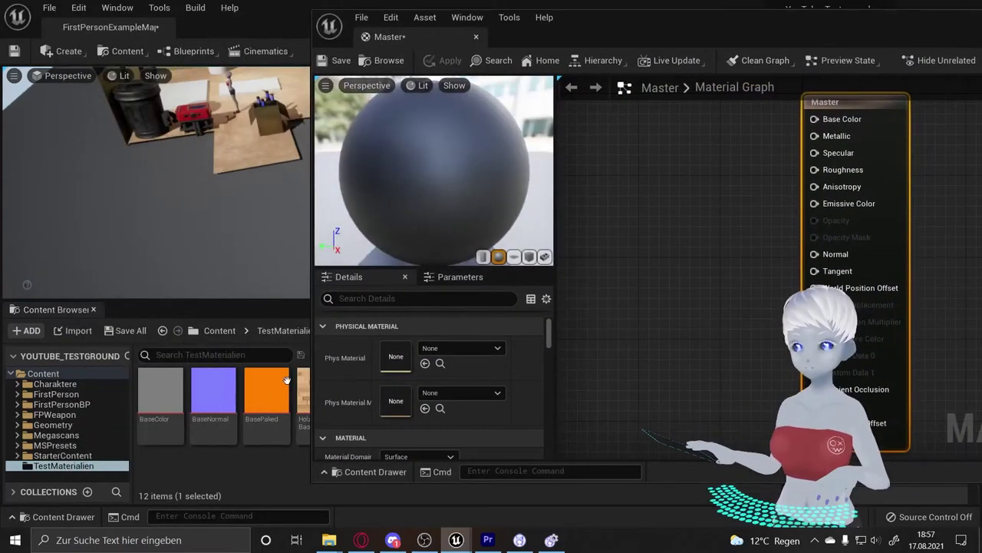
left_click(204, 403, "shift")
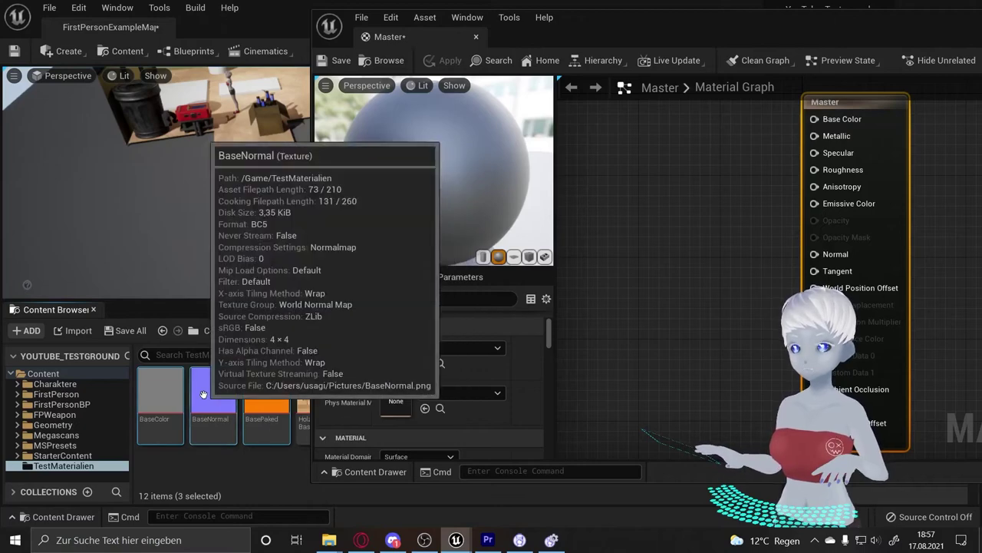
left_click_drag(211, 428, 665, 183)
left_click_drag(706, 38, 457, 43)
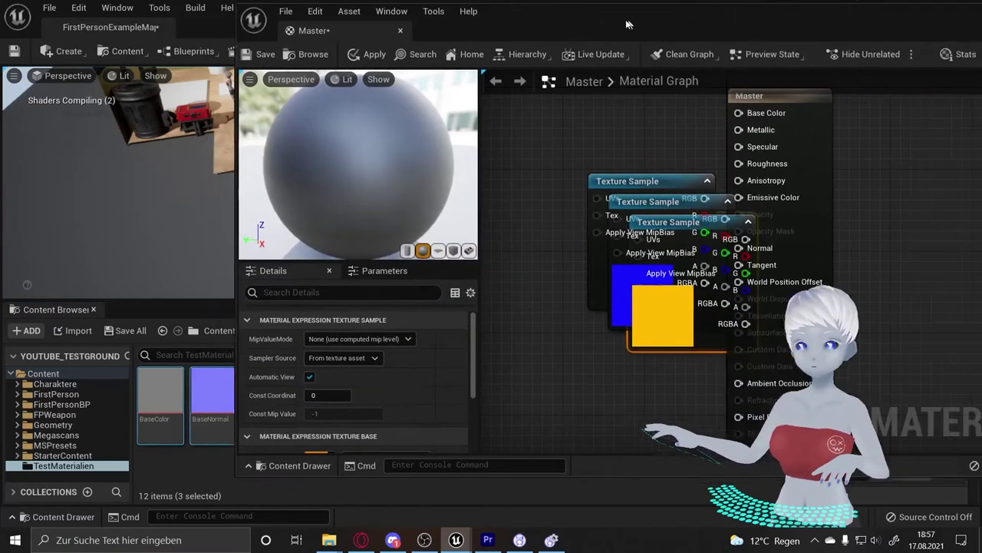
Stack the grey, blue and yellow texture samples in a column left of Master.
scroll(412, 203, "down", 3)
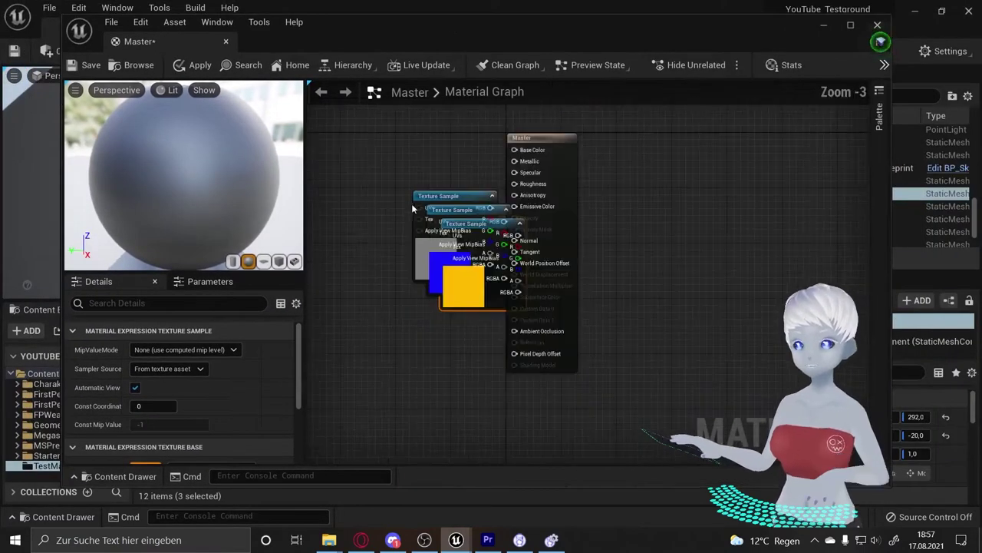
scroll(390, 193, "down", 2)
scroll(416, 183, "up", 5)
scroll(408, 171, "down", 3)
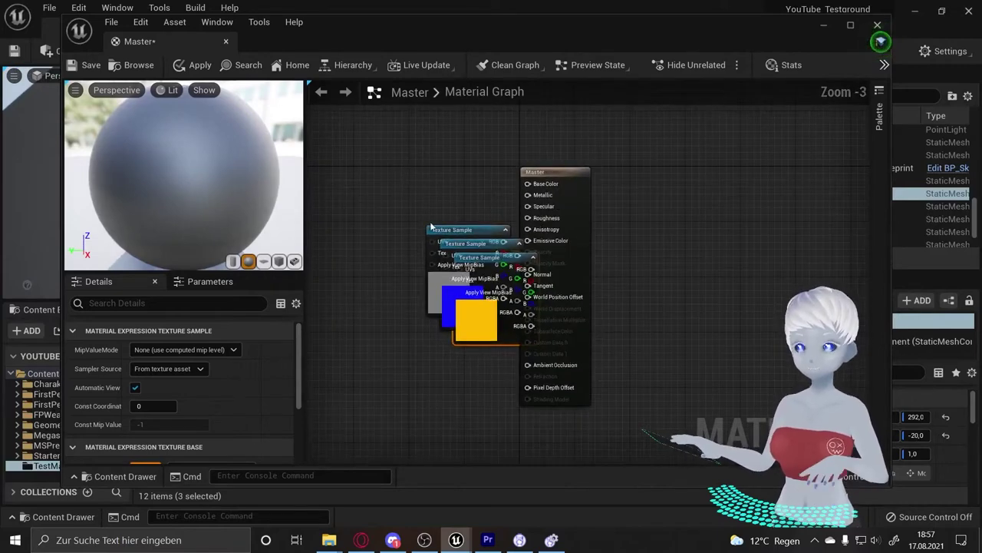
left_click_drag(431, 228, 379, 164)
left_click_drag(467, 244, 354, 290)
left_click_drag(473, 258, 359, 401)
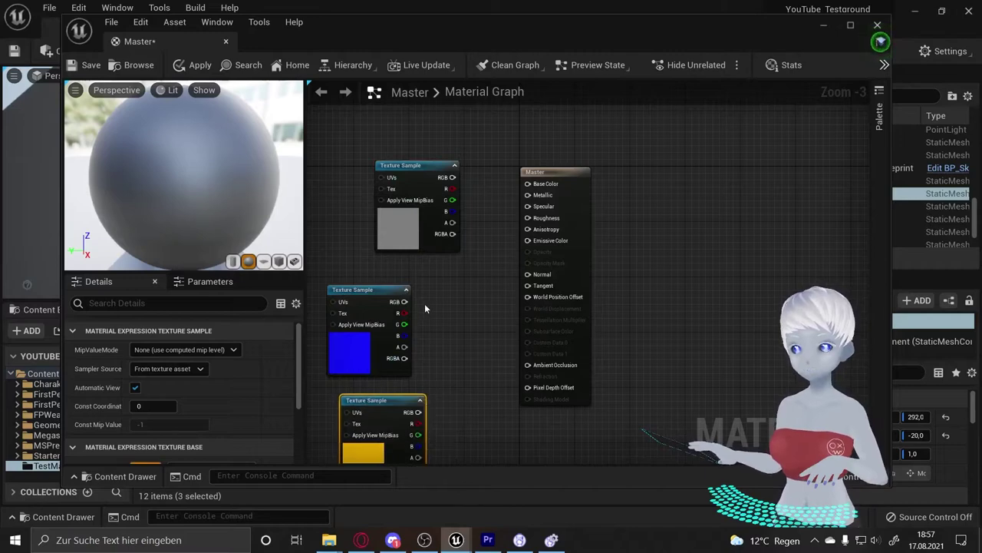
left_click(401, 126)
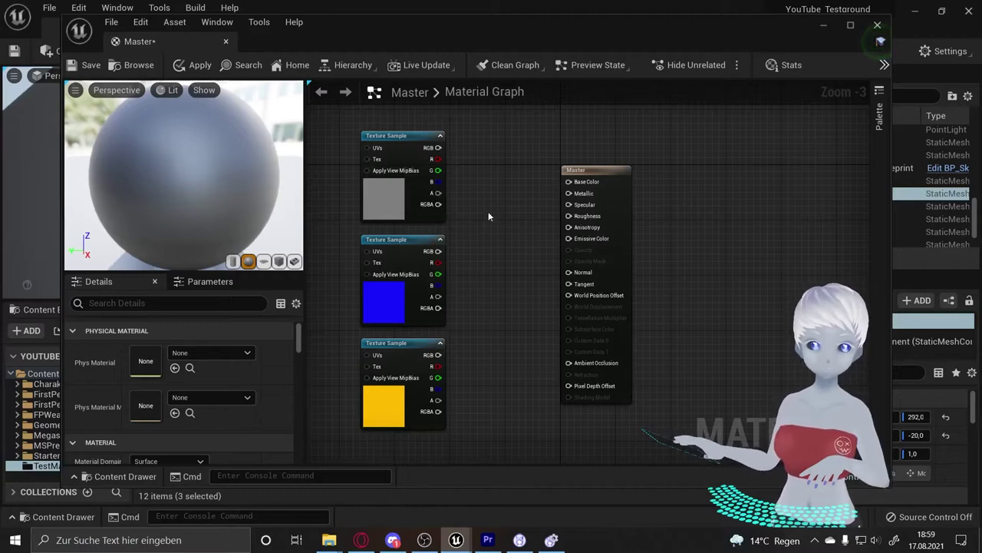
Connect the blue BaseNormal texture sample's RGB output to Master's Normal input.
mouse_move(508, 211)
right_mouse_down()
mouse_move(502, 204)
mouse_move(472, 229)
mouse_move(507, 247)
right_mouse_up()
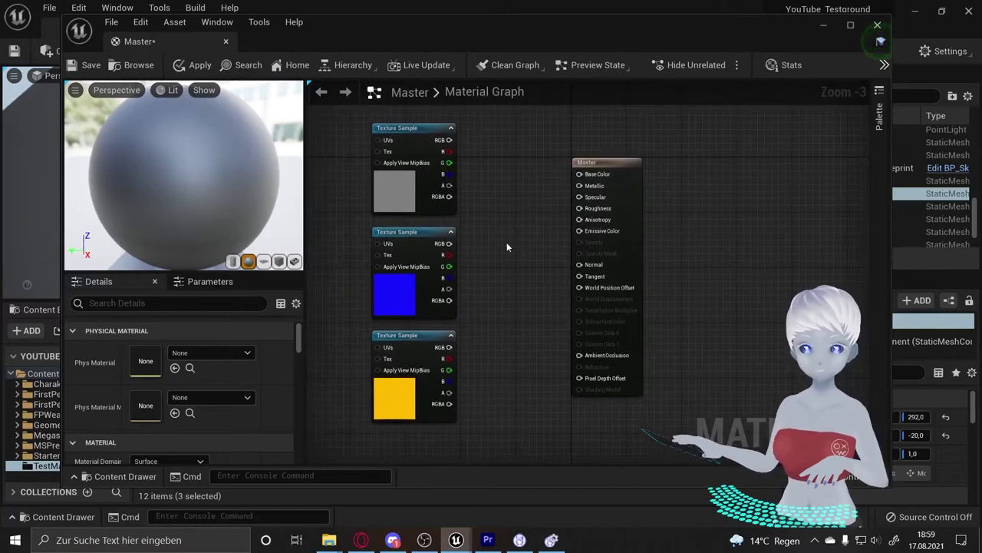
left_click(506, 242)
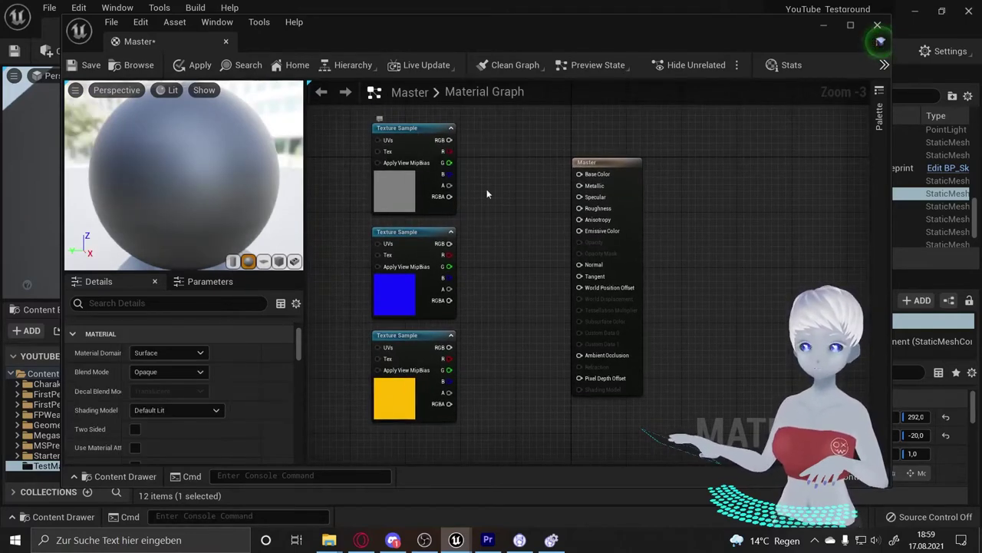
mouse_move(295, 160)
left_mouse_down()
mouse_move(230, 161)
mouse_move(267, 195)
left_mouse_up()
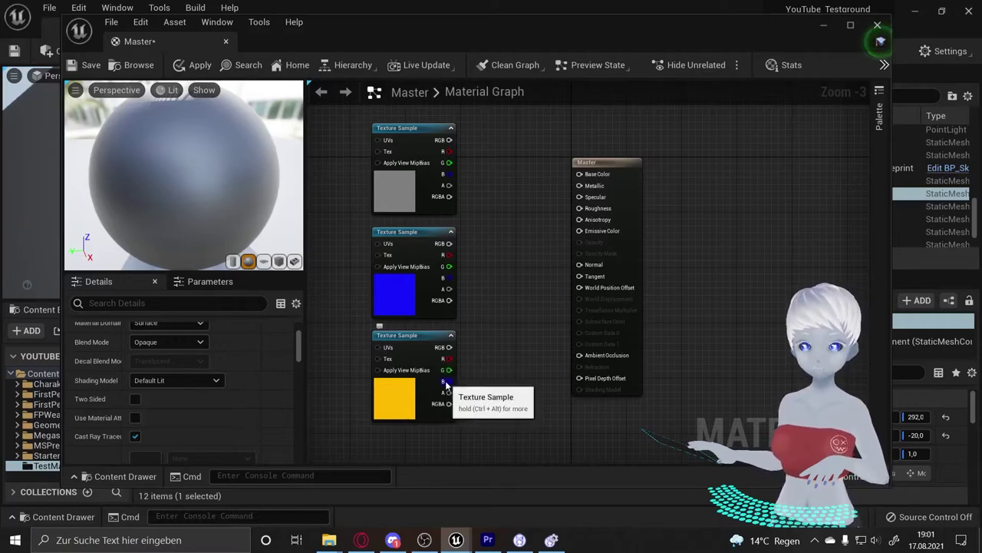
mouse_move(499, 202)
right_mouse_down()
mouse_move(509, 214)
mouse_move(527, 198)
right_mouse_up()
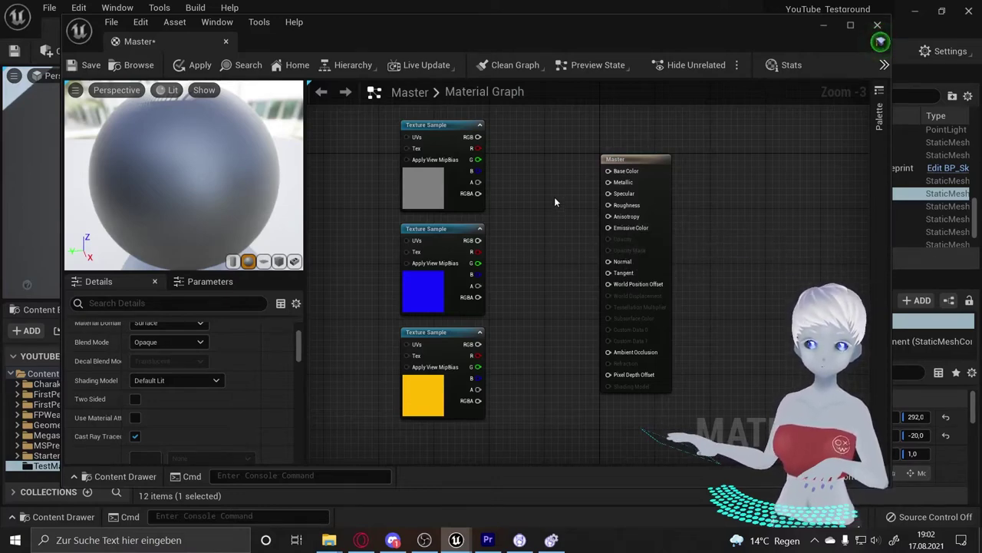
right_click_drag(557, 202, 531, 208)
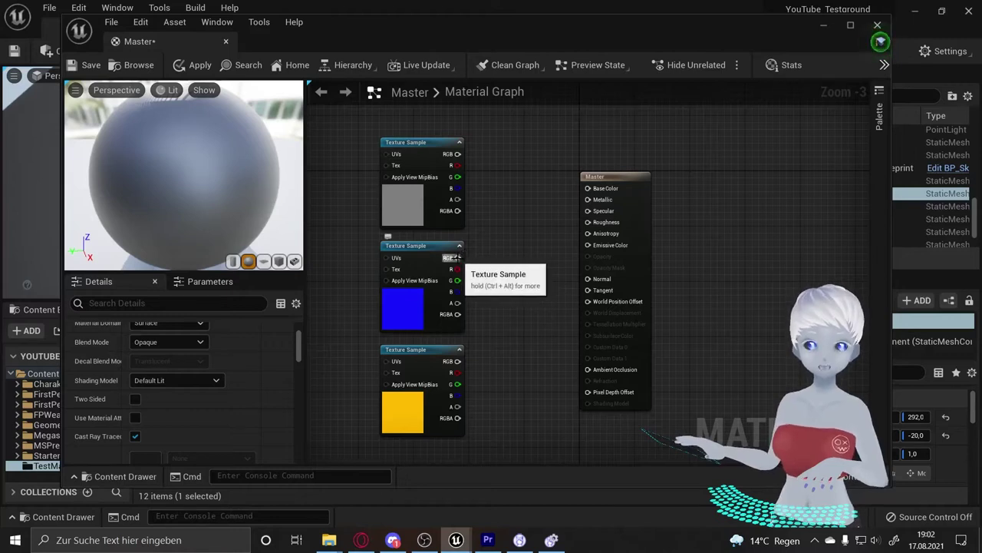
left_click_drag(458, 257, 616, 282)
left_click(401, 245)
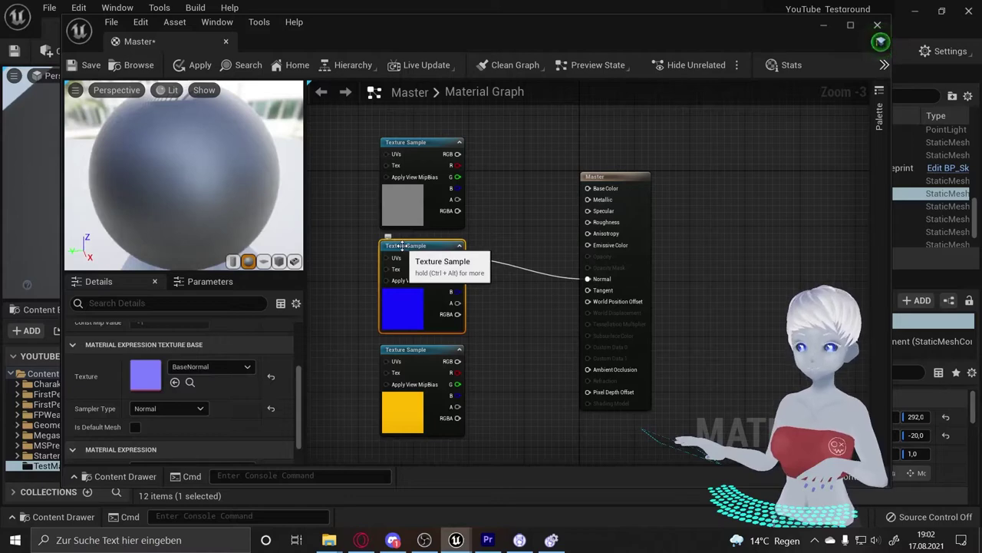
Convert the blue texture sample into a parameter named Normal.
right_click(402, 247)
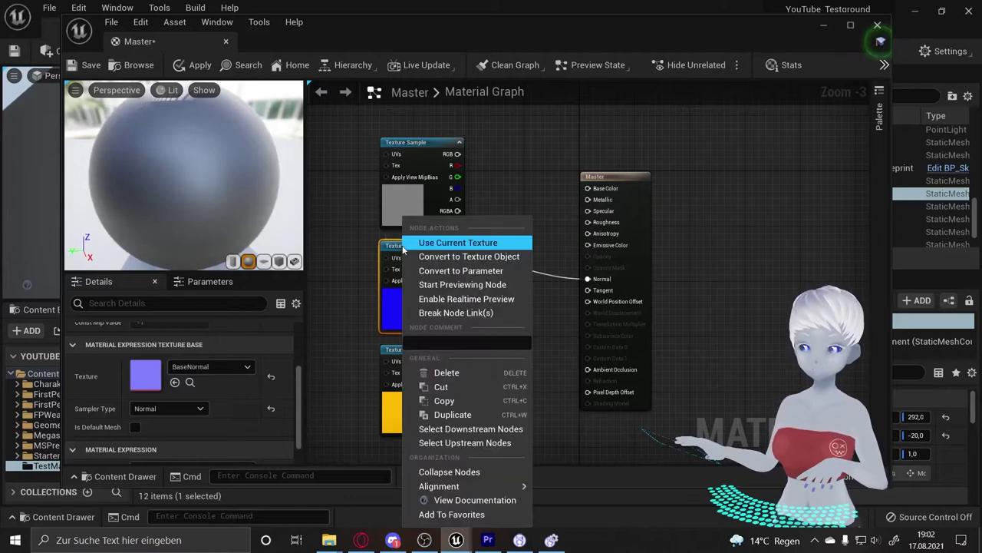
left_click(471, 273)
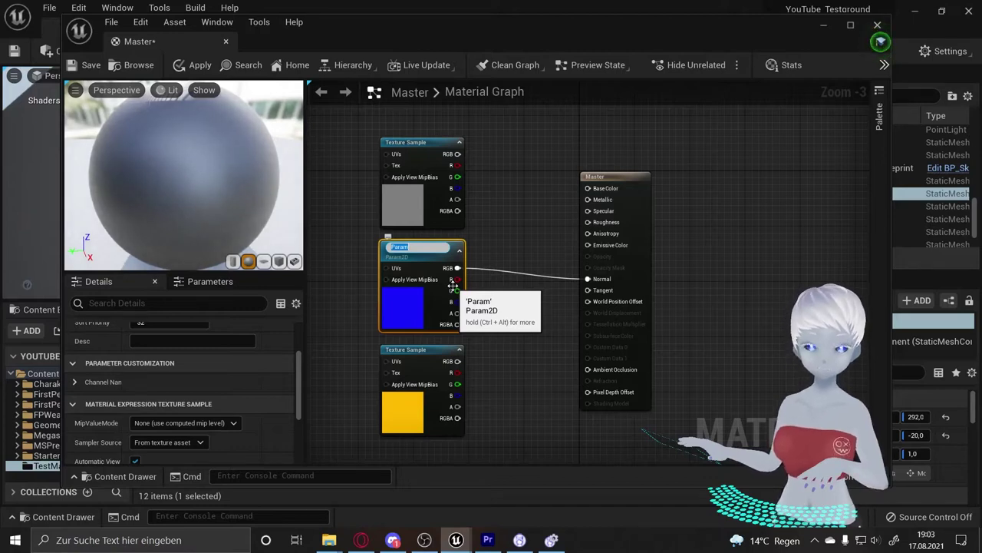
type("Normal")
key("Return")
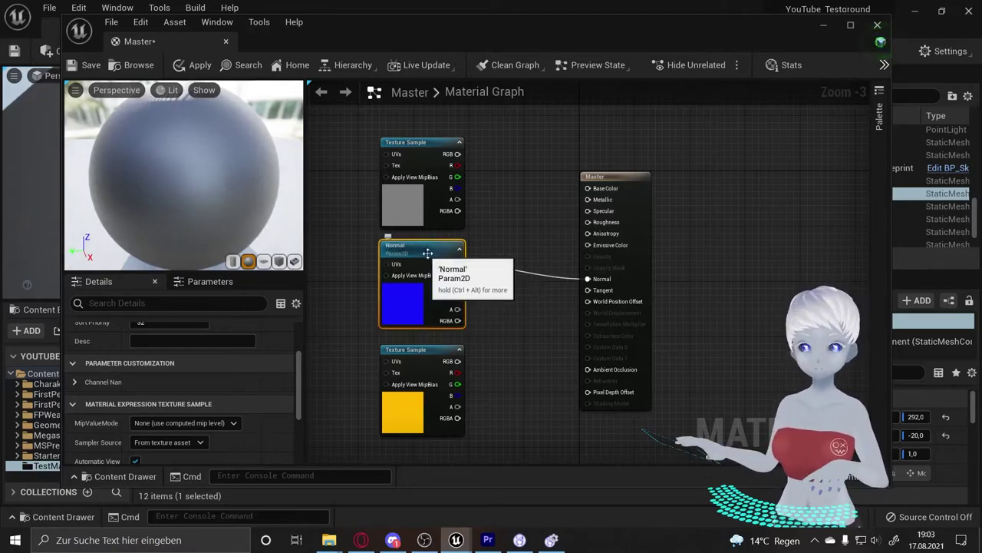
Put the Normal parameter into a new group named Normal.
scroll(223, 369, "up", 2)
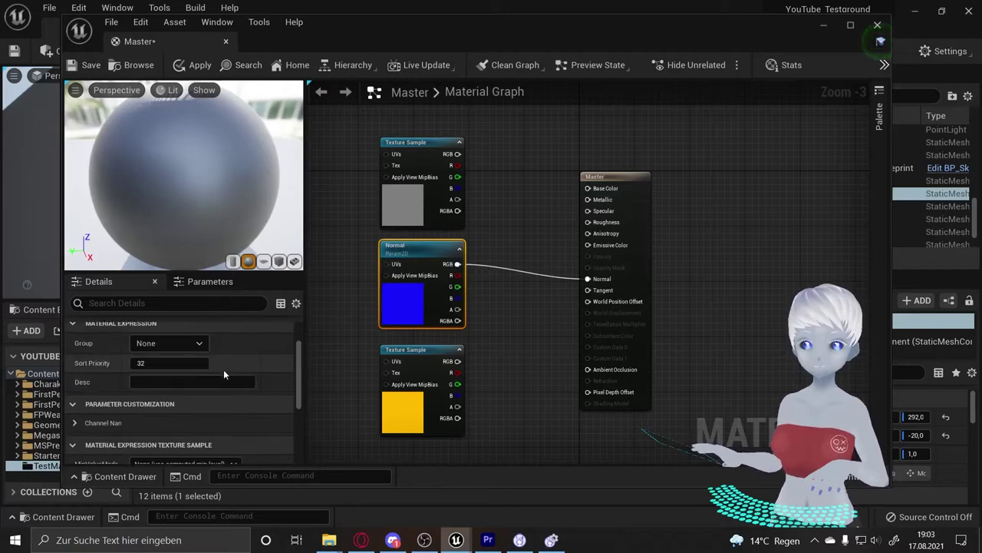
scroll(271, 375, "up", 1)
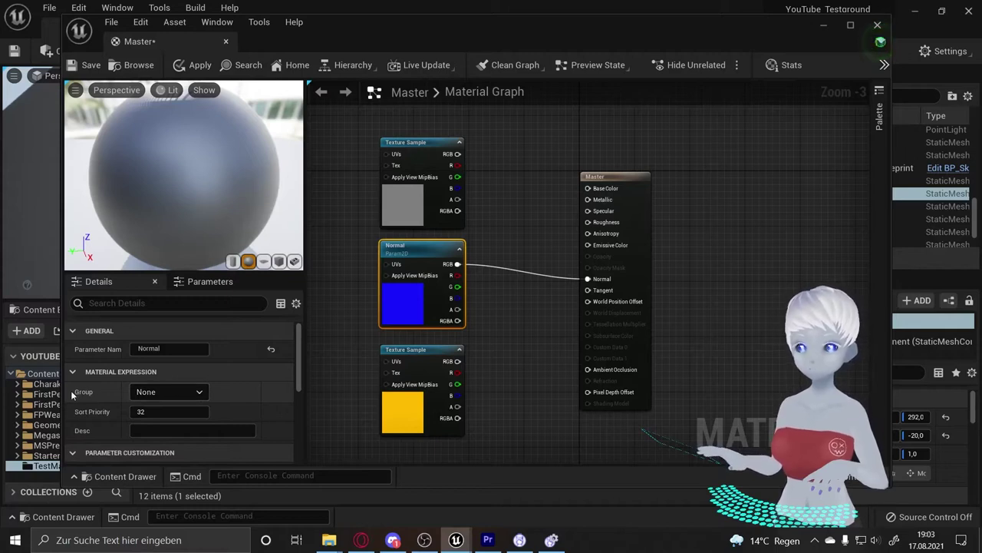
left_click(199, 393)
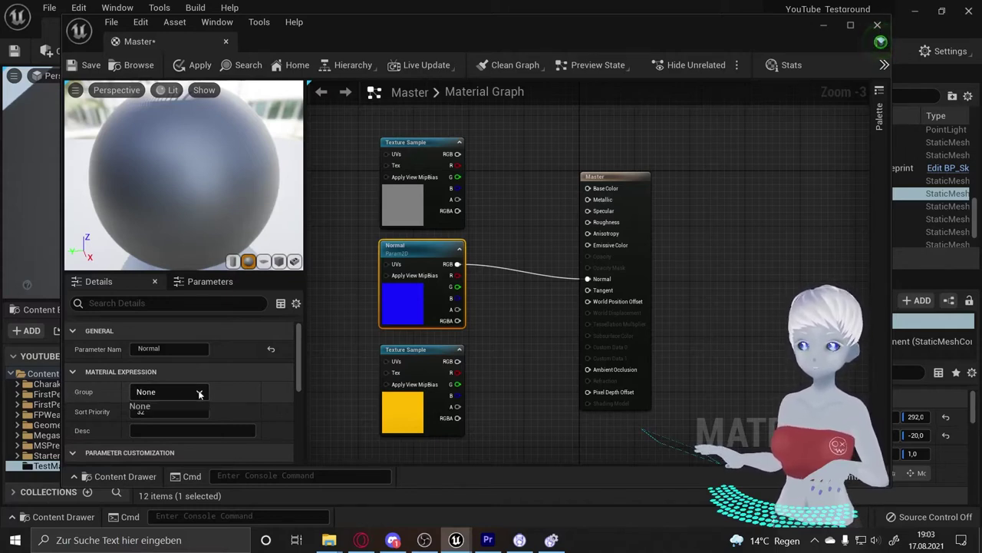
left_click(200, 393)
left_click(133, 392)
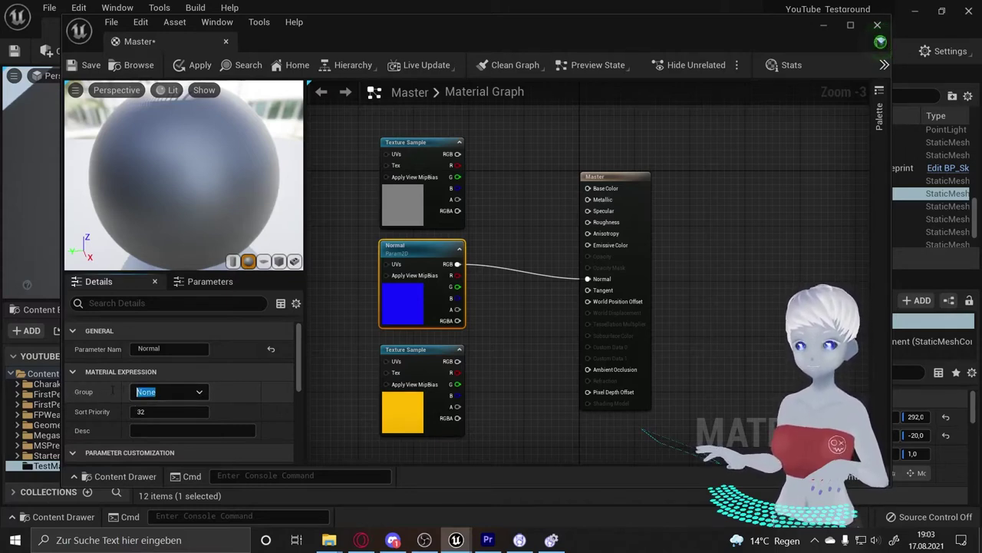
type("Normal")
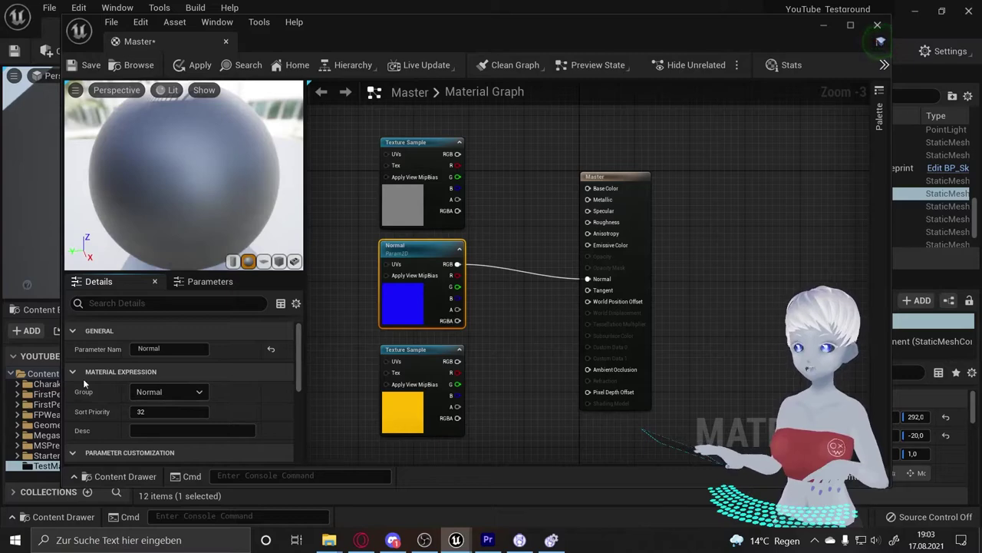
right_click_drag(528, 360, 512, 434)
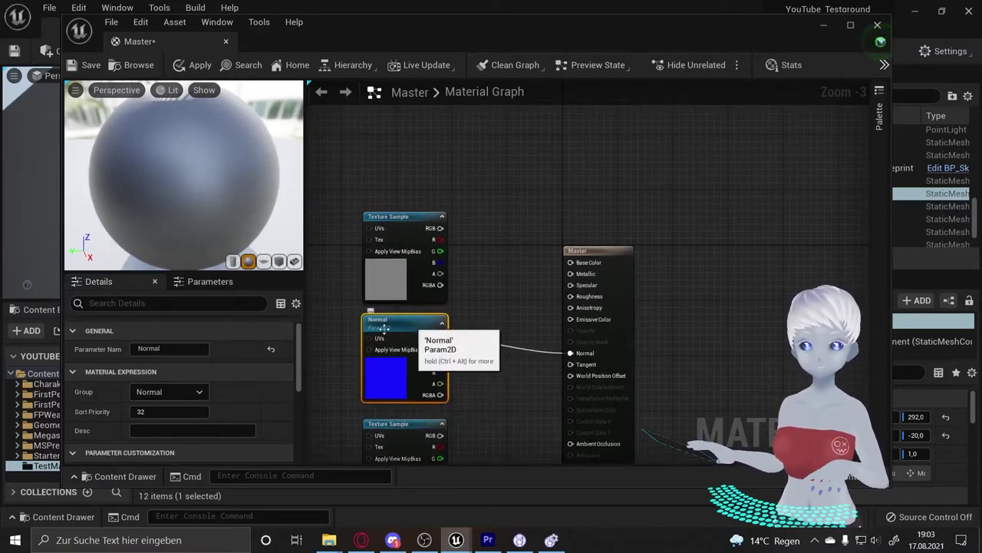
Wire the grey texture sample's RGB output into Master's Base Color input.
right_click_drag(476, 321, 484, 356)
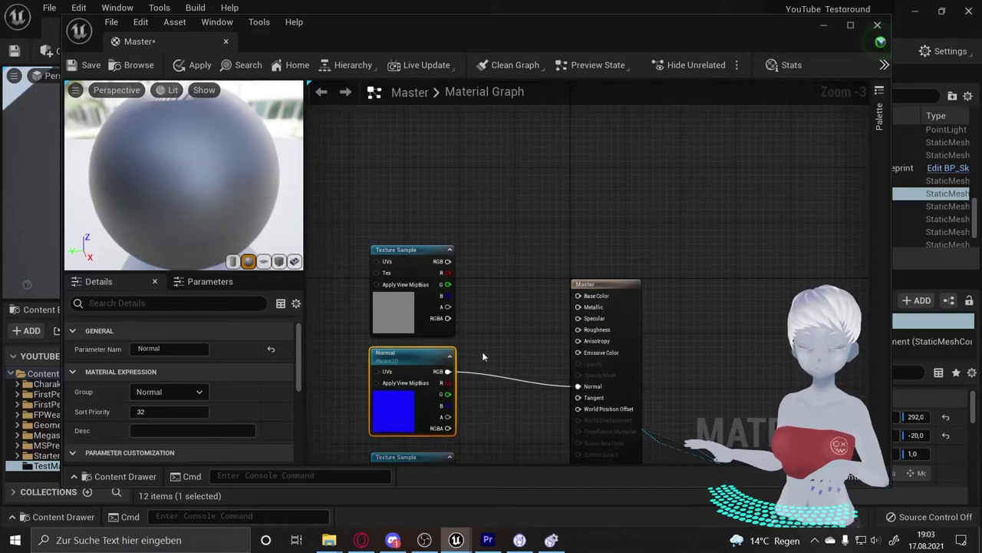
left_click(512, 240)
right_click_drag(515, 218, 510, 213)
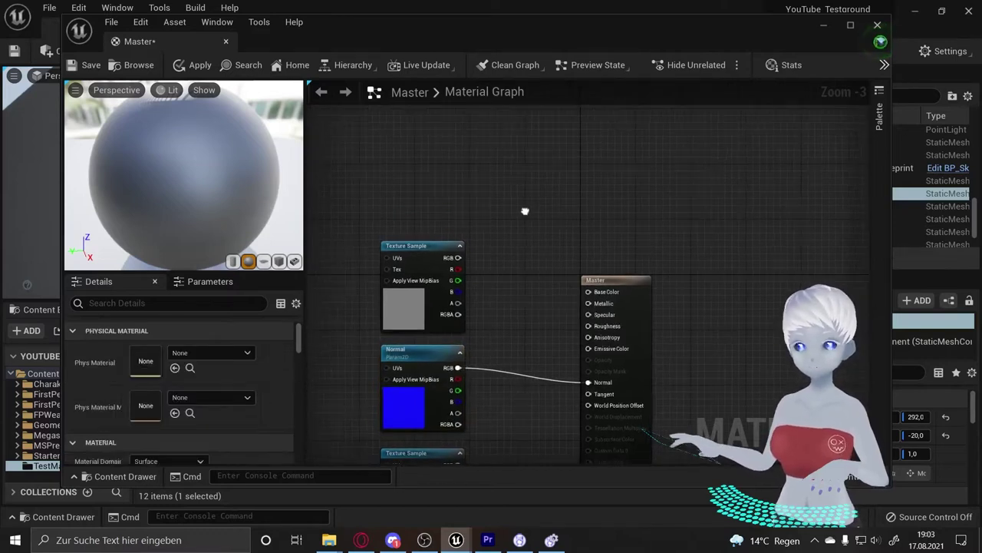
left_click_drag(409, 251, 399, 249)
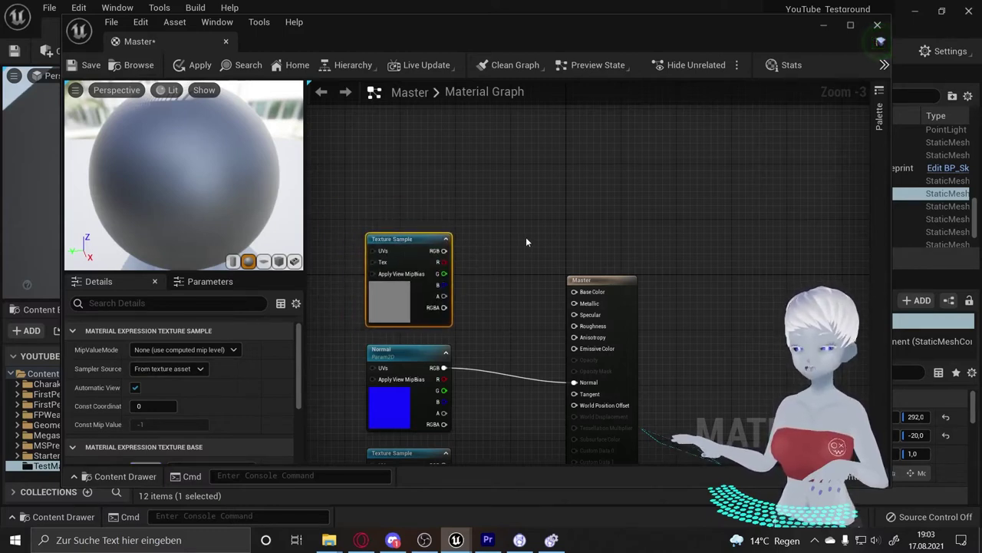
left_click_drag(443, 250, 574, 292)
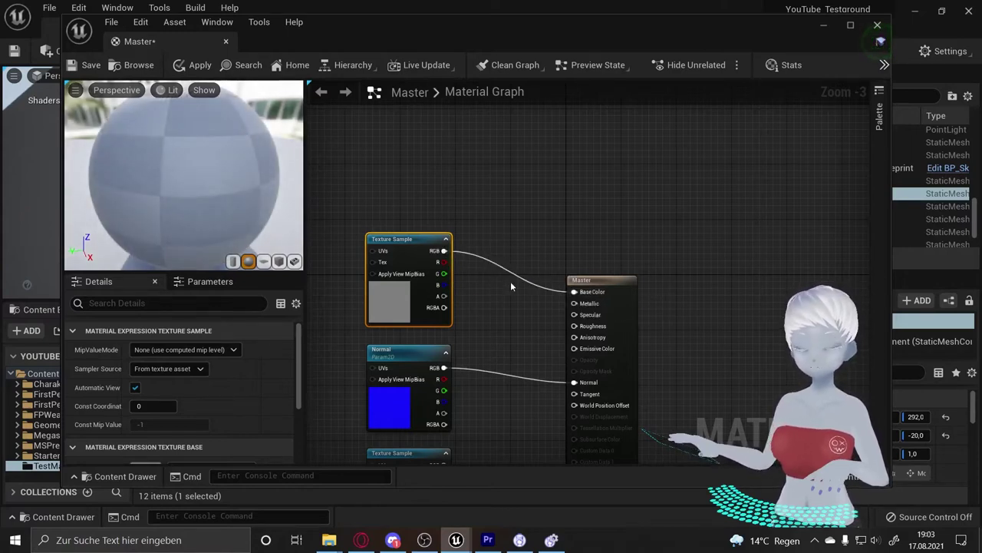
right_click_drag(511, 287, 512, 306)
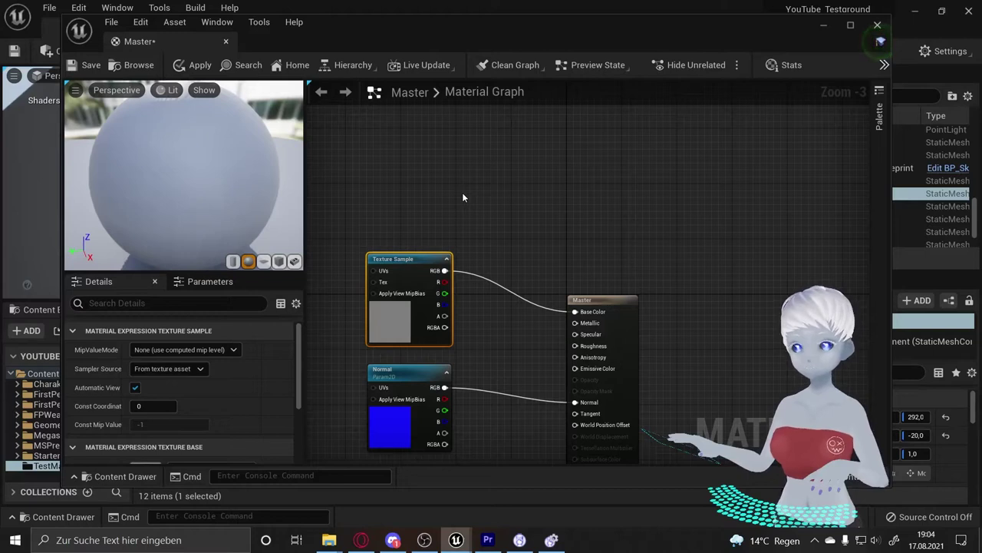
left_click(491, 205)
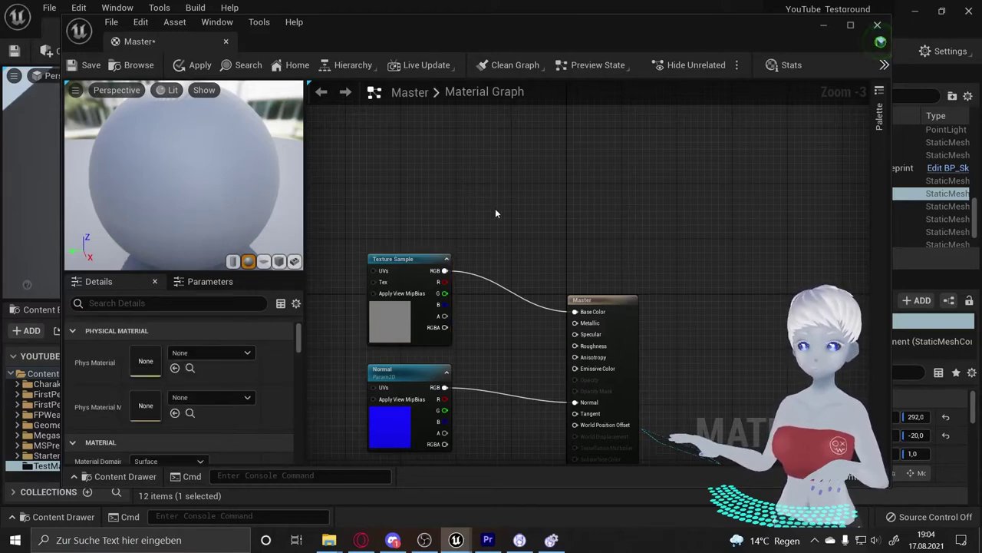
Add a Multiply node beside the grey texture sample using the 'mu' search.
right_click(496, 210)
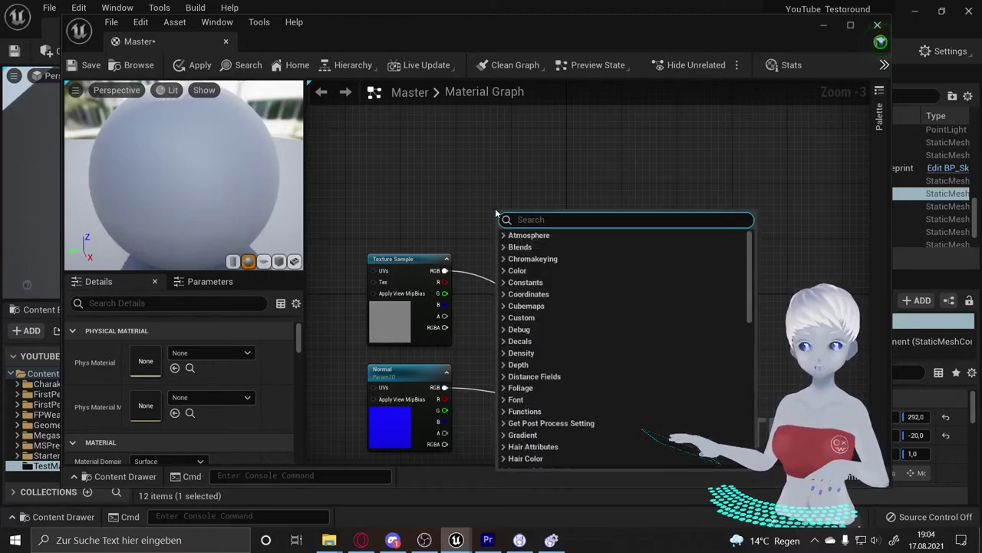
type("mu")
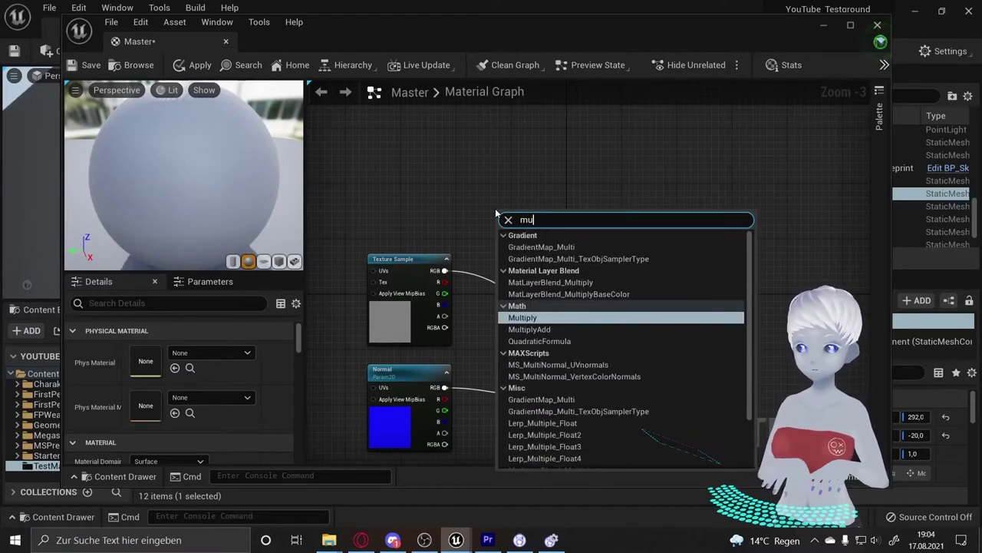
key("Return")
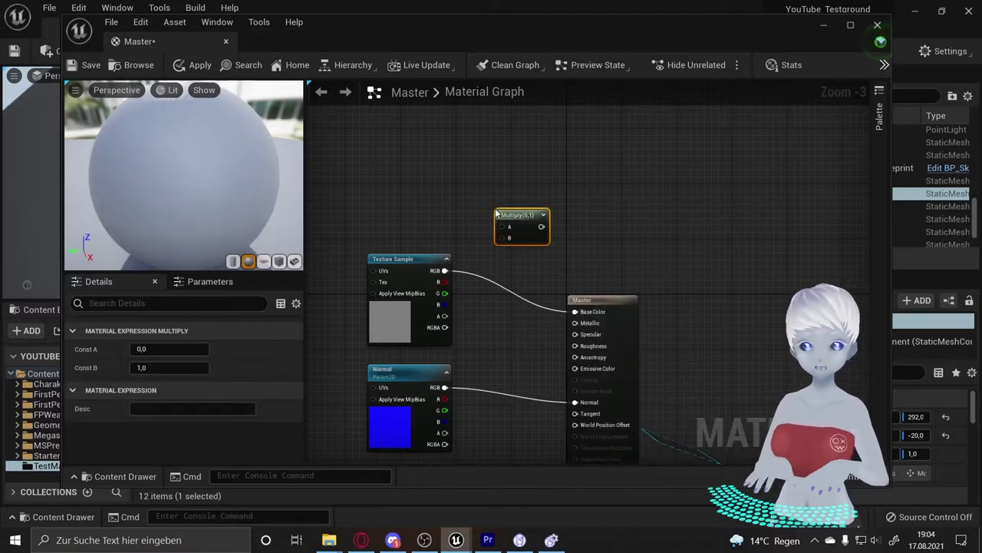
left_click_drag(499, 215, 503, 226)
left_click_drag(399, 260, 393, 185)
left_click_drag(513, 223, 512, 198)
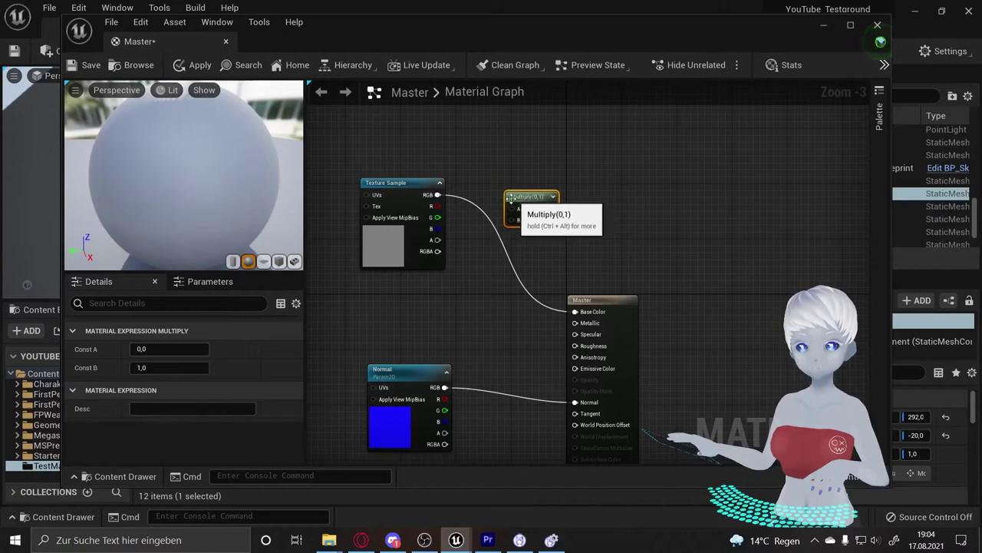
left_click(485, 175)
Route the texture sample's RGB through Multiply input A into Base Color.
mouse_move(437, 195)
left_mouse_down()
mouse_move(516, 218)
mouse_move(571, 311)
left_mouse_up()
left_click(515, 216)
left_click_drag(515, 217, 495, 255)
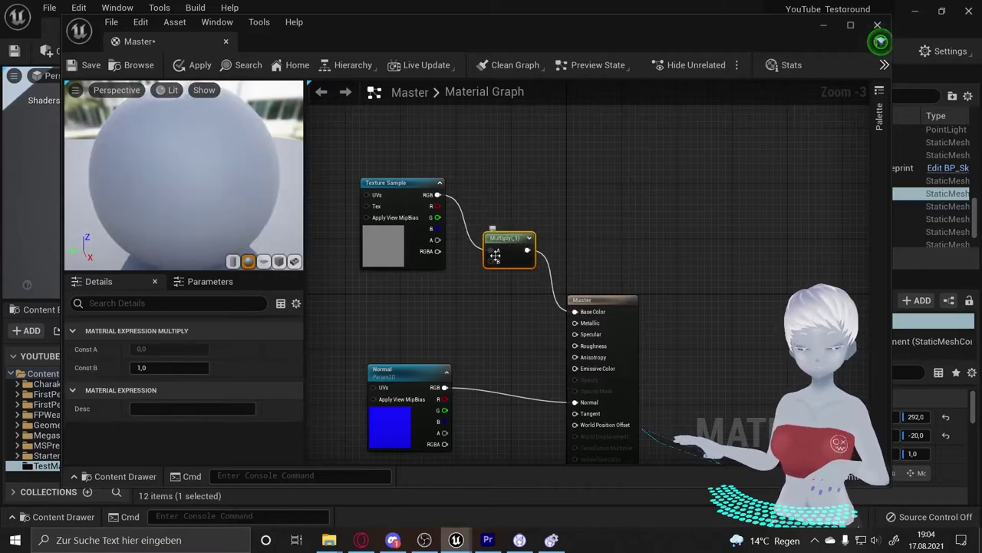
left_click_drag(407, 182, 413, 162)
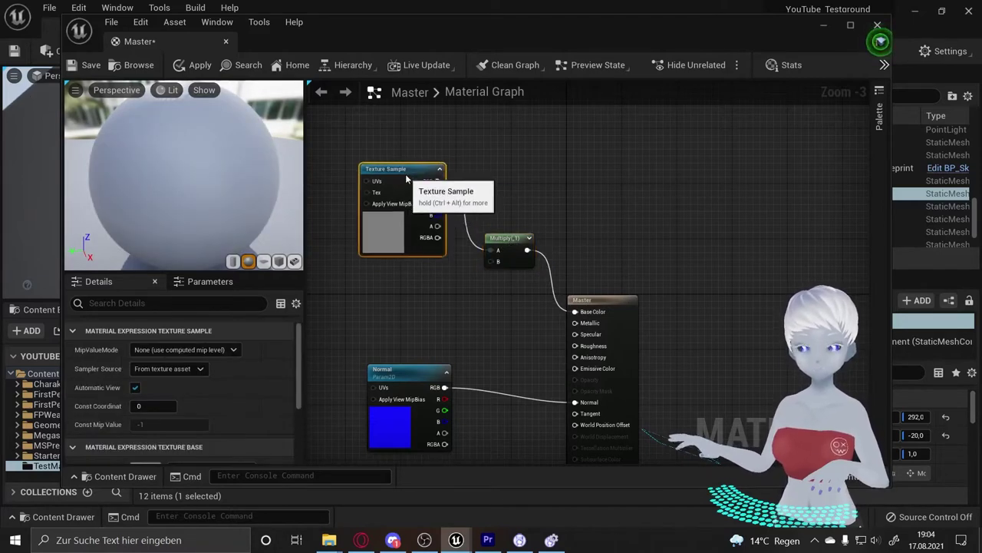
Feed a white (1,1,1) Constant3Vector into the Multiply node's B input.
left_click(413, 285)
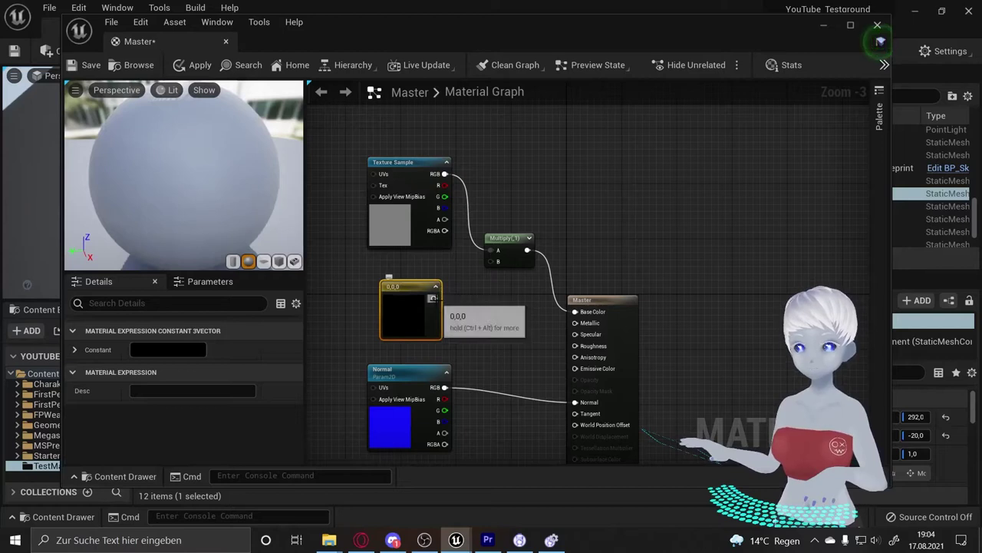
left_click_drag(434, 298, 495, 262)
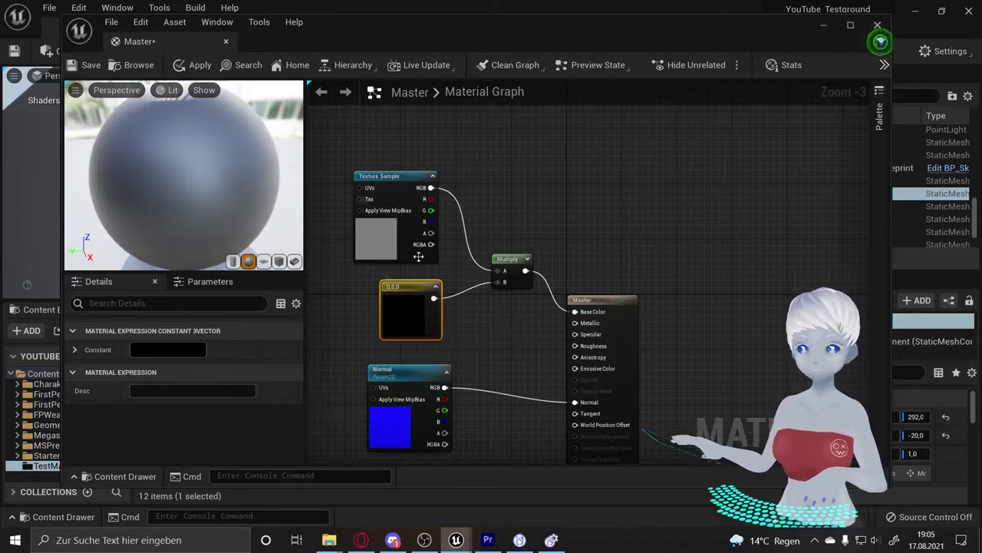
left_click(170, 350)
left_click_drag(358, 346, 368, 262)
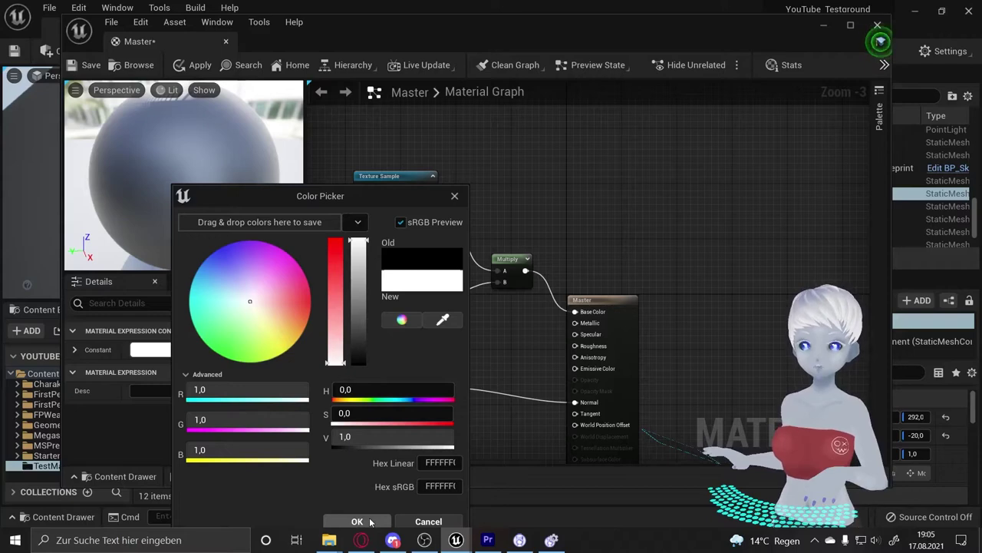
left_click(370, 522)
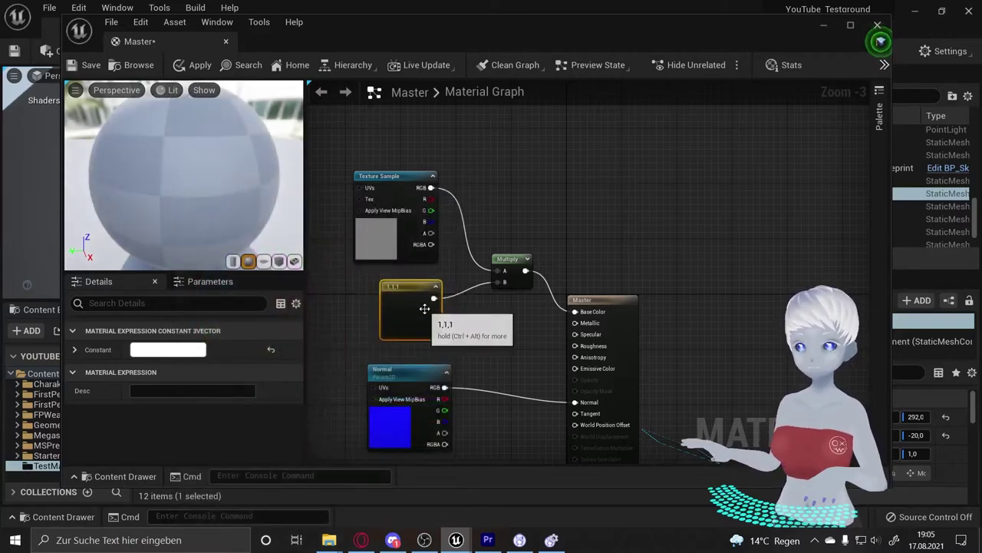
left_click(519, 260)
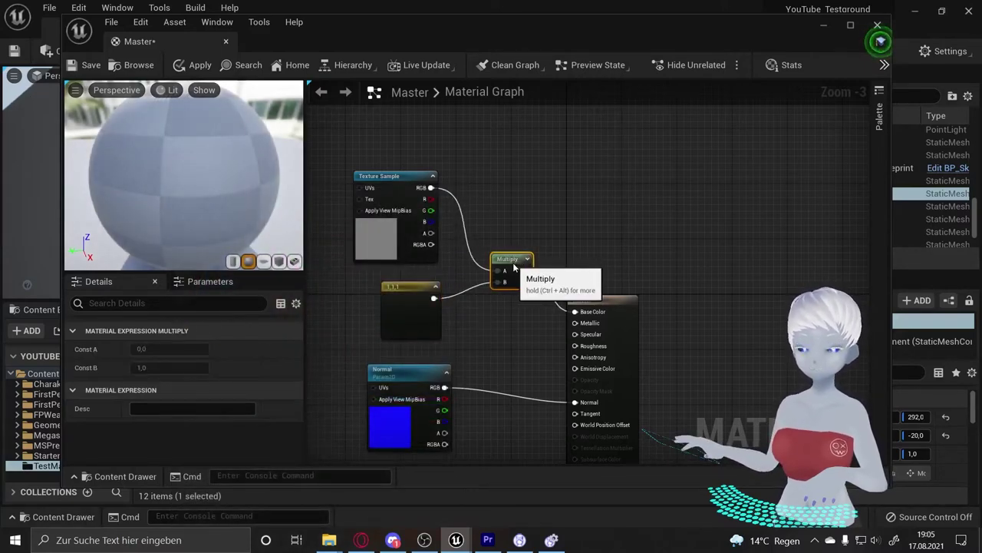
left_click(346, 154)
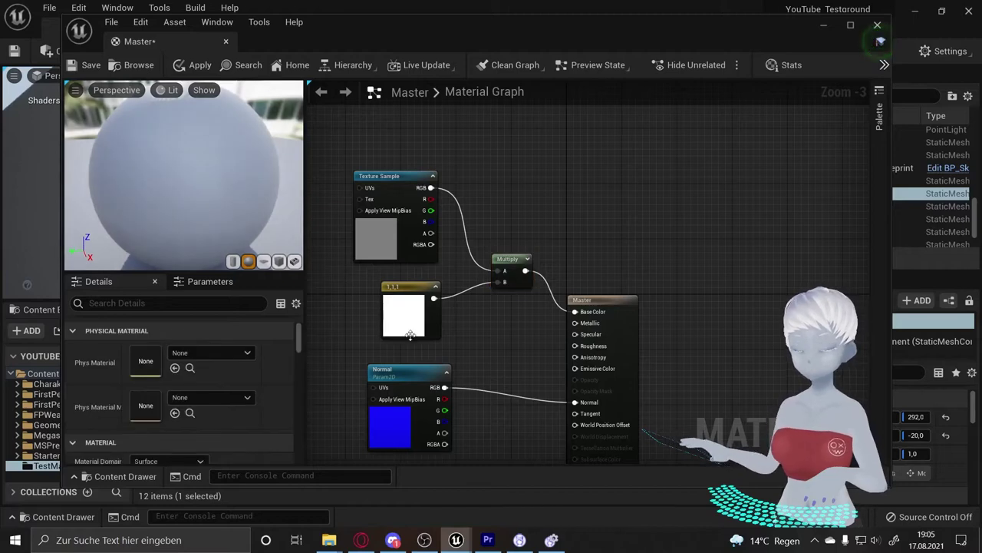
Convert the grey texture sample into a parameter named Bascolor.
left_click(388, 176)
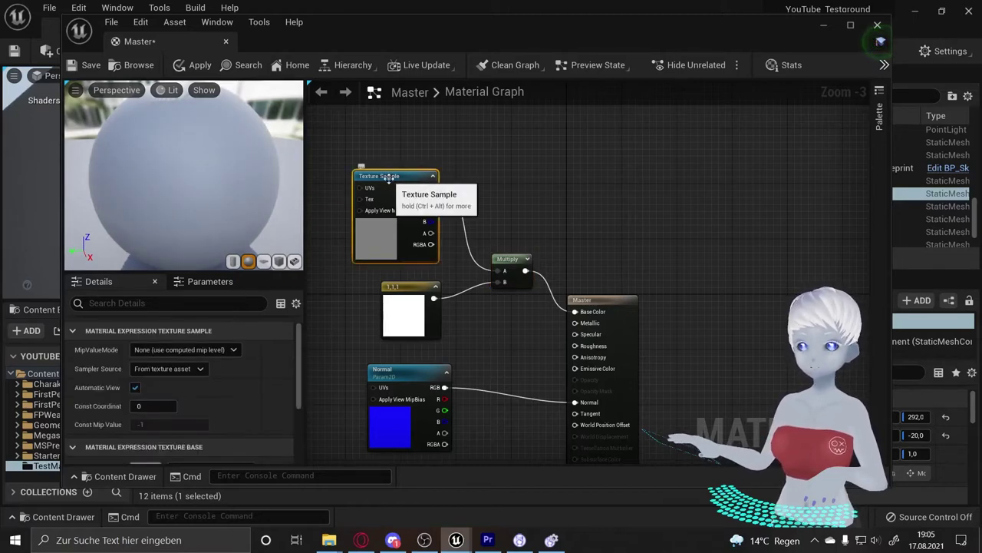
right_click(389, 178)
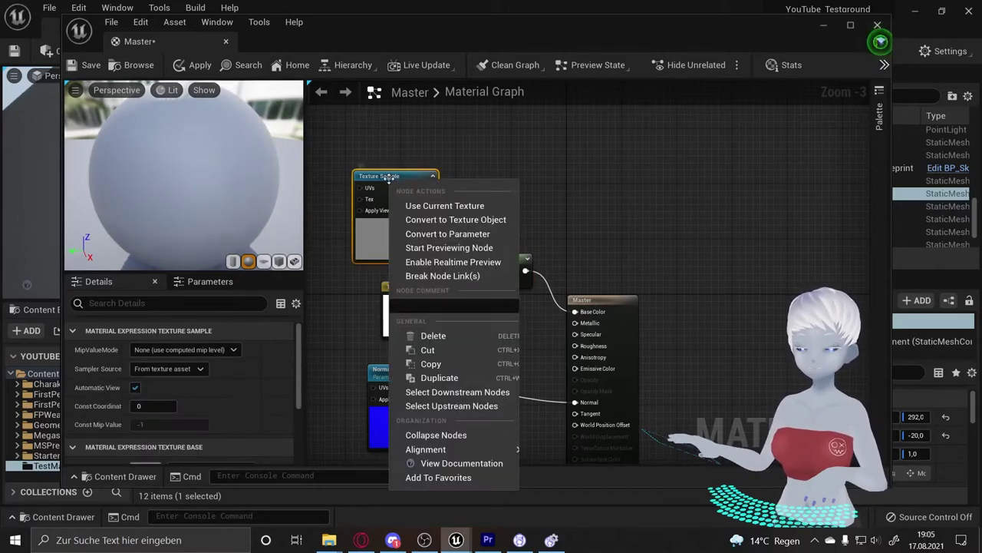
left_click(448, 233)
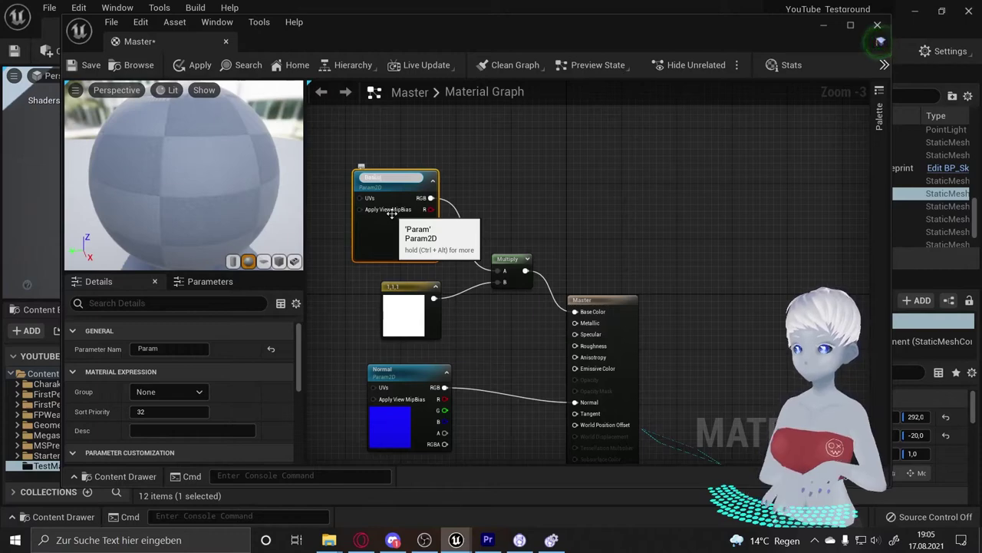
key("Return")
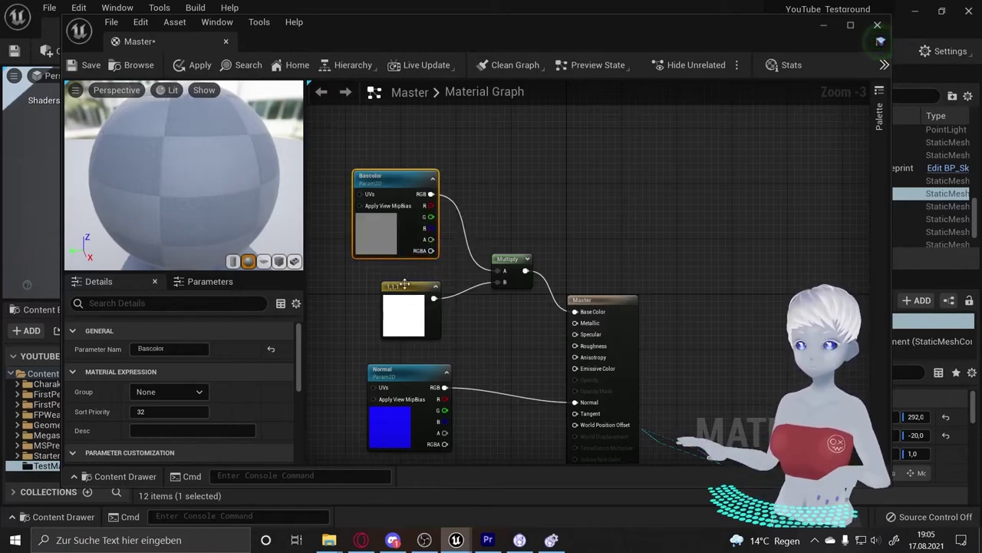
Convert the white constant into a parameter named Anpassung Basecolor.
left_click(406, 287)
right_click(407, 286)
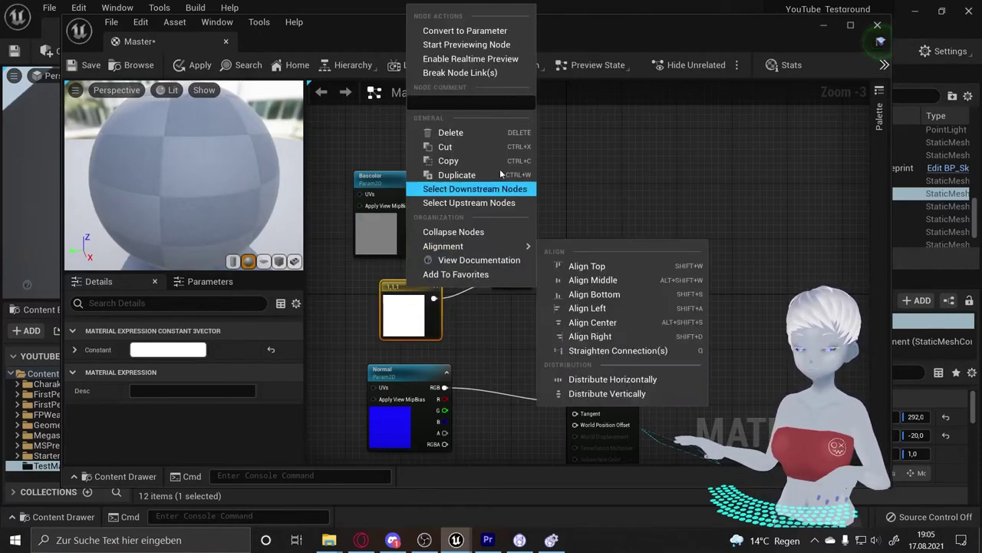
left_click(497, 33)
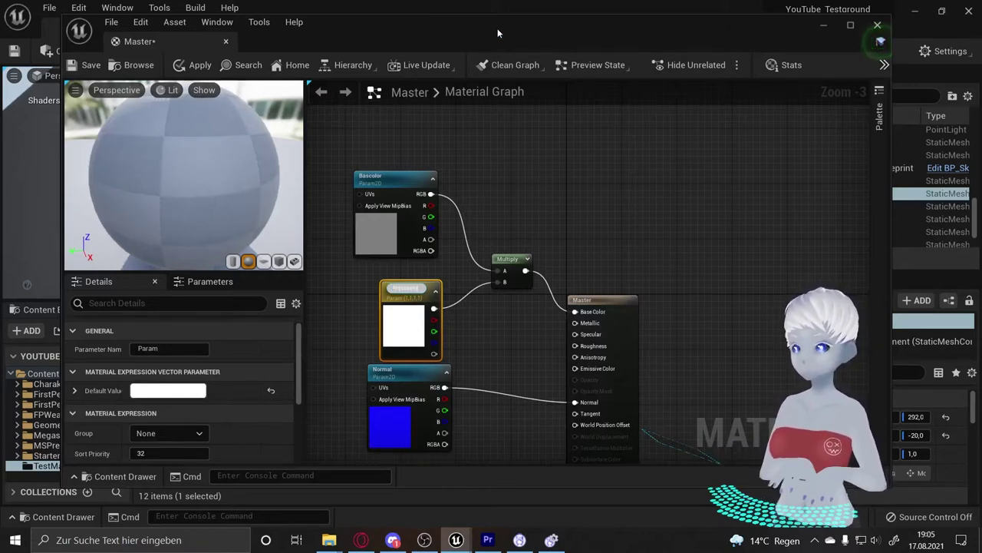
type("Anpassung Weisse")
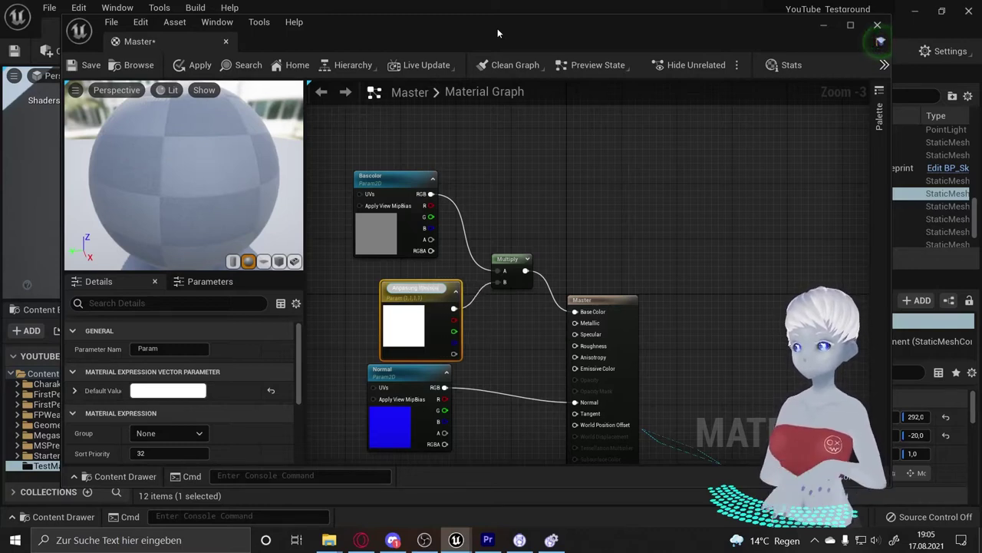
key("Return")
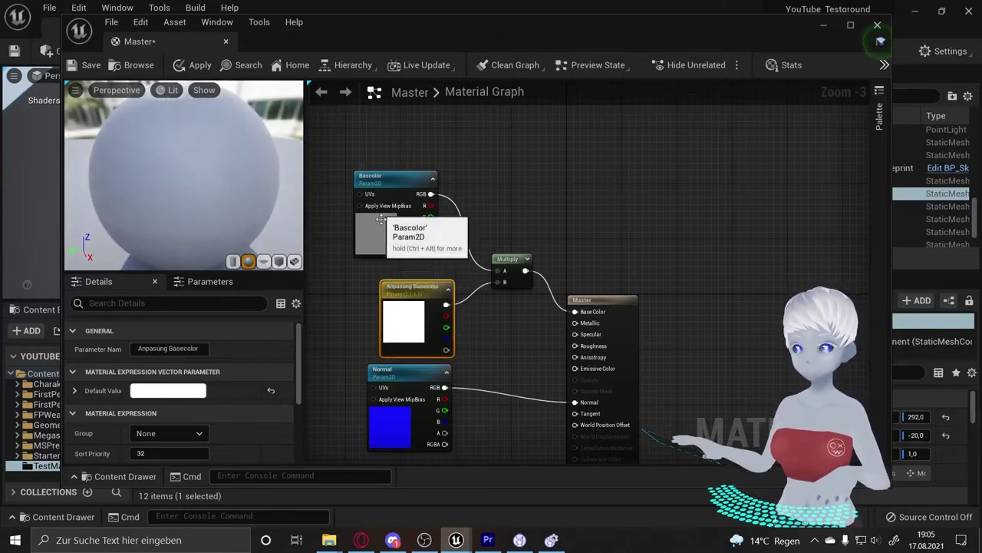
Put Bascolor into a new group Farbe and edit its sort priority.
left_click(380, 176)
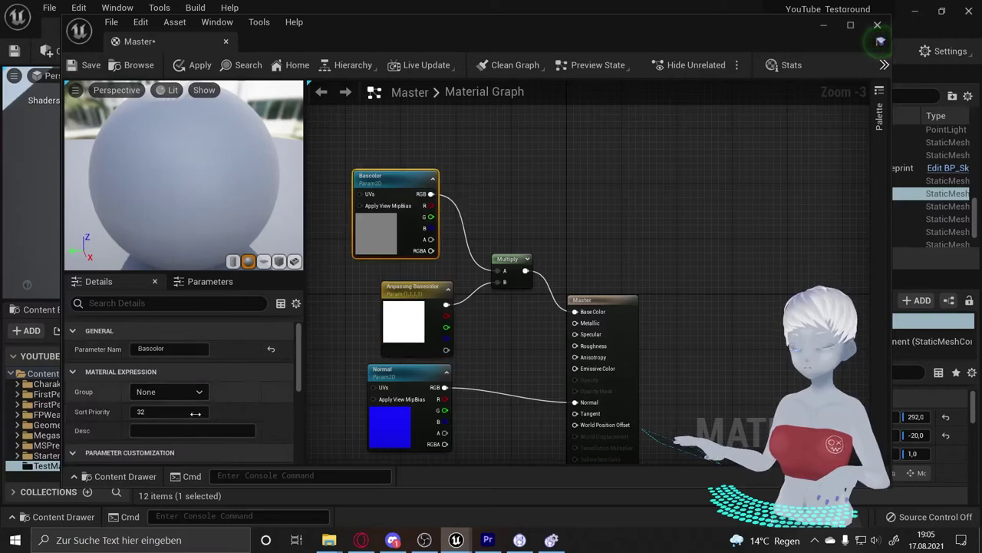
left_click(142, 392)
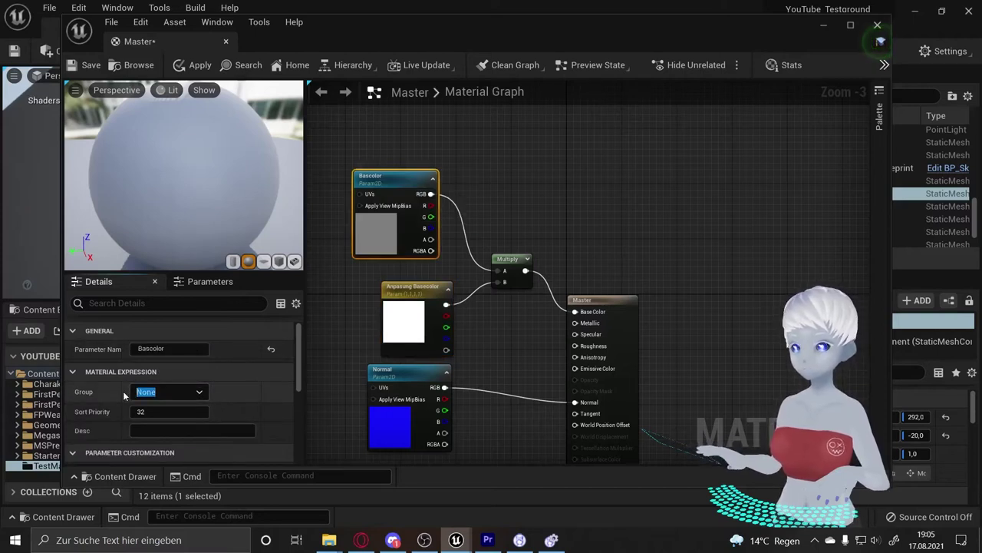
type("Farbe")
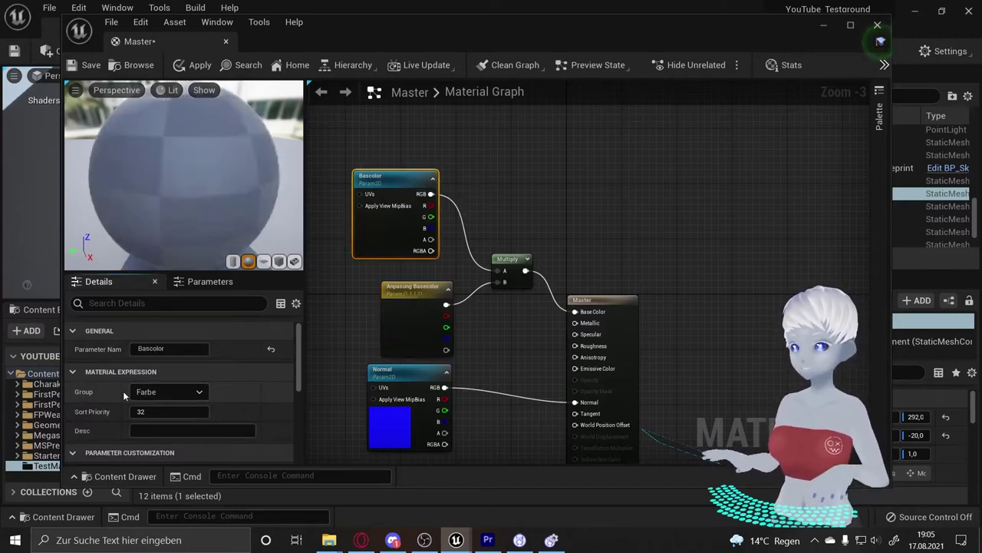
key("Return")
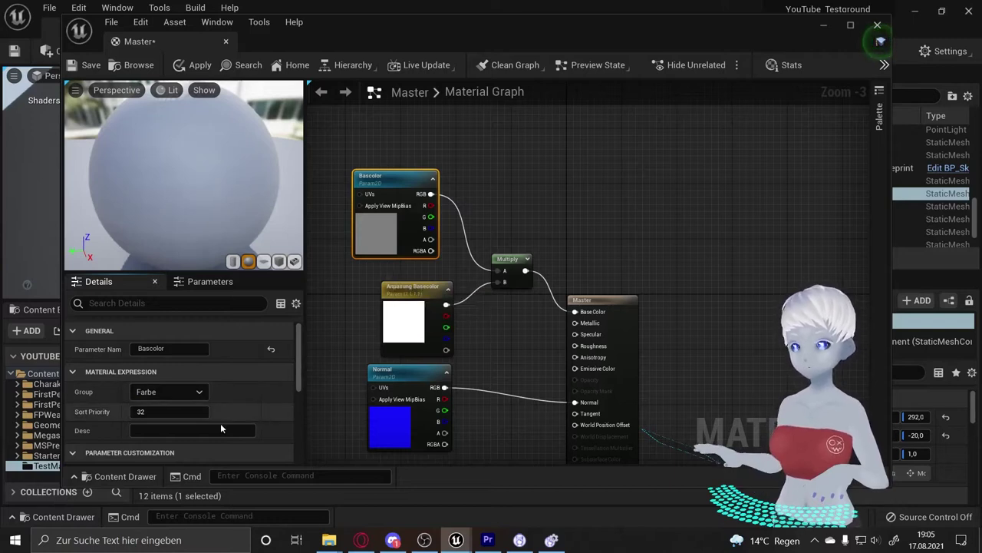
left_click(202, 415)
type("0")
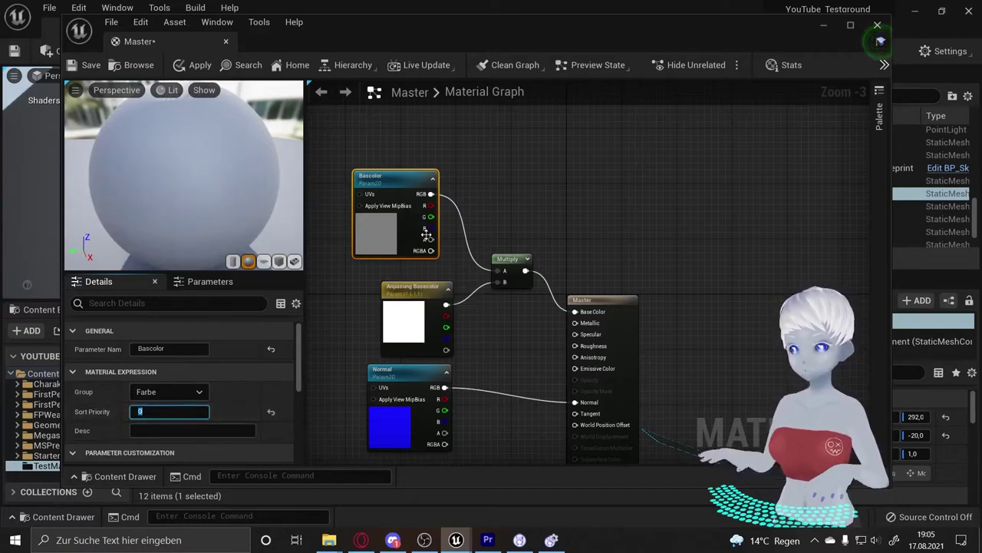
Add Anpassung Basecolor to the Farbe group with sort priority 1.
left_click_drag(393, 312, 372, 305)
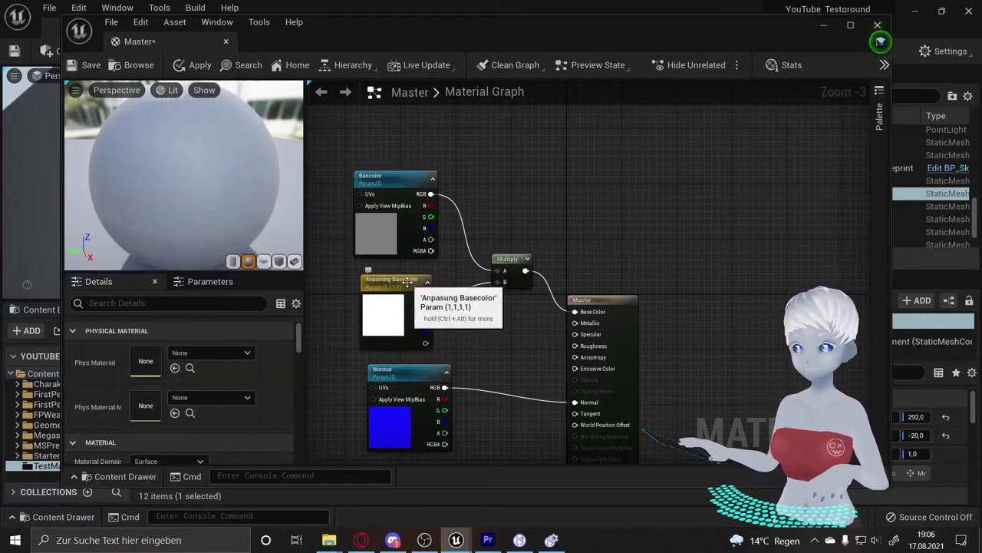
left_click(372, 305)
left_click(197, 433)
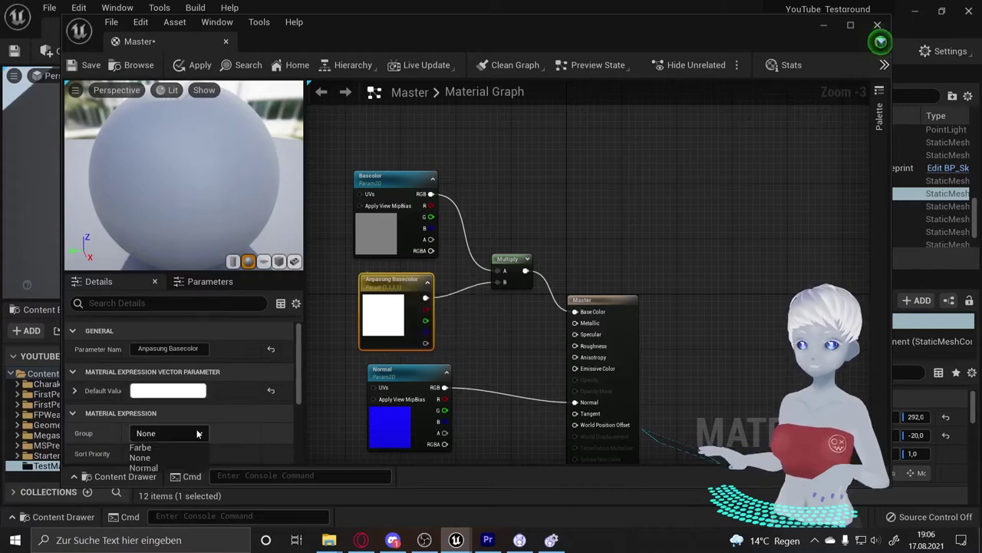
left_click(141, 447)
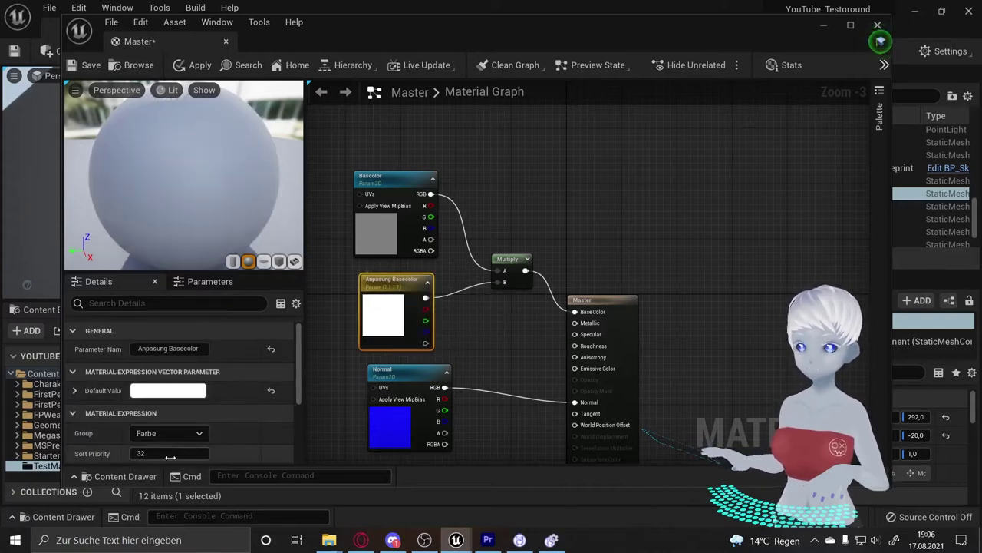
left_click(170, 454)
type("1")
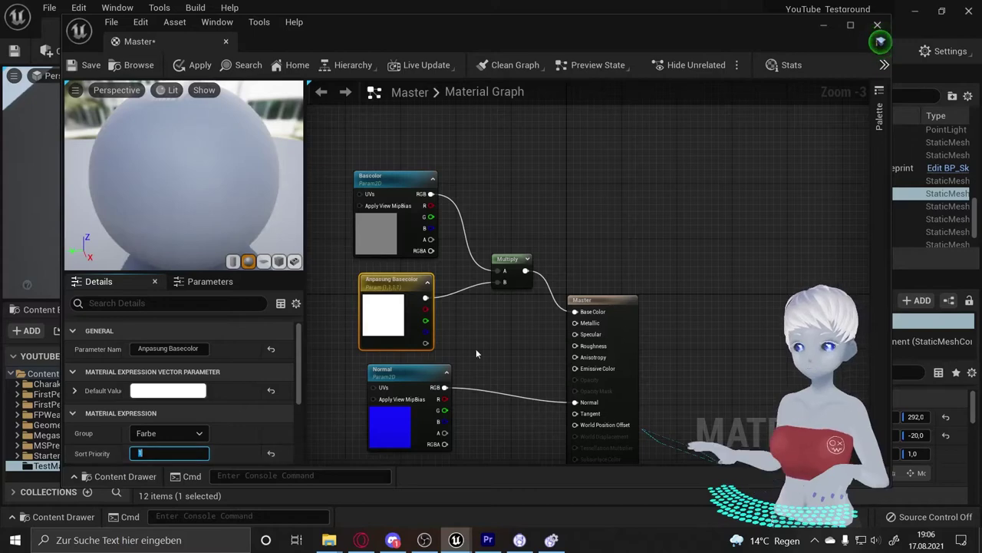
right_click_drag(514, 330, 491, 210)
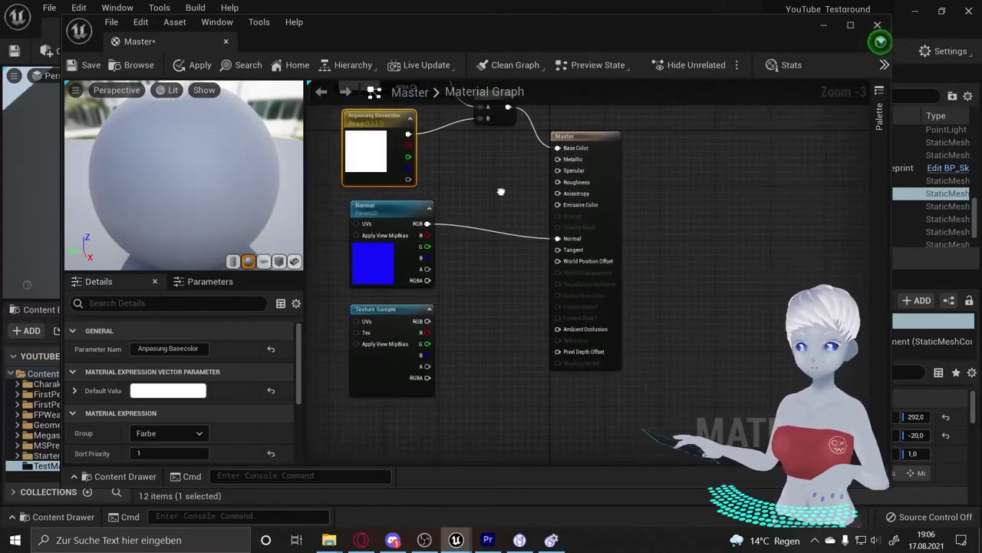
Wire the texture sample's R channel to Ambient Occlusion and its B channel to Metallic.
left_click(480, 318)
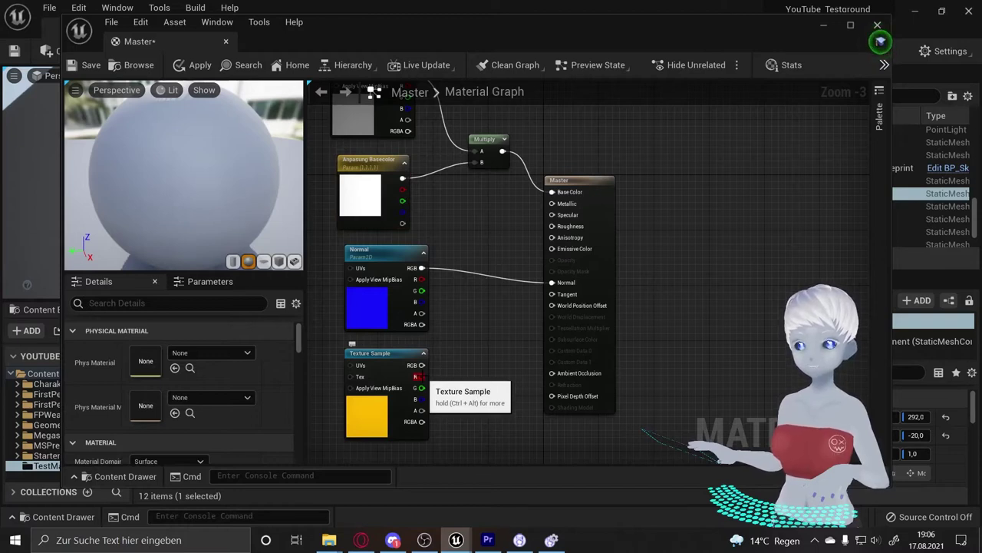
left_click_drag(415, 376, 568, 375)
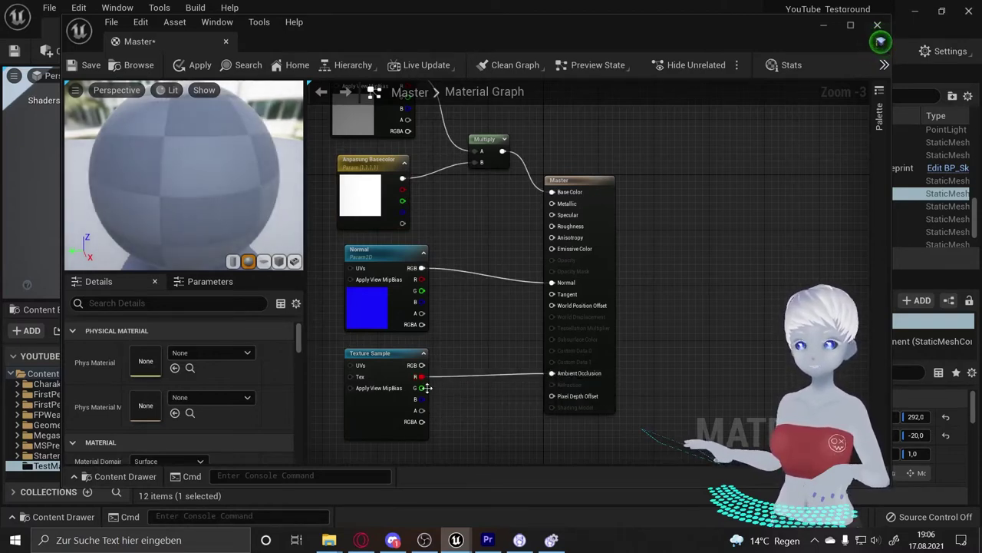
mouse_move(418, 400)
left_mouse_down()
mouse_move(504, 331)
mouse_move(552, 203)
left_mouse_up()
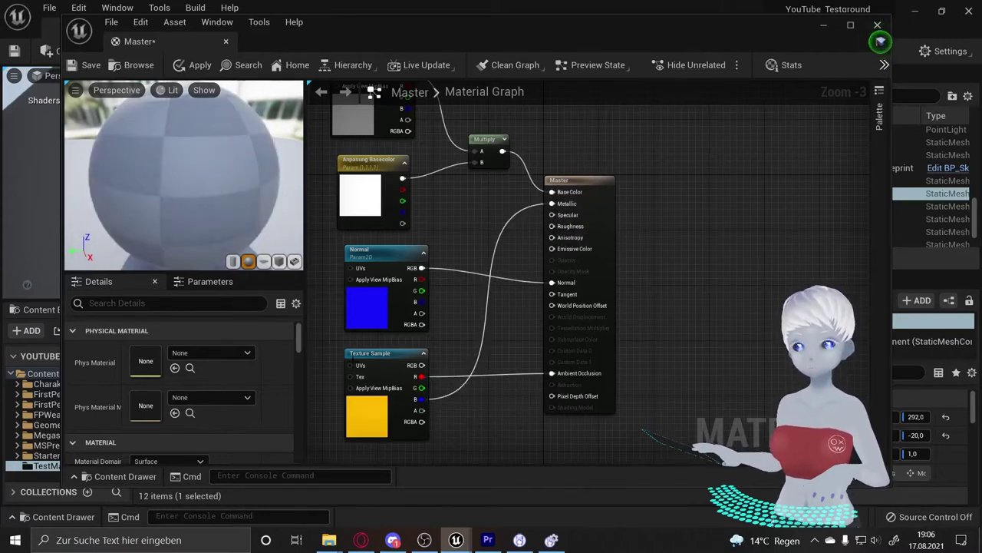
right_click_drag(483, 406, 493, 391)
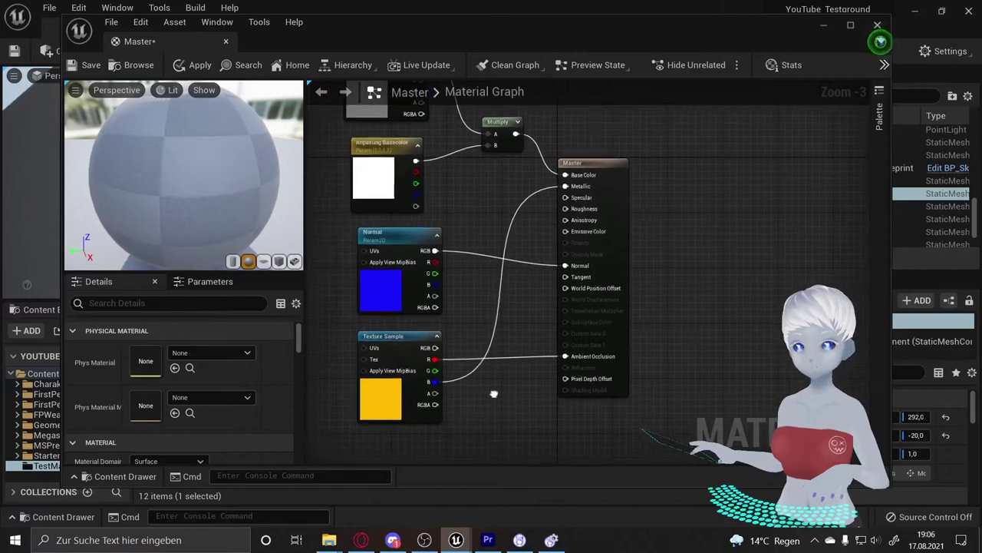
Add a Multiply node beside the texture sample and connect its G channel to input A.
left_click(399, 331)
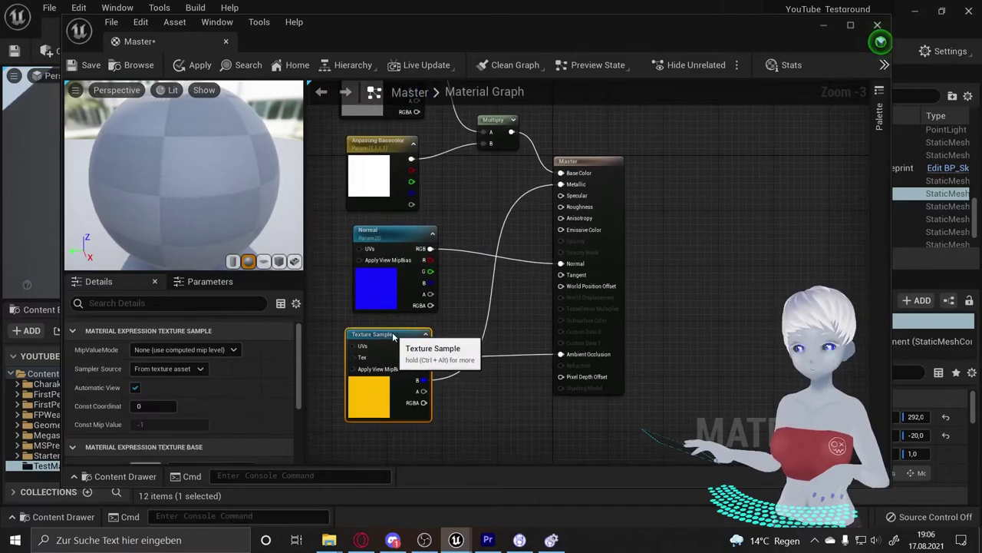
right_click_drag(521, 445, 474, 352)
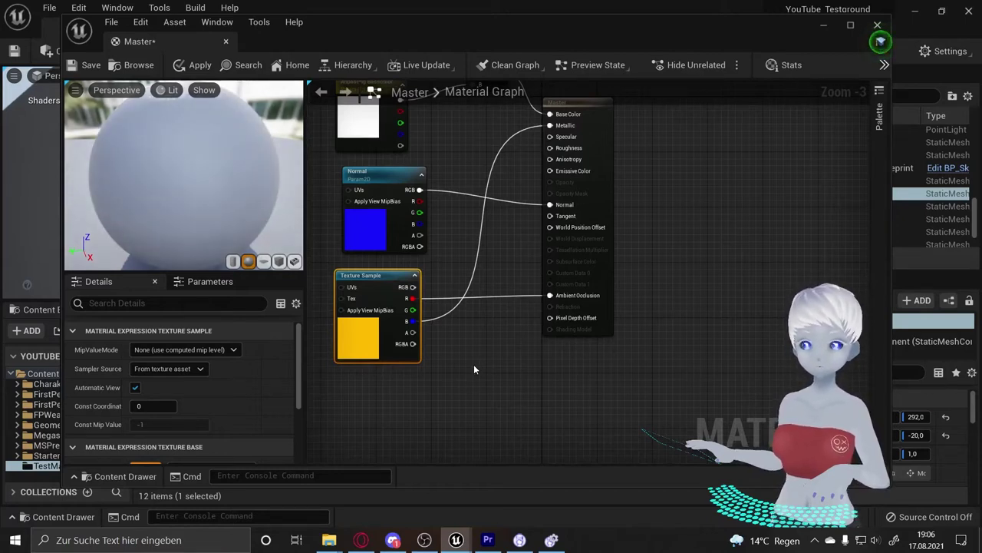
left_click(474, 369)
left_click_drag(493, 370, 466, 335)
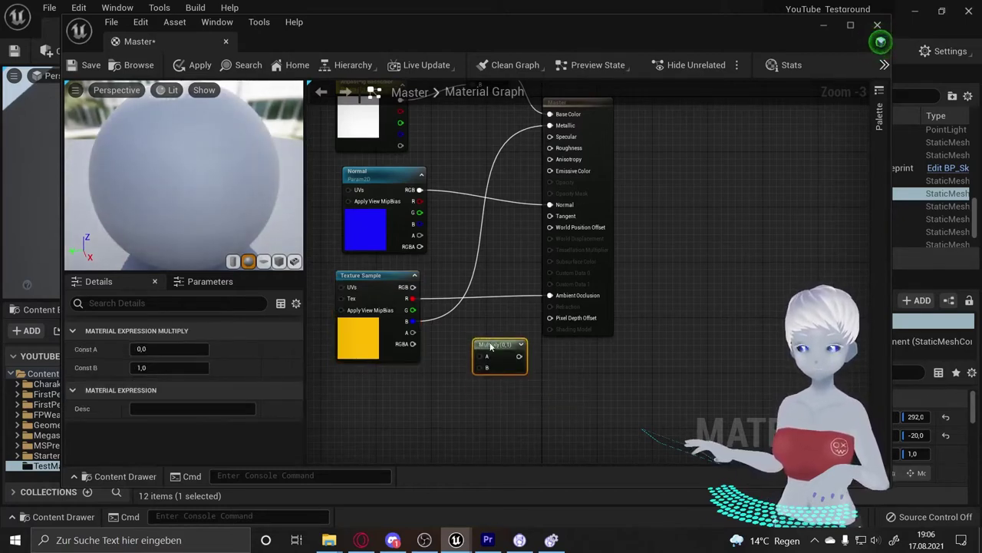
left_click_drag(413, 309, 459, 349)
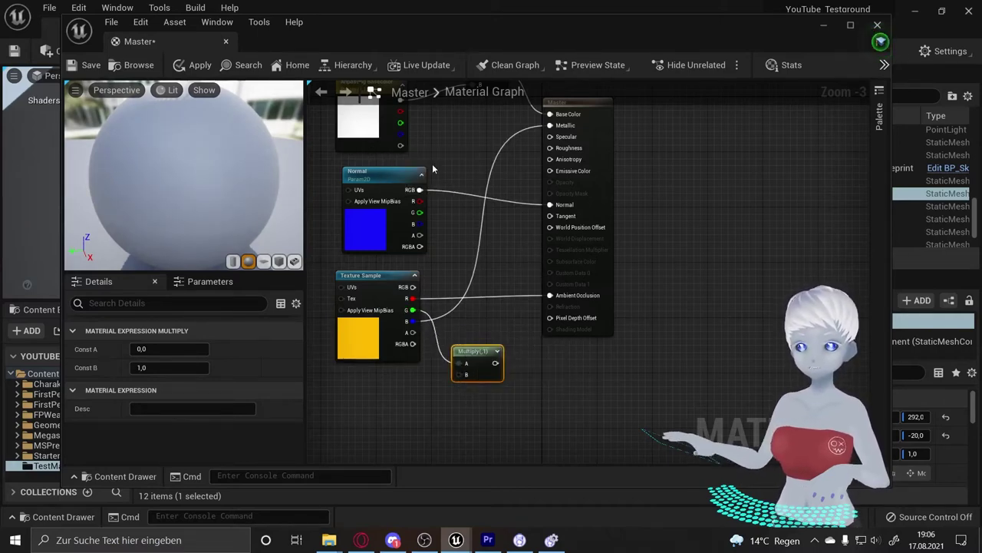
Add a Constant of 0 to Multiply input B and feed the result into Roughness.
right_click_drag(454, 163, 454, 258)
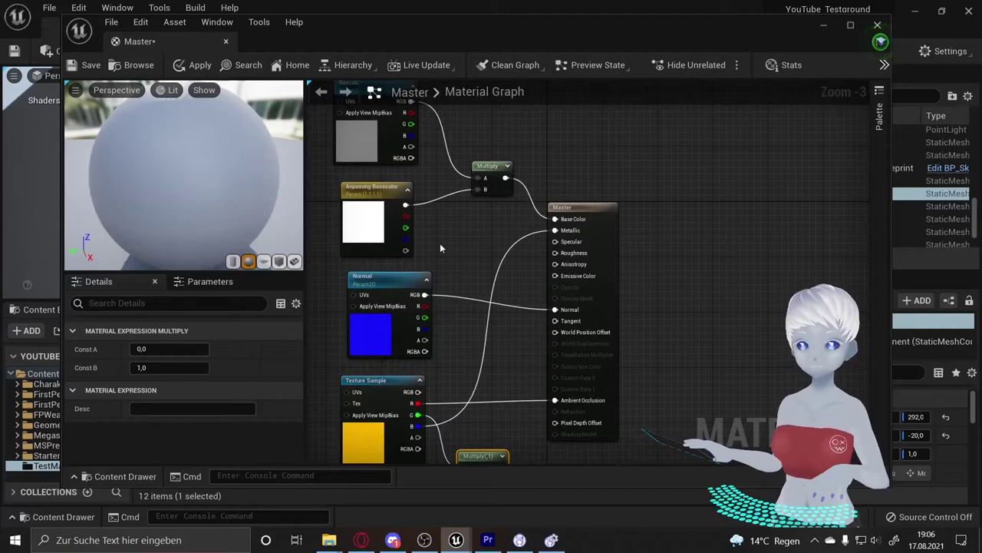
right_click_drag(457, 362, 461, 223)
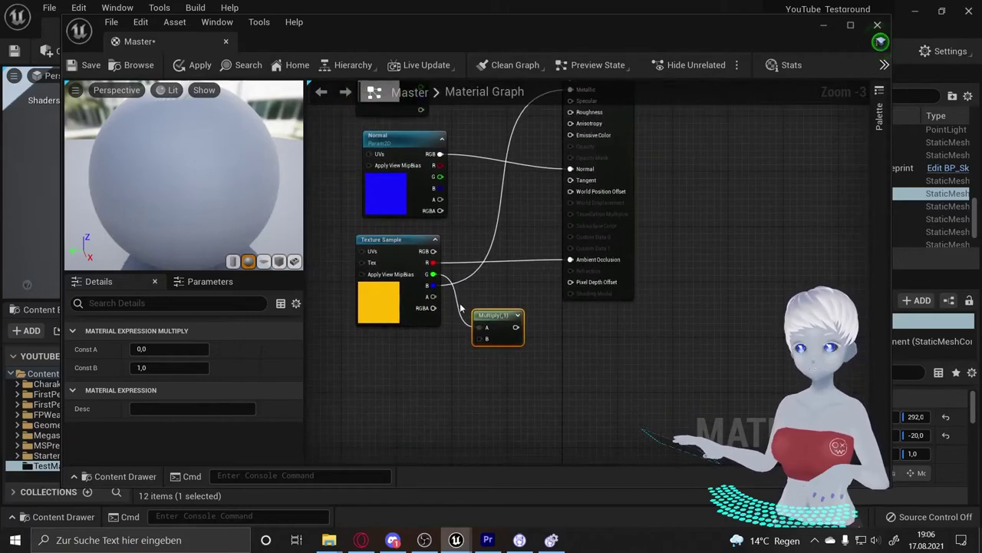
left_click(408, 368)
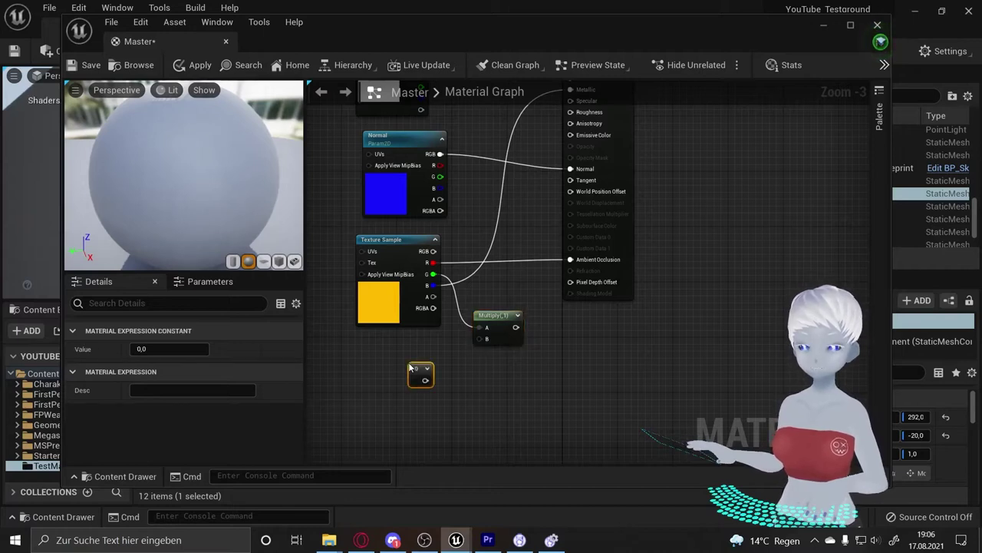
left_click_drag(425, 380, 480, 340)
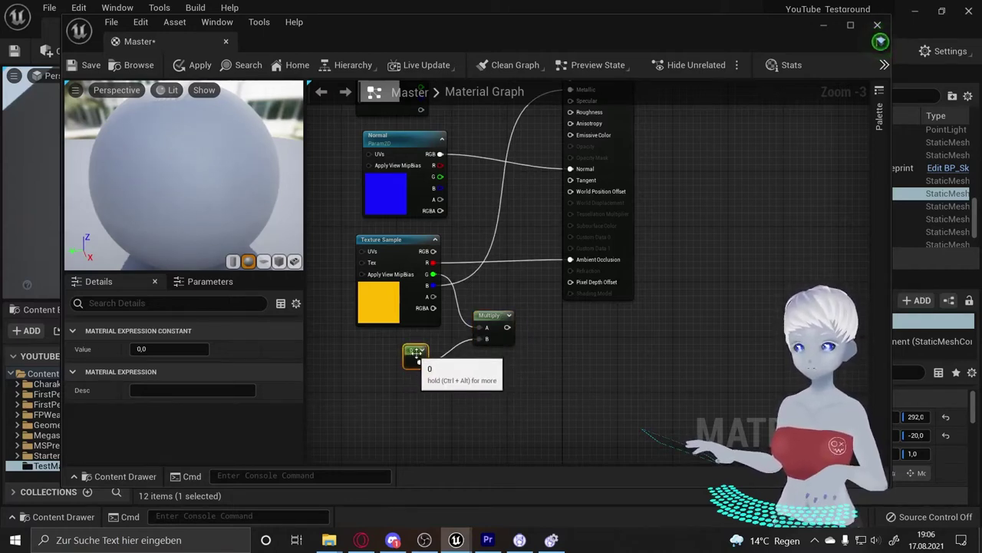
right_click_drag(524, 309, 519, 354)
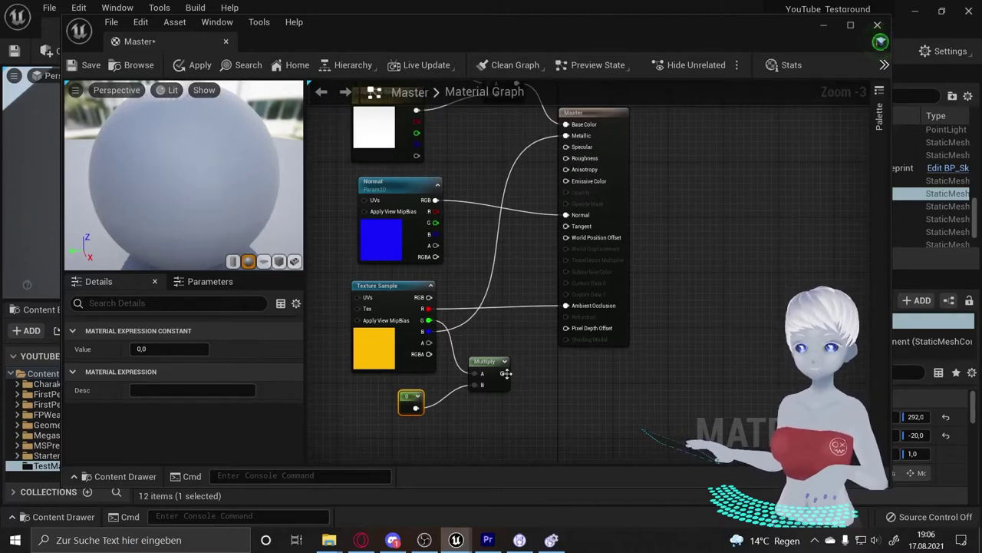
left_click_drag(505, 373, 566, 124)
right_click_drag(447, 307, 478, 222)
Convert the texture sample into a texture parameter named Pack.
left_click(425, 204)
right_click(426, 206)
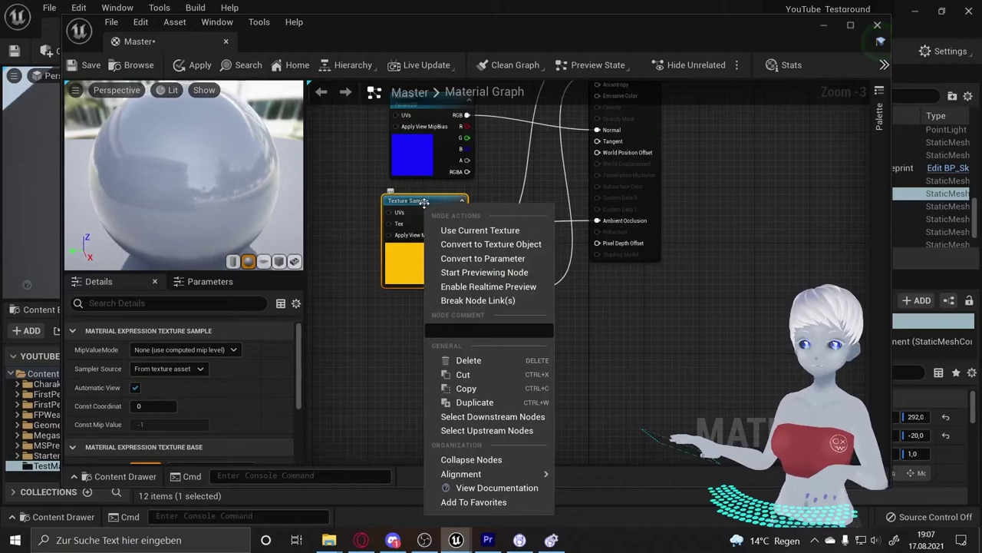
left_click(484, 257)
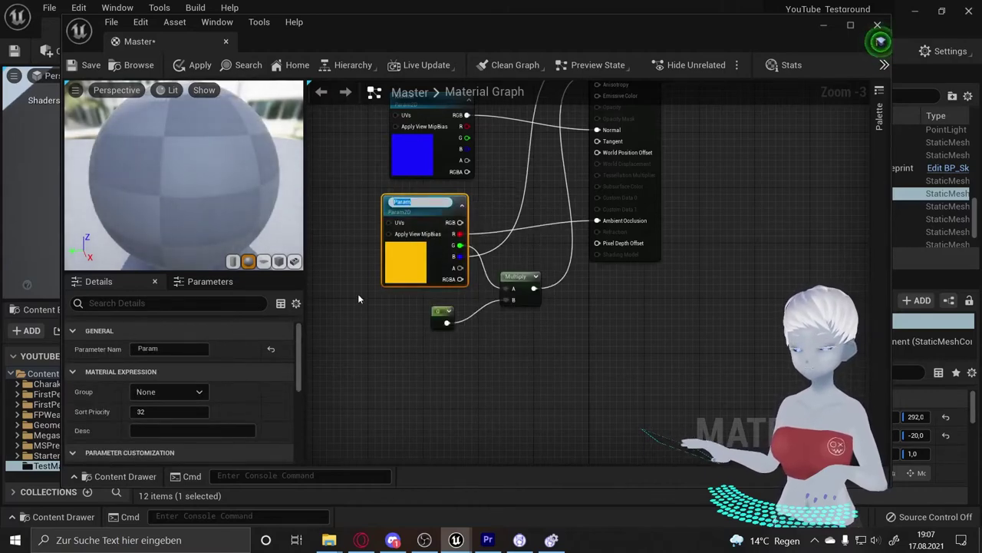
type("Hck")
key("Return")
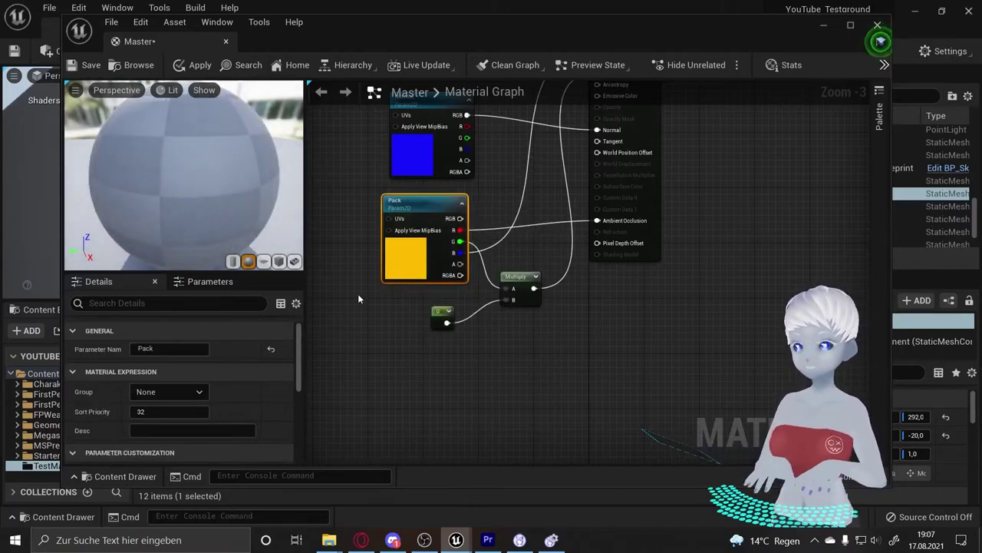
Convert the constant into a scalar parameter 'Anpassung Roughness' with default value 1,0.
left_click(442, 313)
right_click(442, 313)
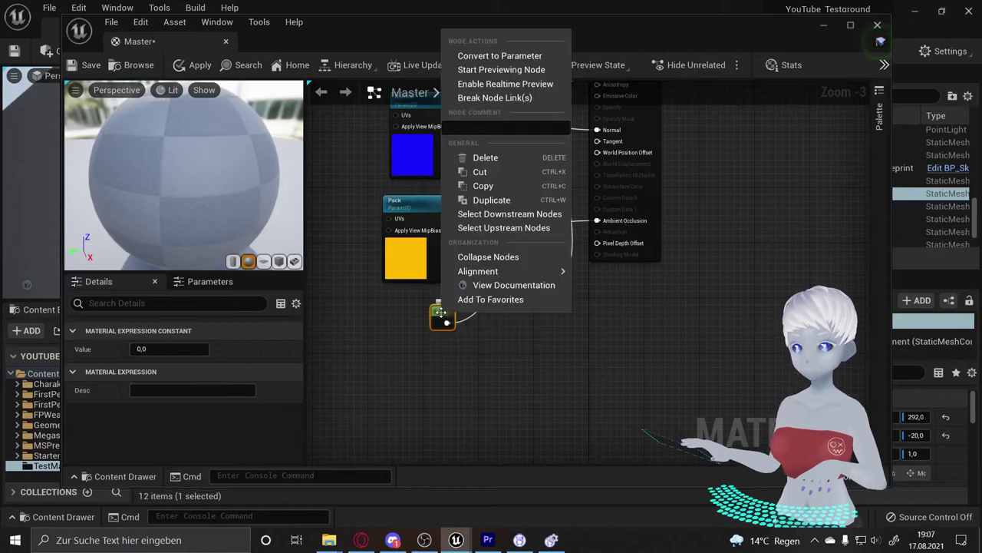
left_click(535, 51)
type("AmbientOccl")
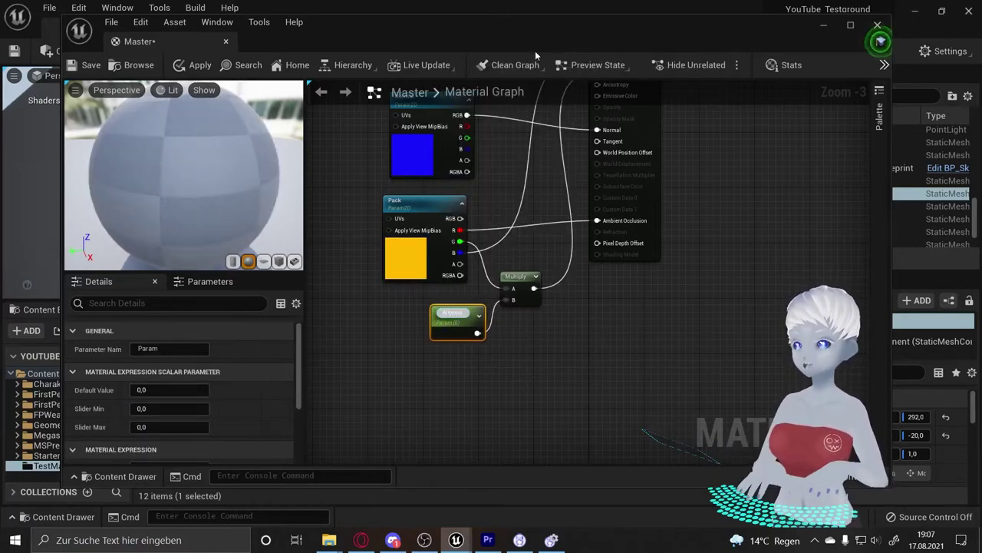
type("usion")
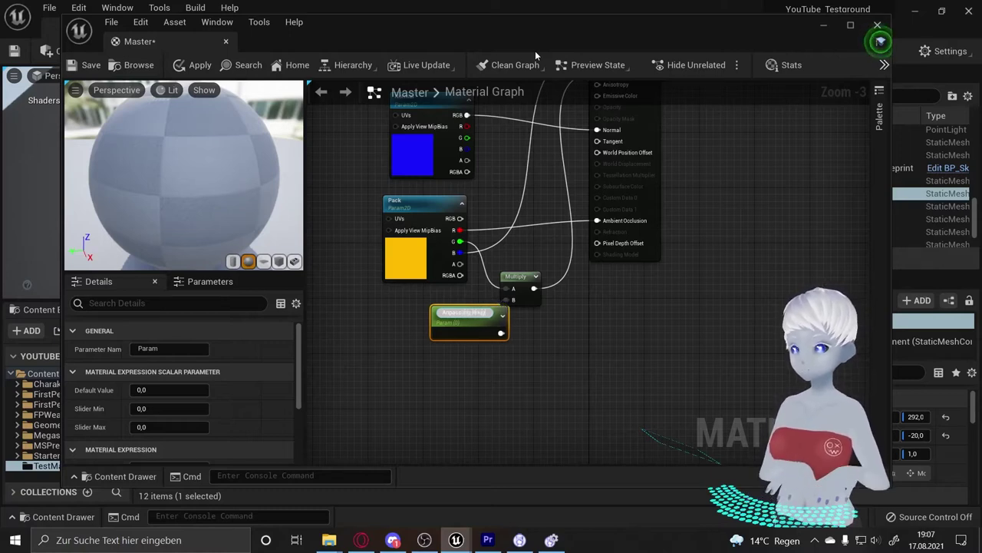
key("Return")
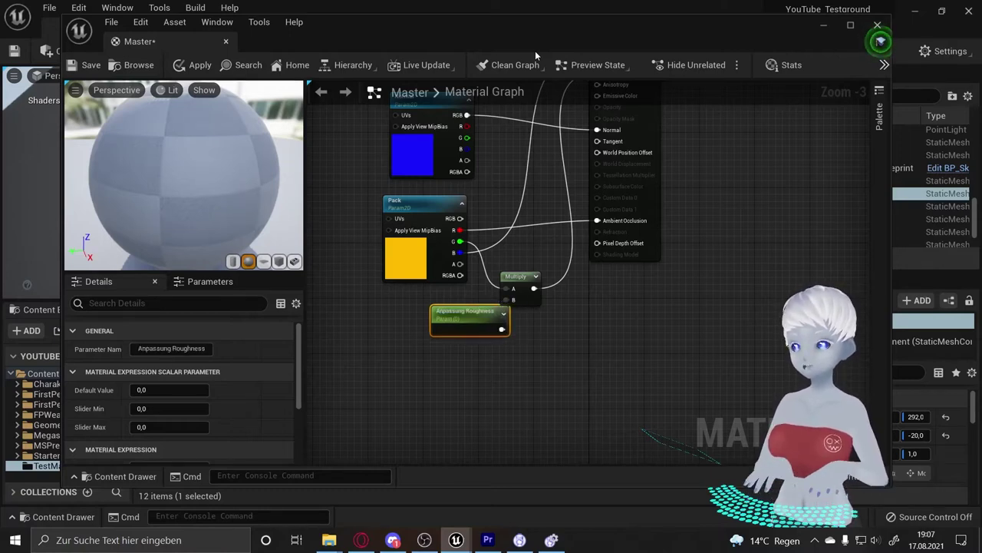
left_click_drag(467, 311, 433, 312)
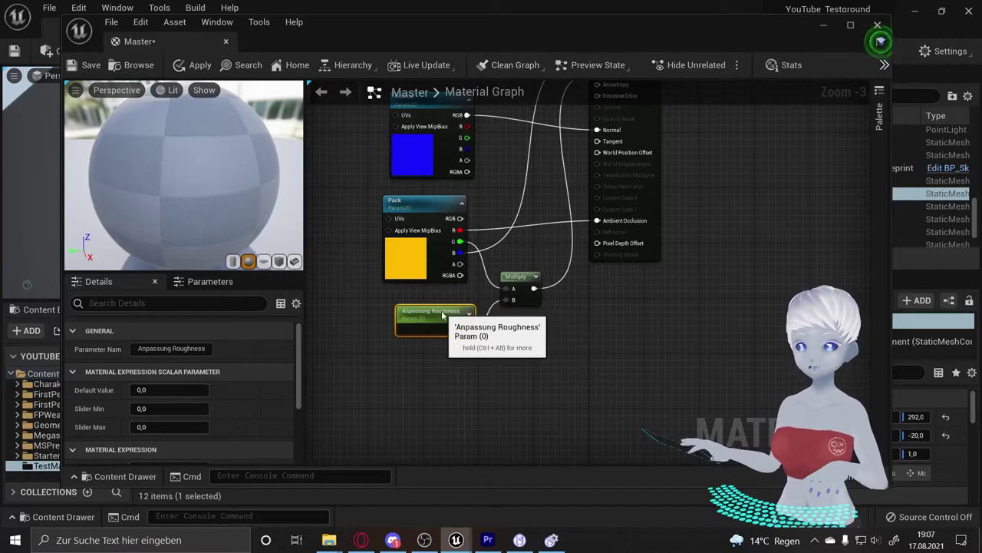
left_click(432, 312)
left_click(194, 389)
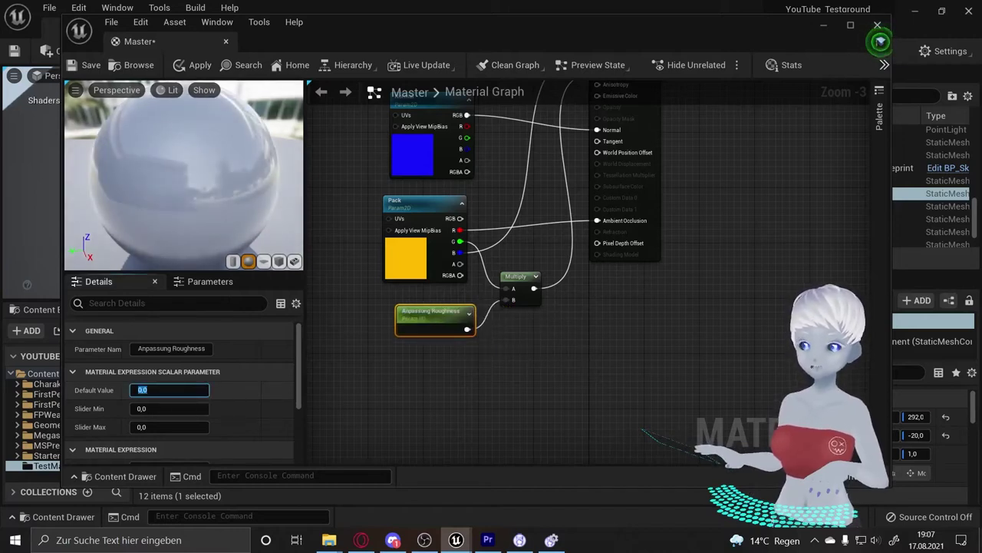
type("1")
key("Return")
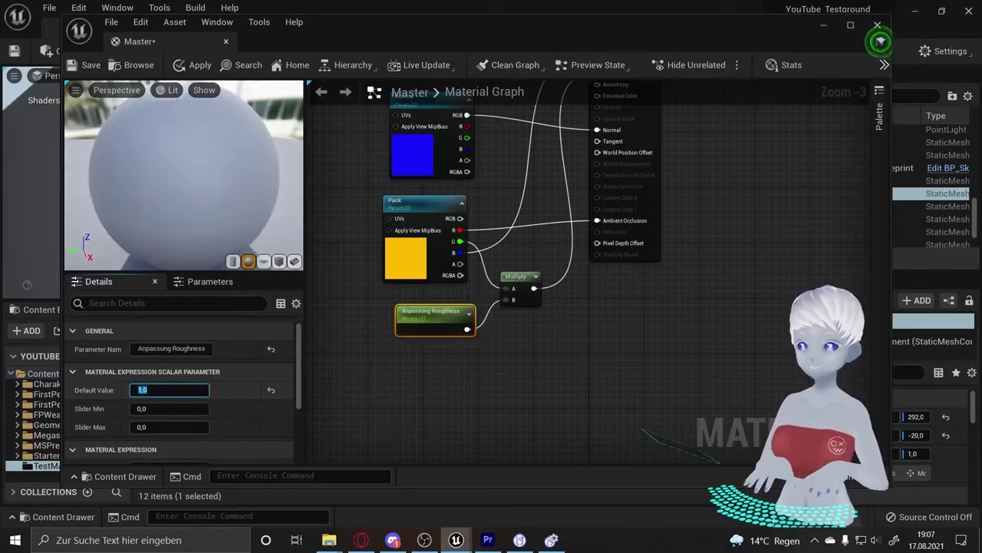
Save the Master material.
right_click_drag(436, 390, 432, 389)
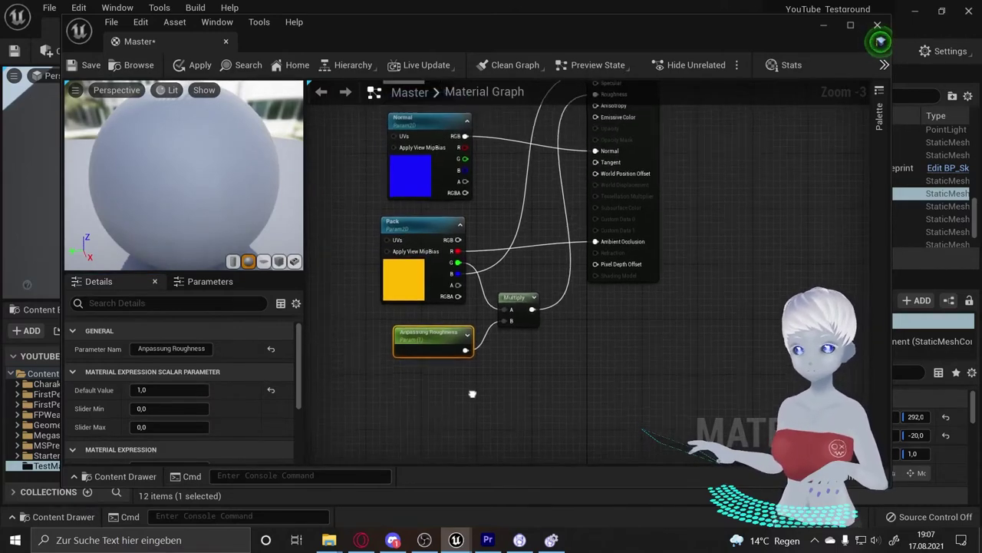
right_click_drag(458, 374, 462, 414)
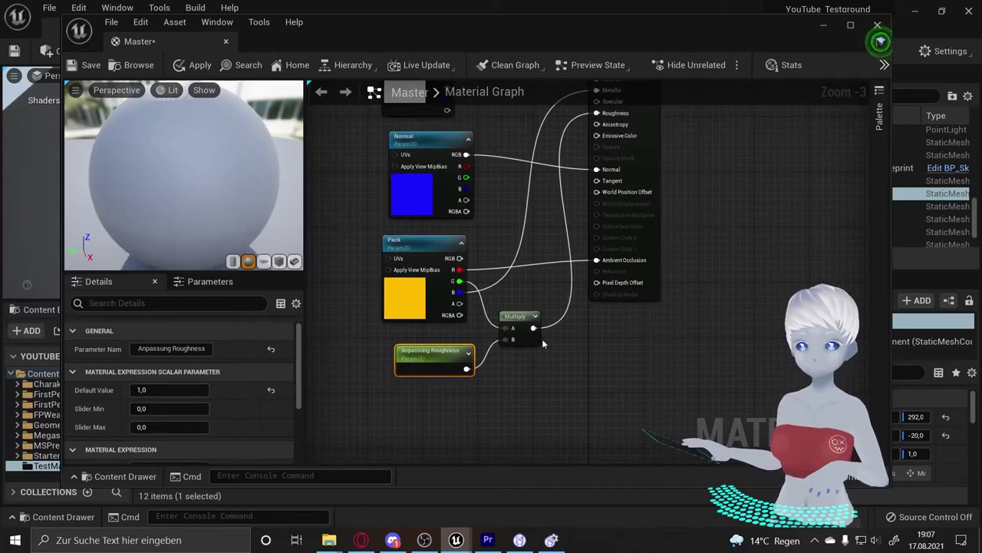
right_click_drag(587, 362, 591, 387)
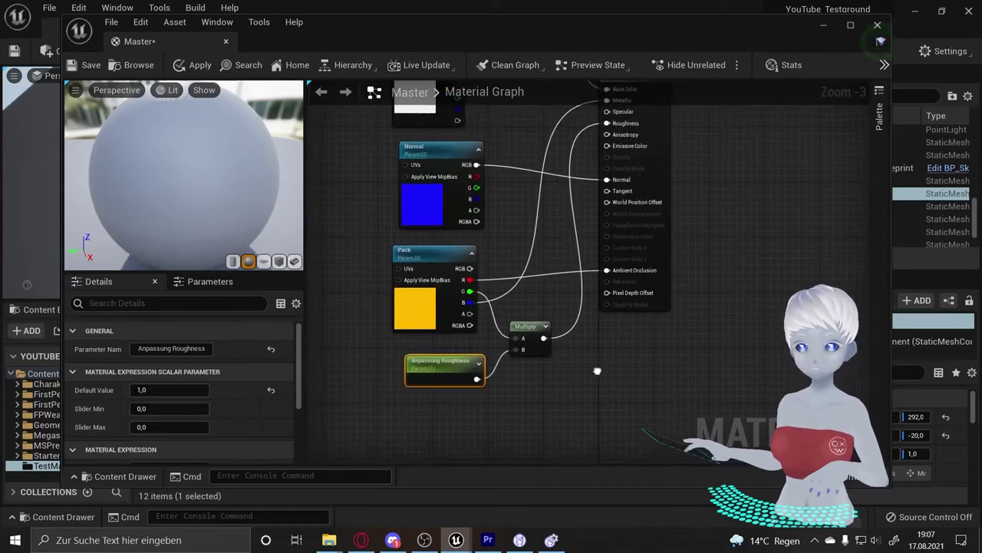
left_click(92, 71)
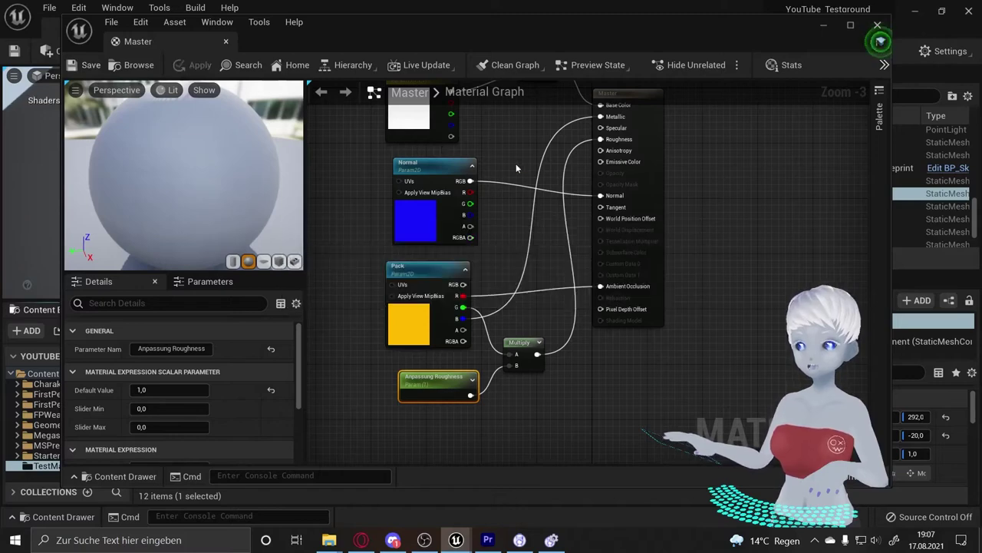
right_click_drag(516, 164, 531, 210)
scroll(532, 211, "down", 1)
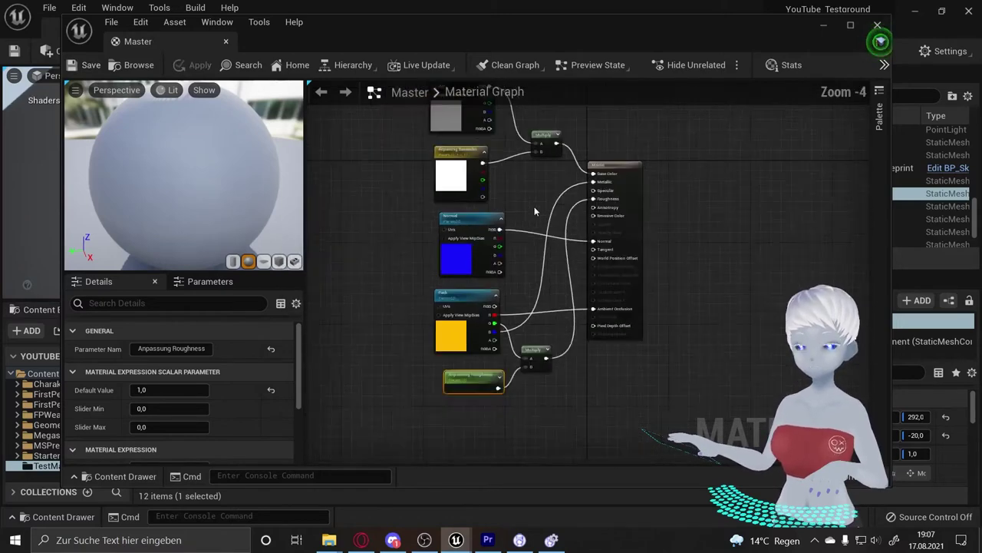
scroll(533, 220, "down", 1)
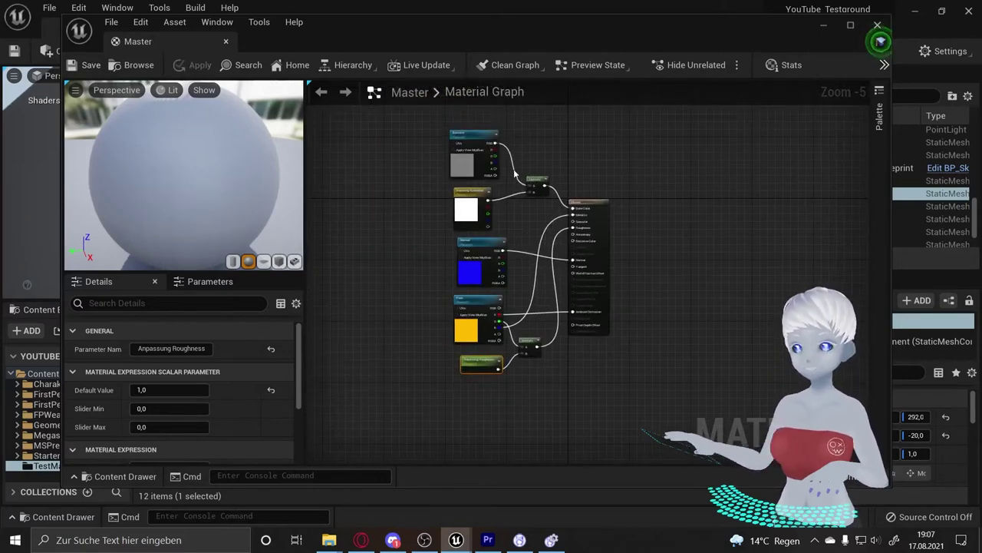
Close the Master editor and create a material instance Master_Inst from Master.
left_click(877, 25)
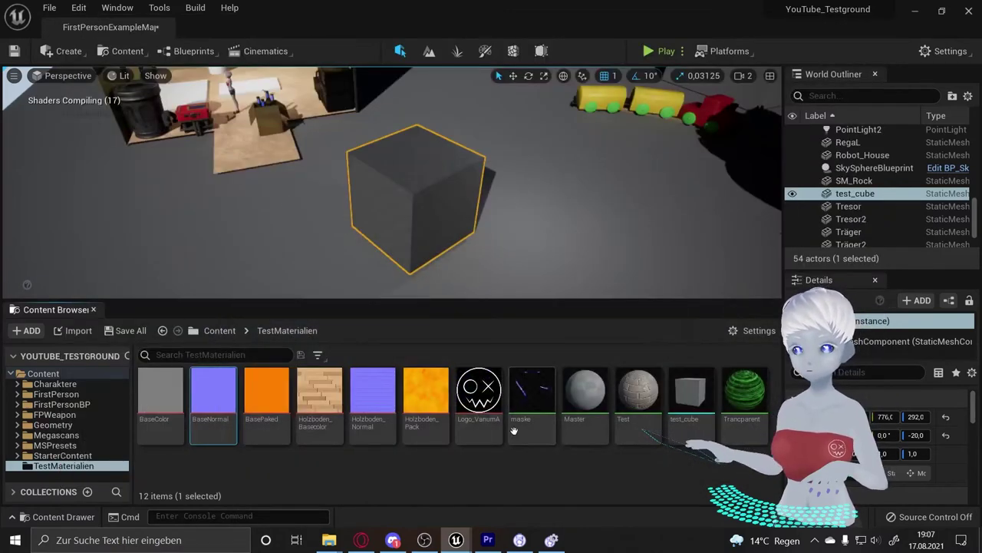
left_click(595, 395)
right_click(597, 399)
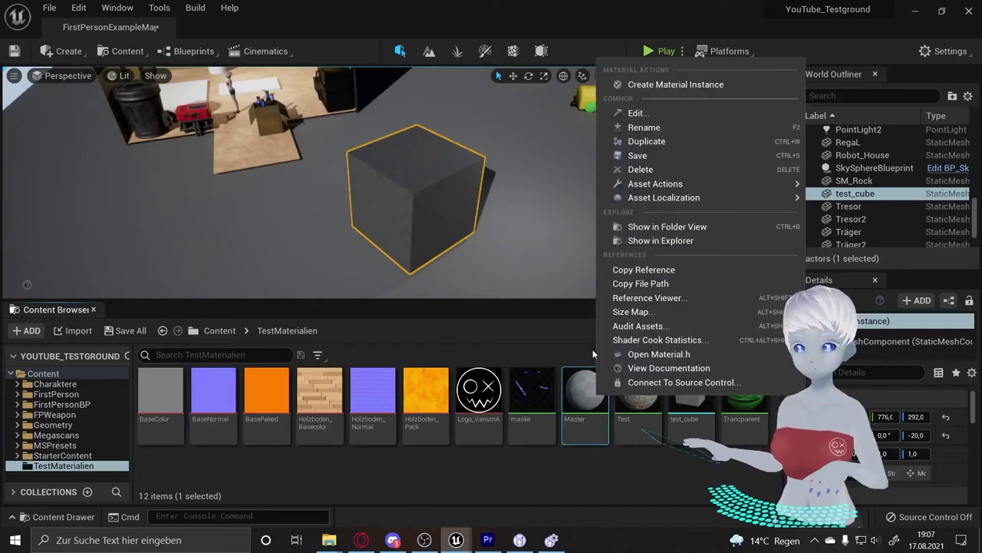
left_click(680, 86)
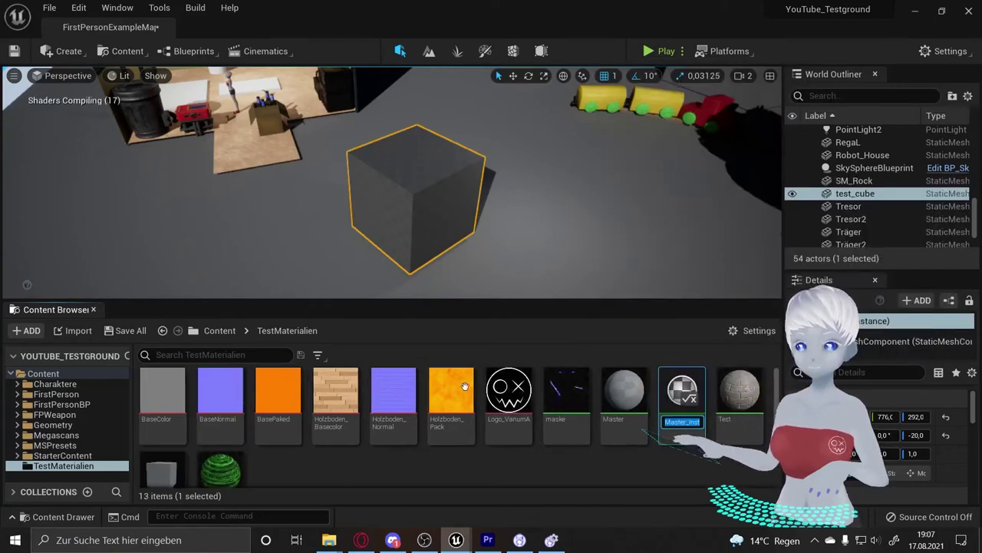
key("Return")
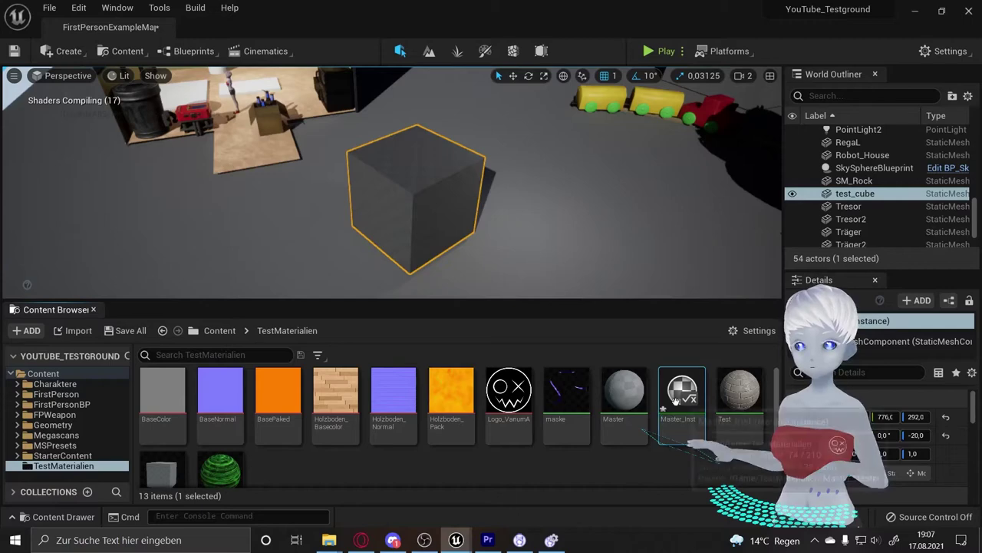
Apply Master_Inst to the cube in the level and orbit the view around it.
left_click_drag(681, 391, 424, 208)
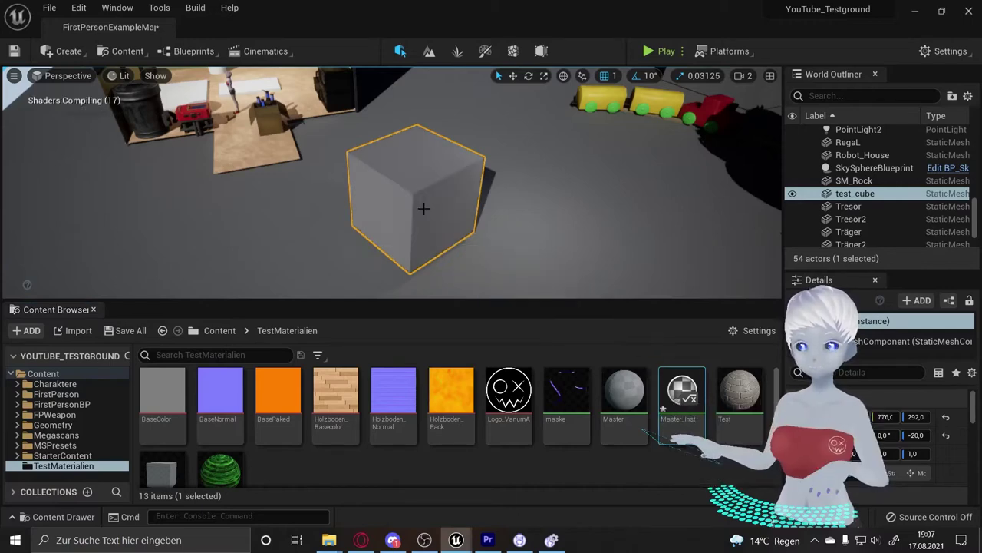
right_click(672, 381)
left_click(715, 136)
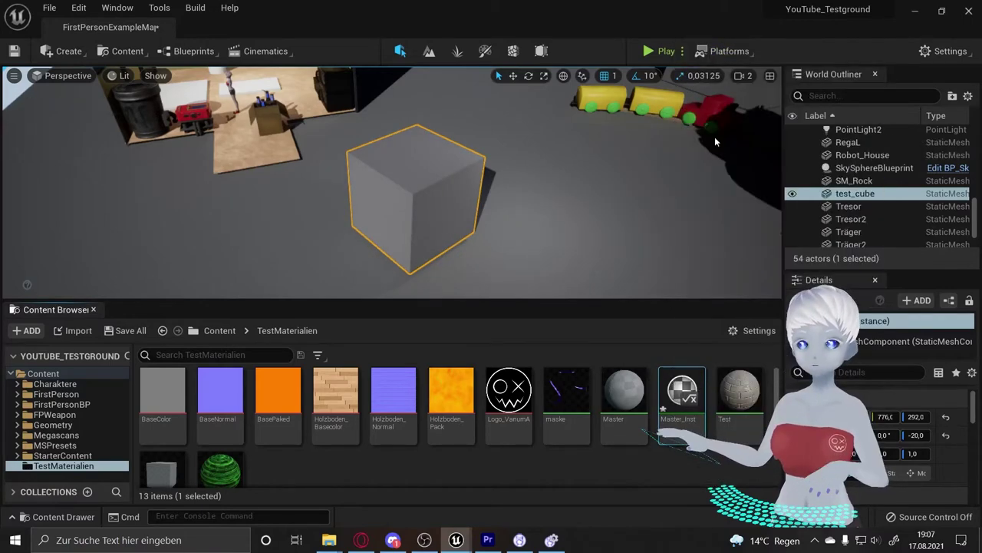
mouse_move(715, 140)
right_mouse_down()
mouse_move(710, 165)
mouse_move(710, 142)
mouse_move(675, 154)
right_mouse_up()
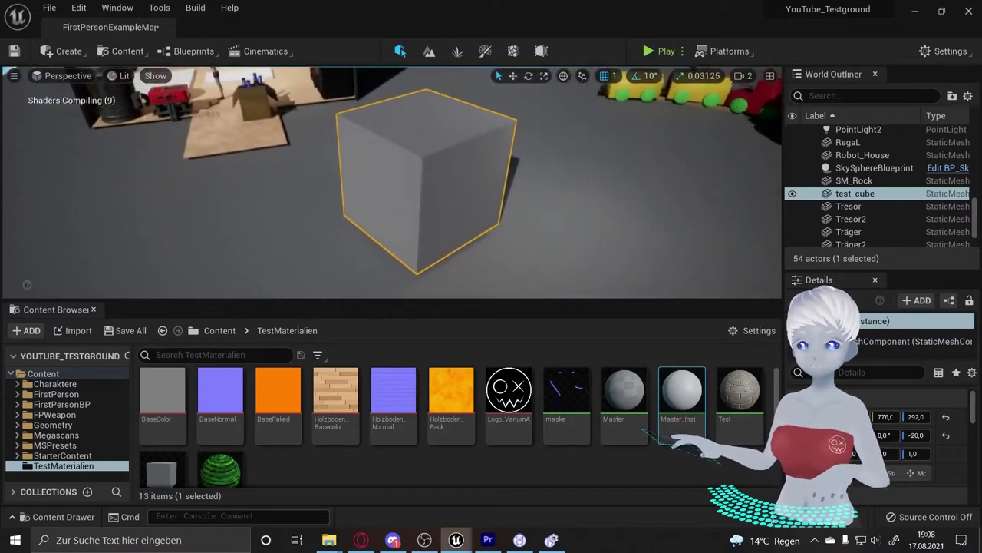
right_click_drag(676, 153, 496, 144)
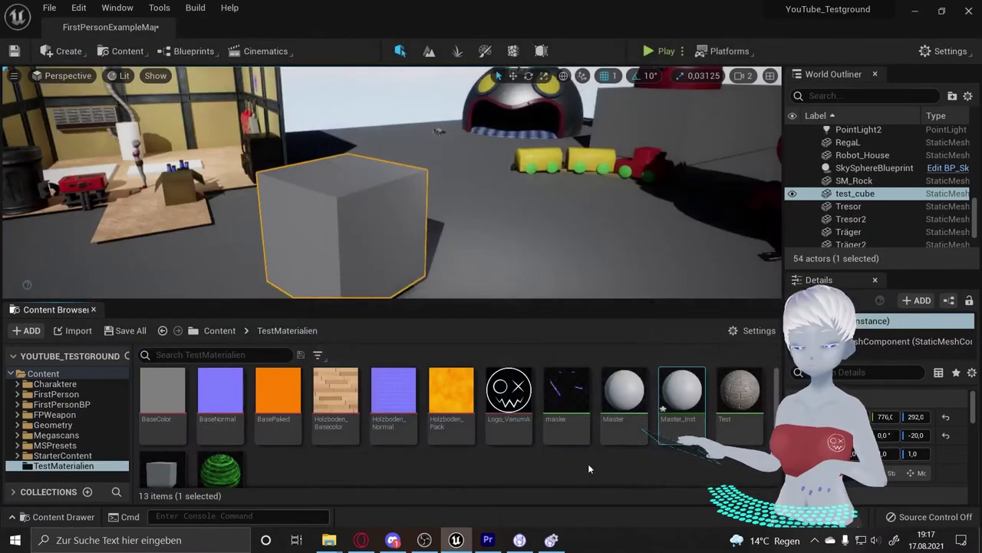
Open Master_Inst in the instance editor, moving the window higher and widening it.
double_click(687, 395)
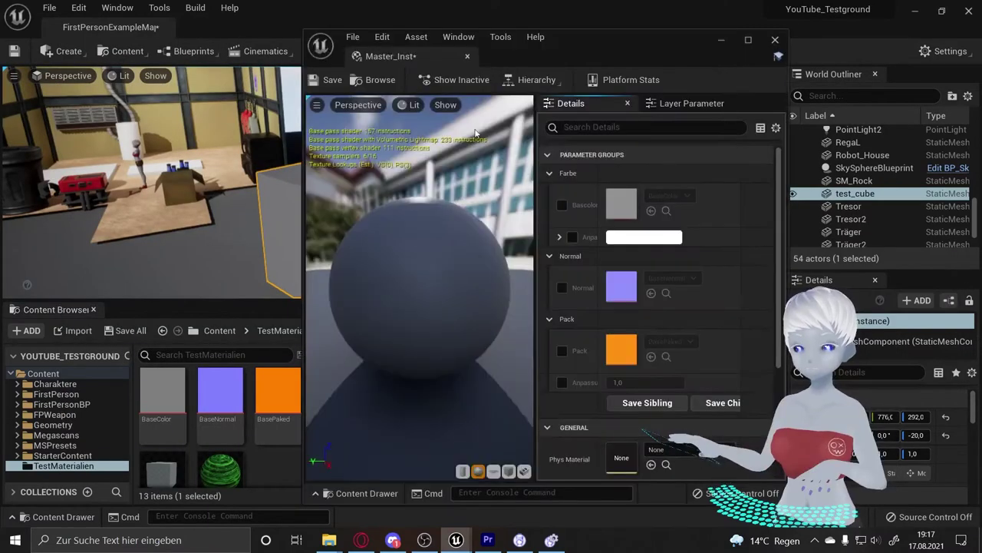
left_click_drag(634, 48, 637, 22)
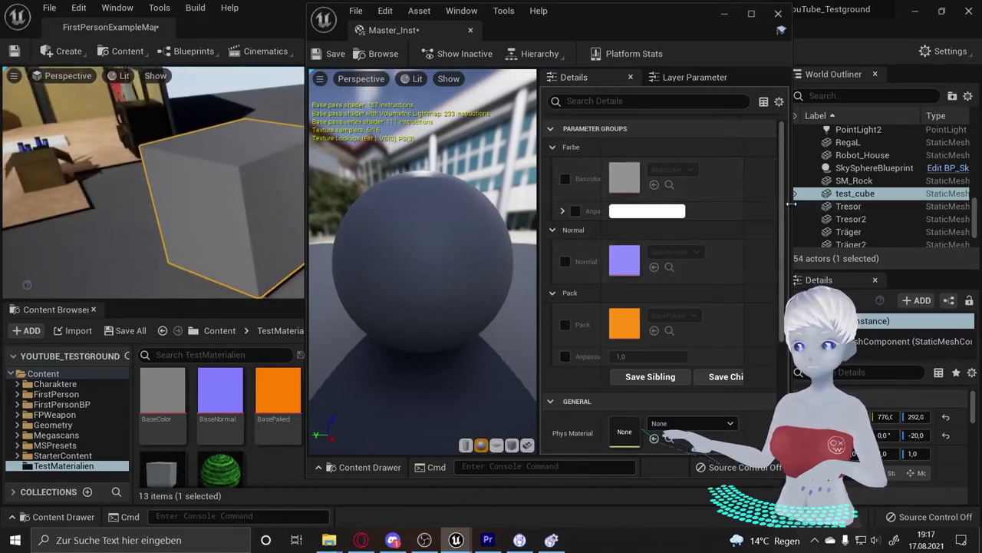
left_click_drag(792, 204, 872, 203)
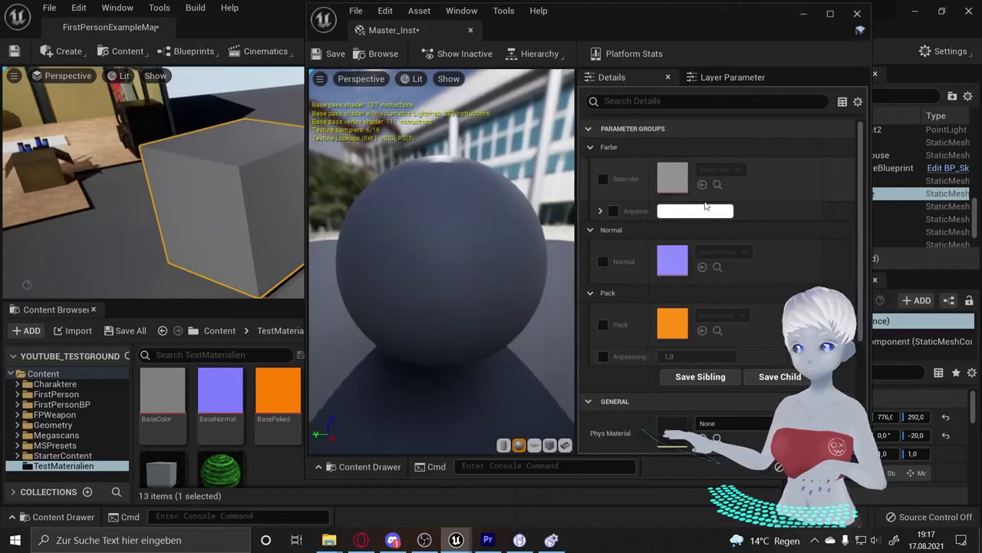
Enable overrides for Bascolor, the Anpassung tint, Normal, Pack and the tiling value.
left_click(604, 179)
left_click(613, 210)
left_click(603, 259)
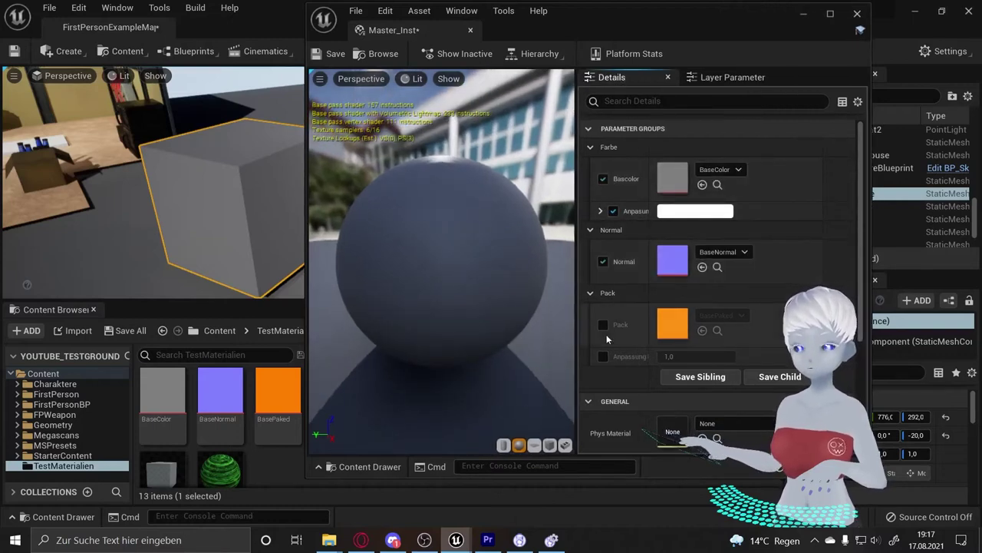
left_click(603, 325)
left_click(602, 357)
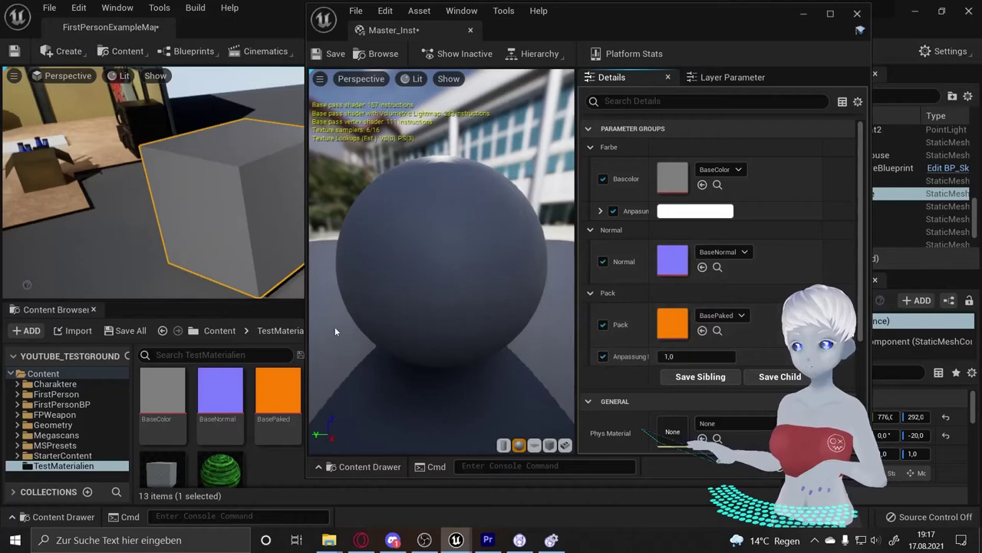
Assign Holzboden_Basecolor, Holzboden_Normal and Holzboden_Pack to the Bascolor, Normal and Pack slots and save.
left_click(362, 466)
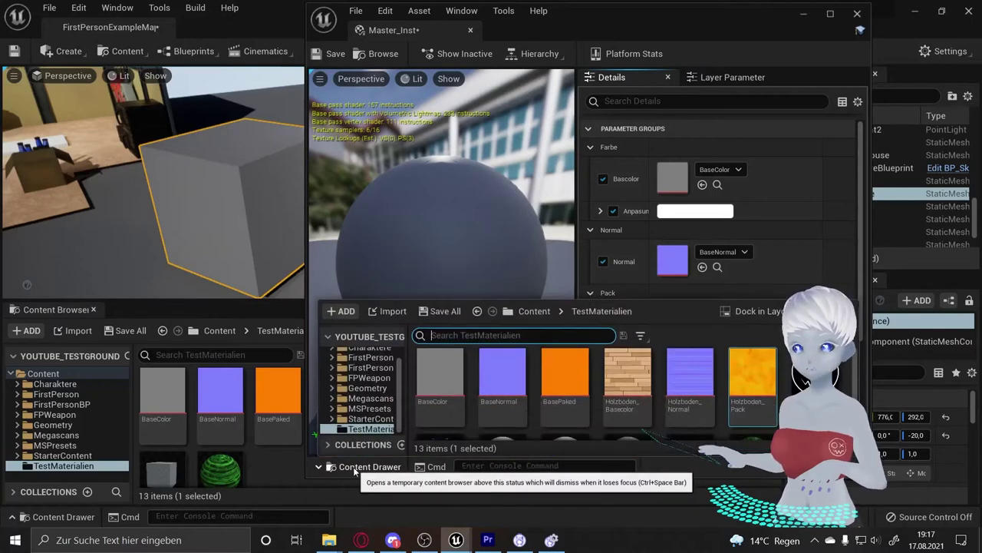
left_click_drag(628, 377, 673, 178)
left_click_drag(691, 389, 673, 261)
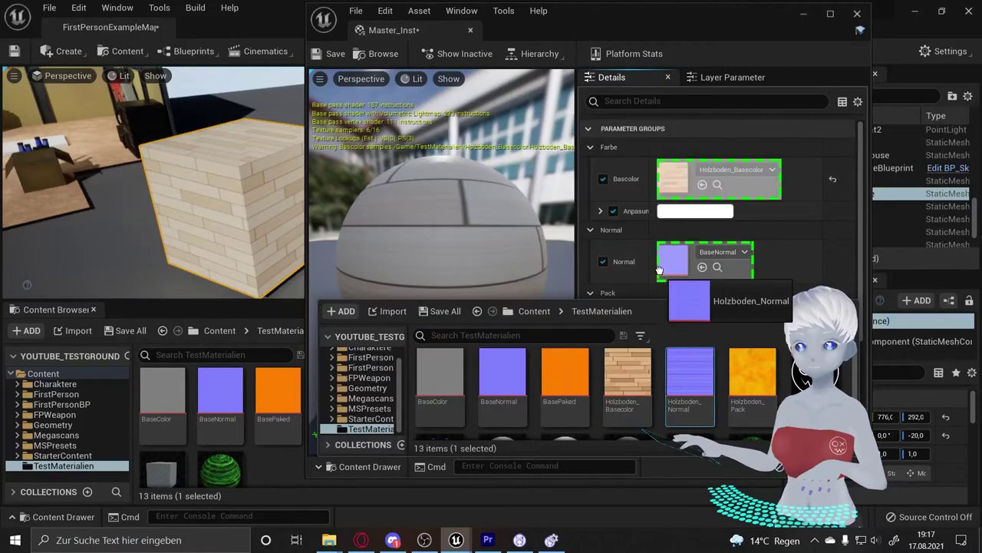
scroll(681, 237, "down", 2)
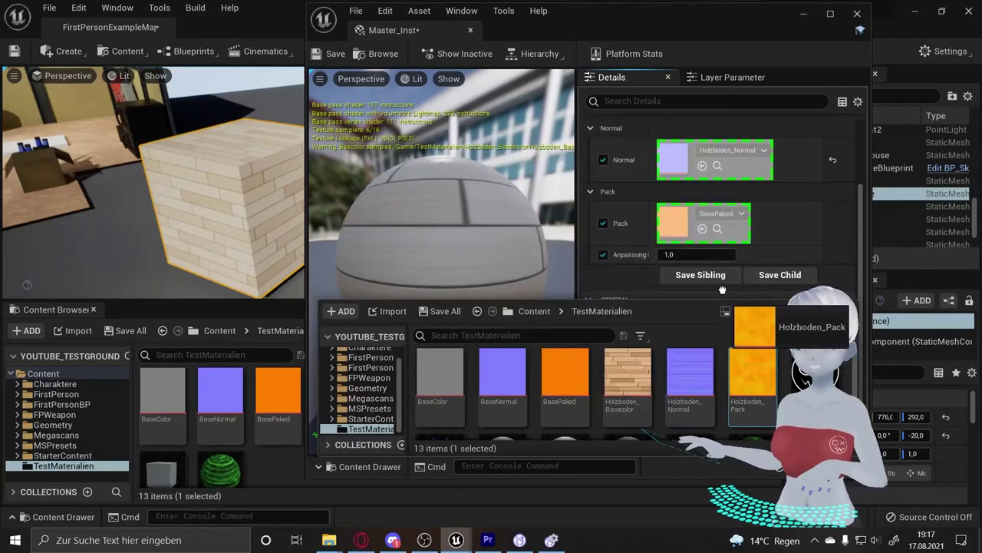
left_click_drag(770, 401, 673, 224)
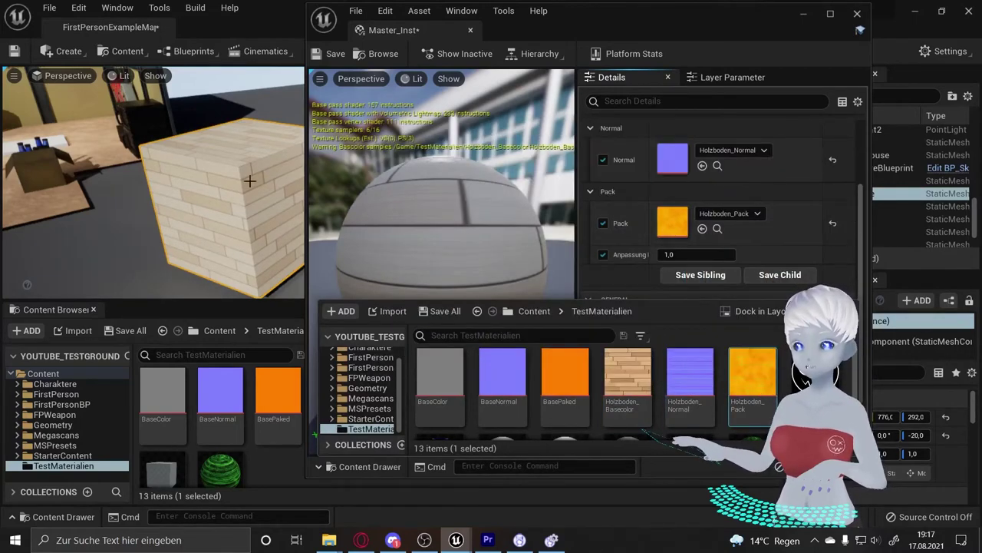
left_click(331, 55)
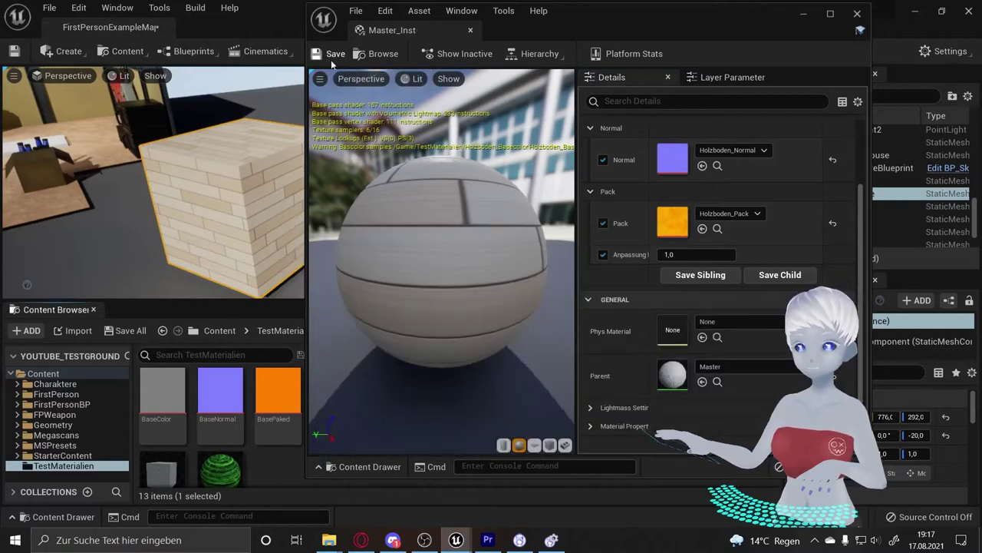
scroll(694, 257, "up", 3)
Change the Anpassung tint from white to a muted beige-brown (linear 8A665E).
left_click(672, 211)
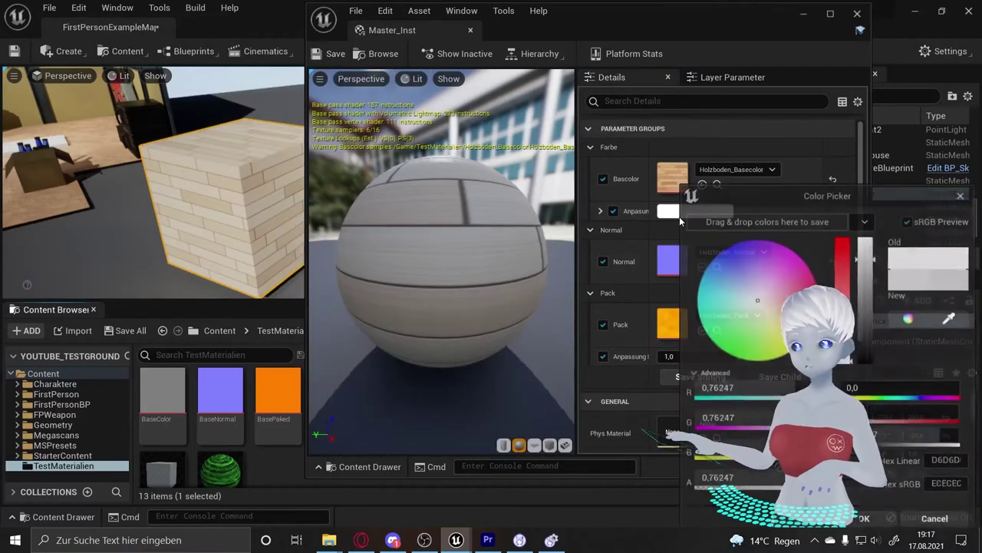
mouse_move(745, 270)
left_mouse_down()
mouse_move(764, 334)
mouse_move(779, 306)
left_mouse_up()
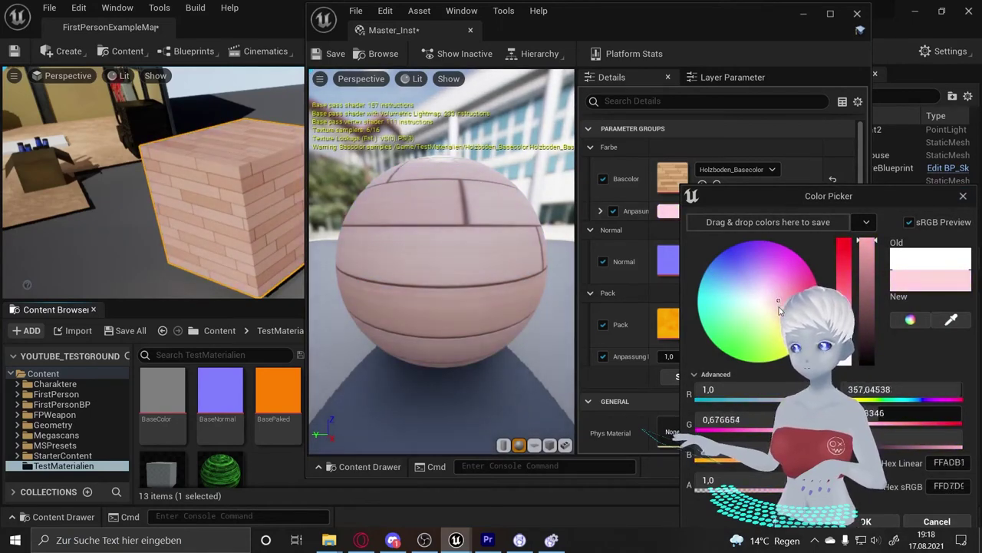
left_click(867, 297)
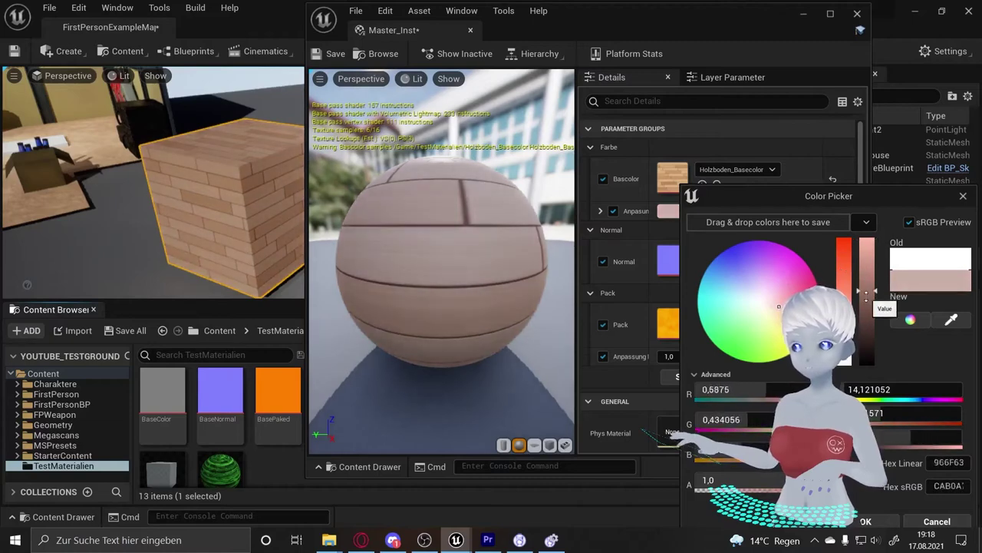
left_click_drag(767, 196, 506, 101)
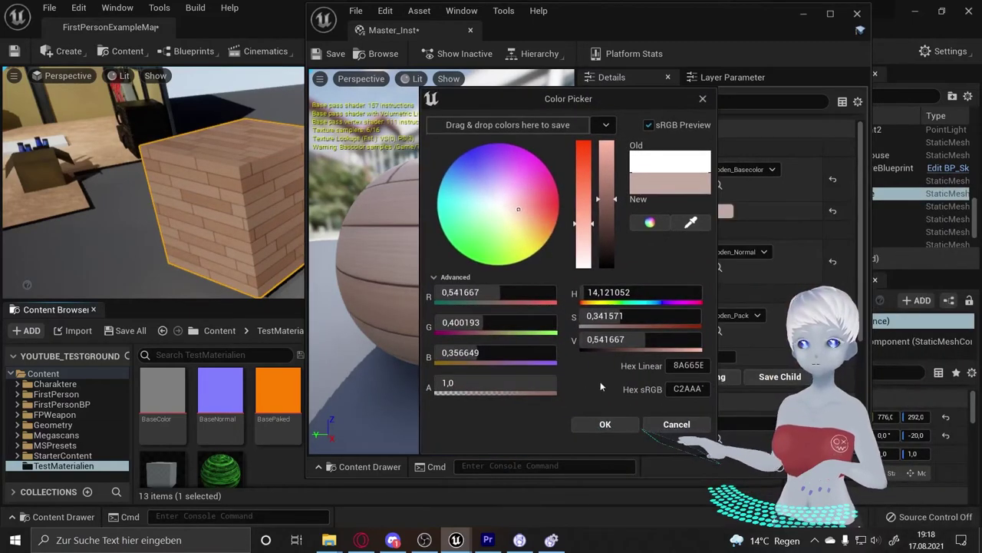
left_click(605, 422)
mouse_move(213, 216)
right_mouse_down()
mouse_move(253, 215)
mouse_move(215, 213)
right_mouse_up()
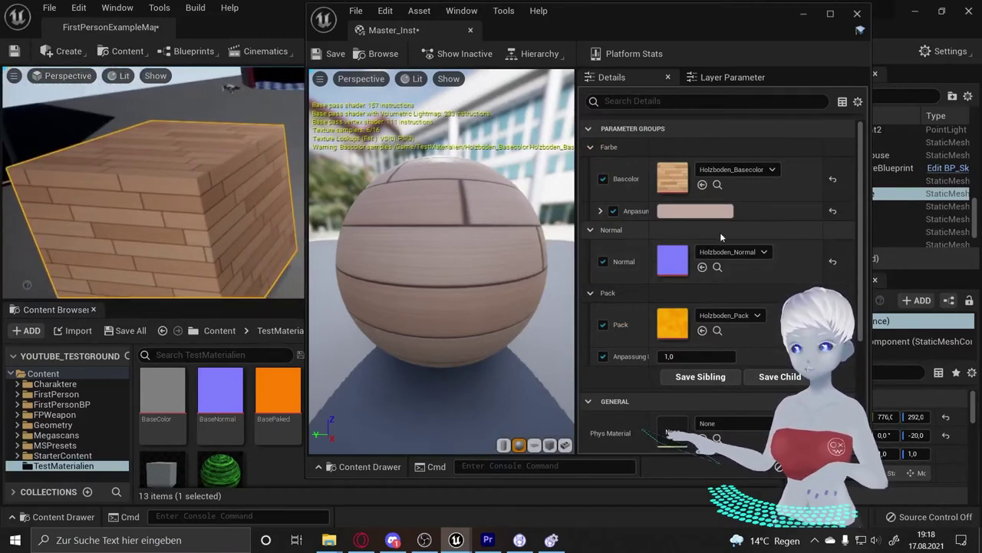
Raise the tiling value slightly and fly closer to inspect the cube.
scroll(687, 326, "down", 2)
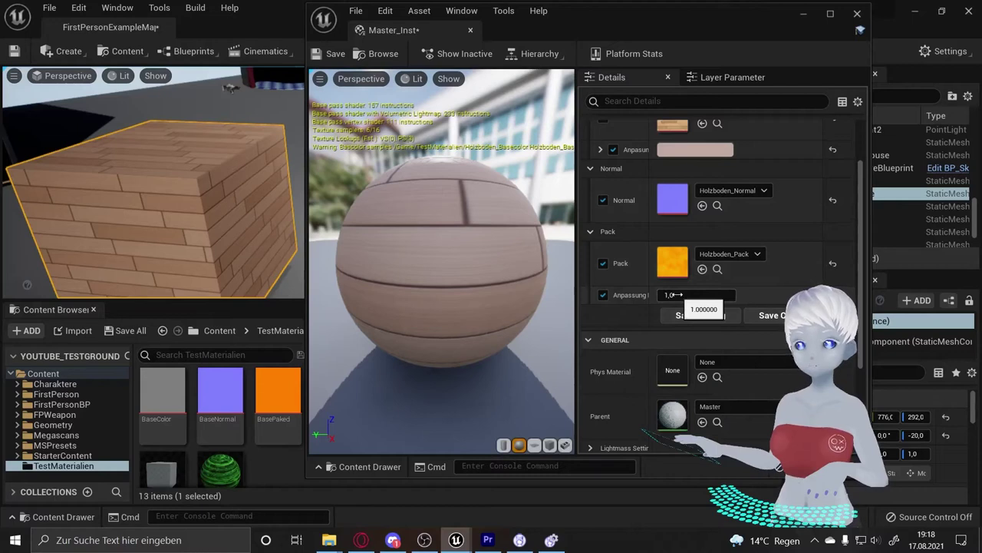
mouse_move(673, 294)
left_mouse_down()
mouse_move(687, 294)
mouse_move(668, 295)
left_mouse_up()
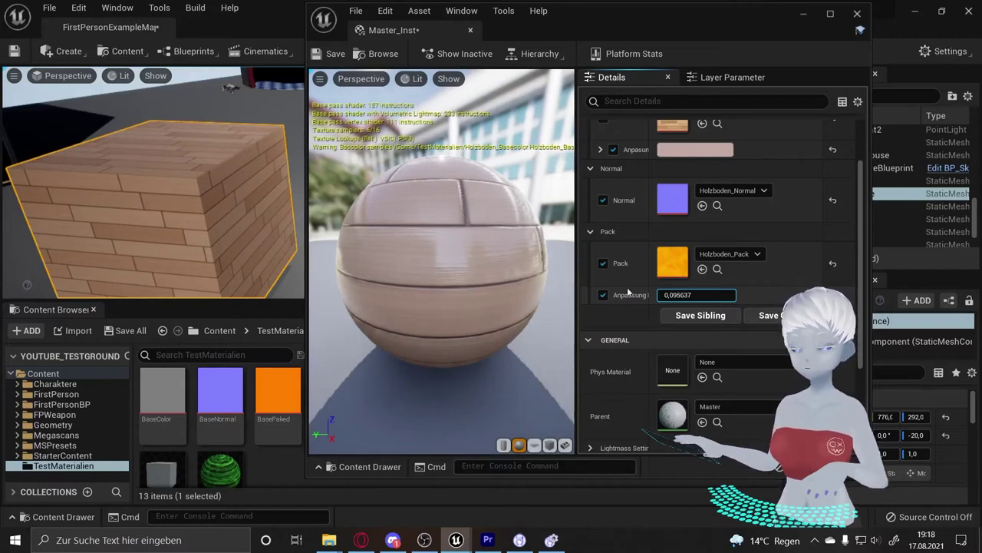
right_click_drag(310, 219, 292, 231)
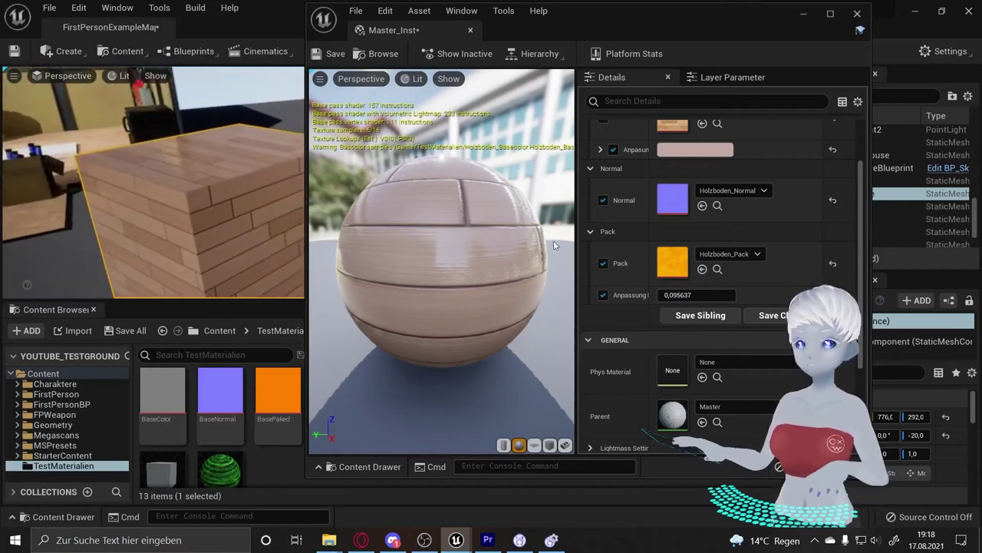
Set the tiling value back to 1,0, save Master_Inst and close its editor.
left_click(691, 295)
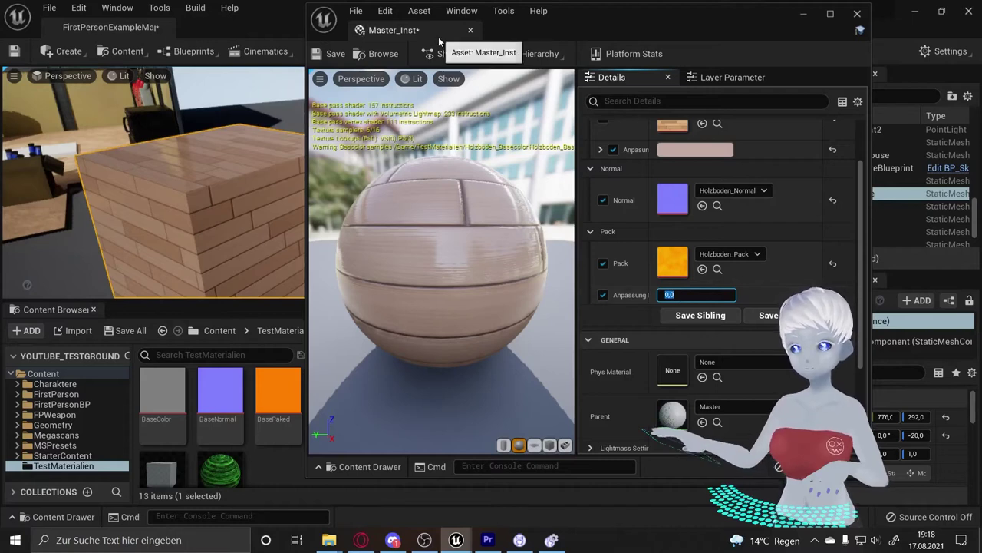
left_click(316, 61)
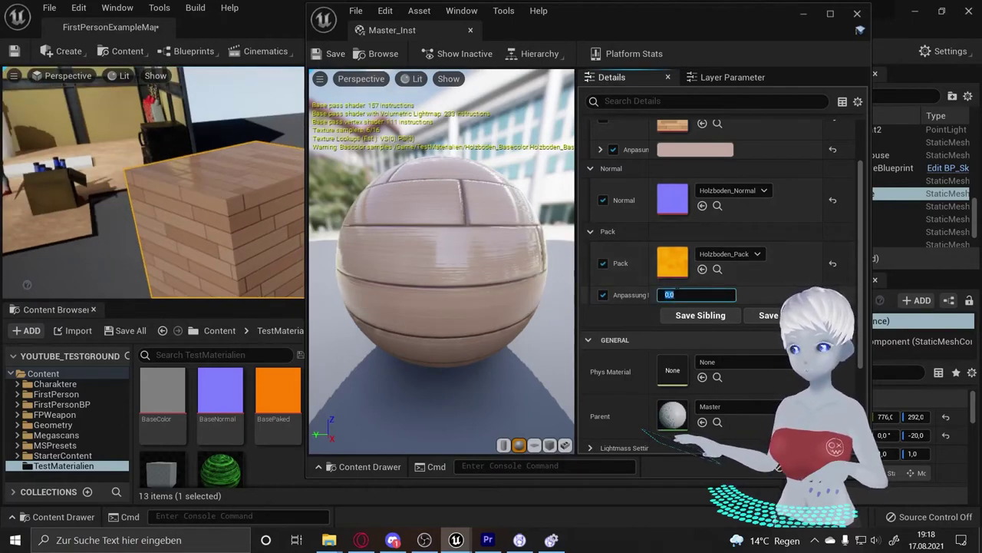
type("1")
key("Return")
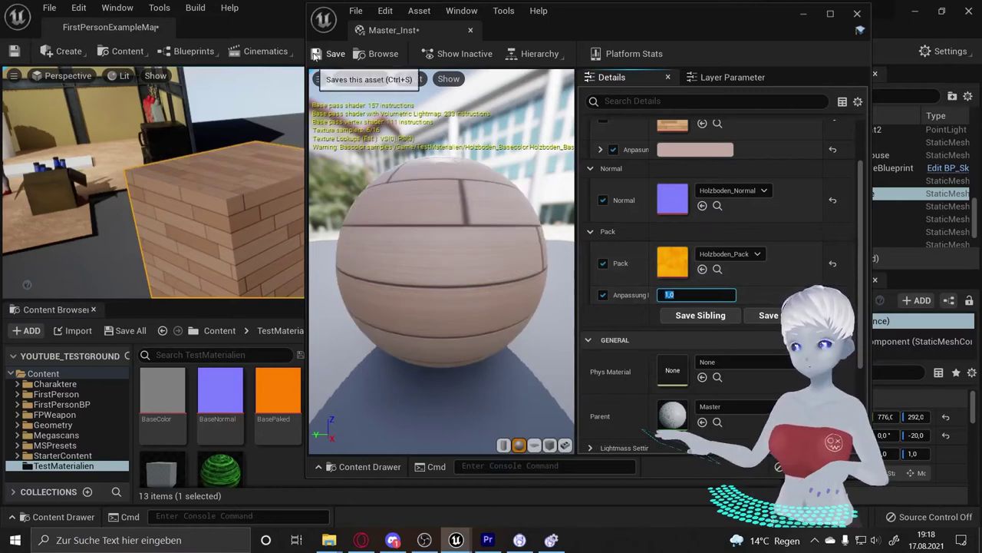
left_click(316, 54)
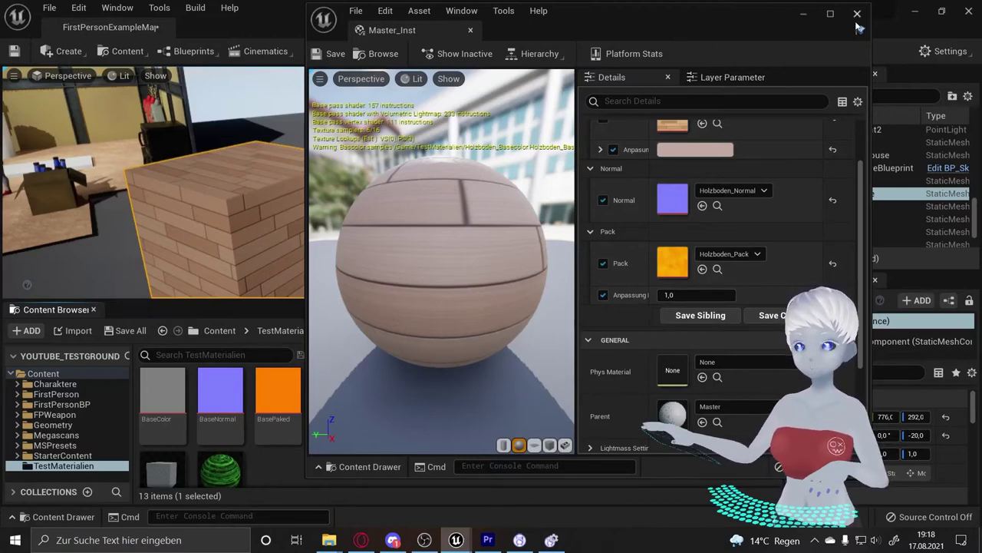
left_click(858, 14)
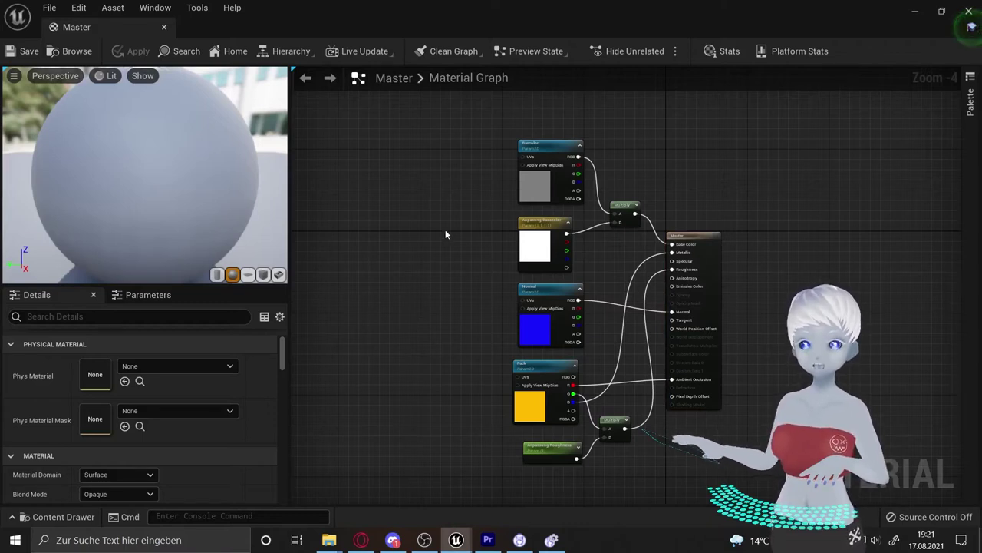
Pan the Master material graph to clear empty space for new nodes.
right_click_drag(443, 229, 442, 212)
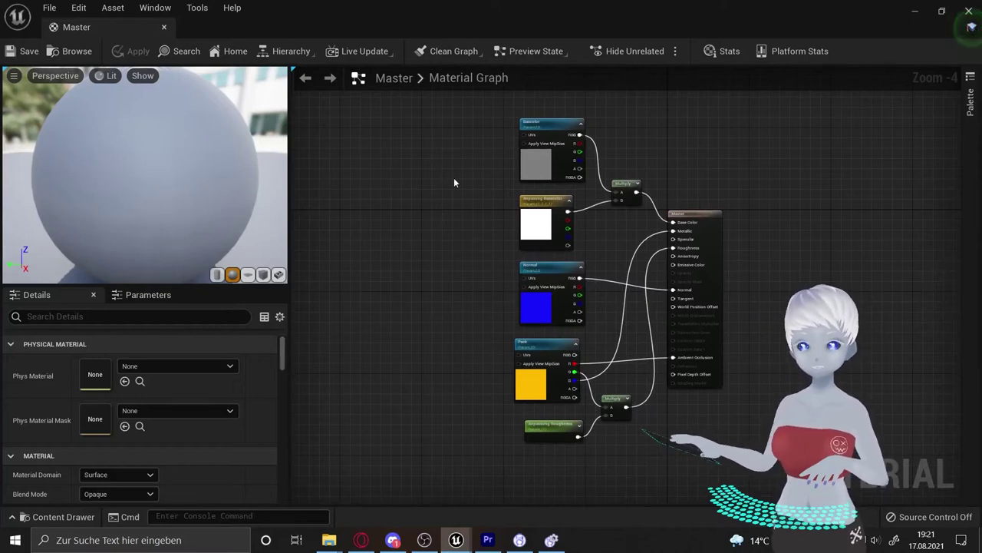
right_click_drag(473, 156, 470, 196)
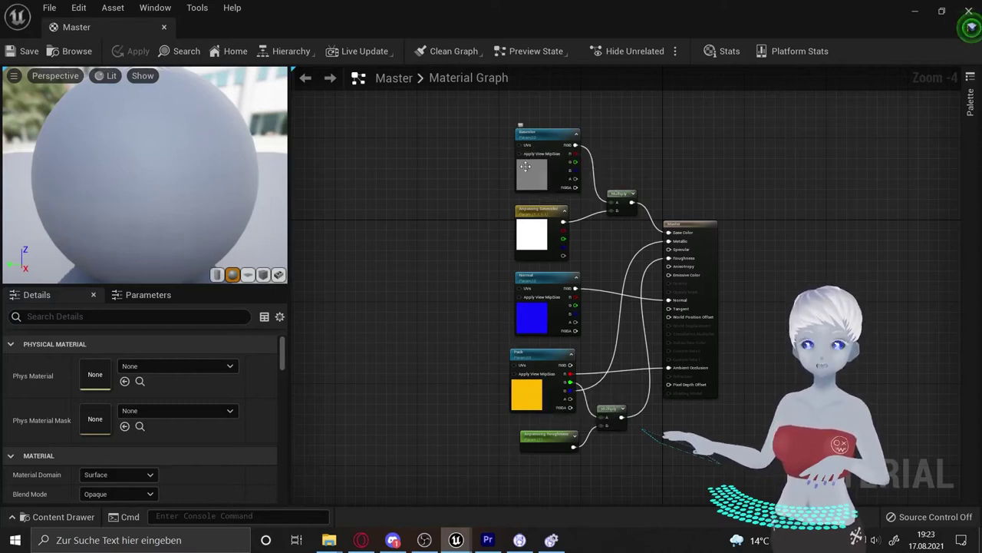
right_click_drag(453, 318, 467, 320)
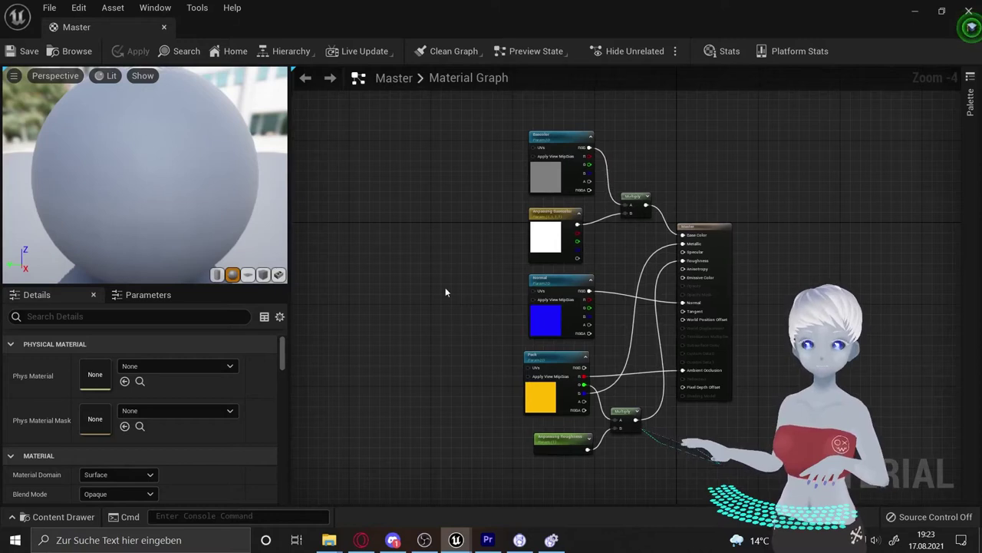
right_click_drag(439, 257, 438, 268)
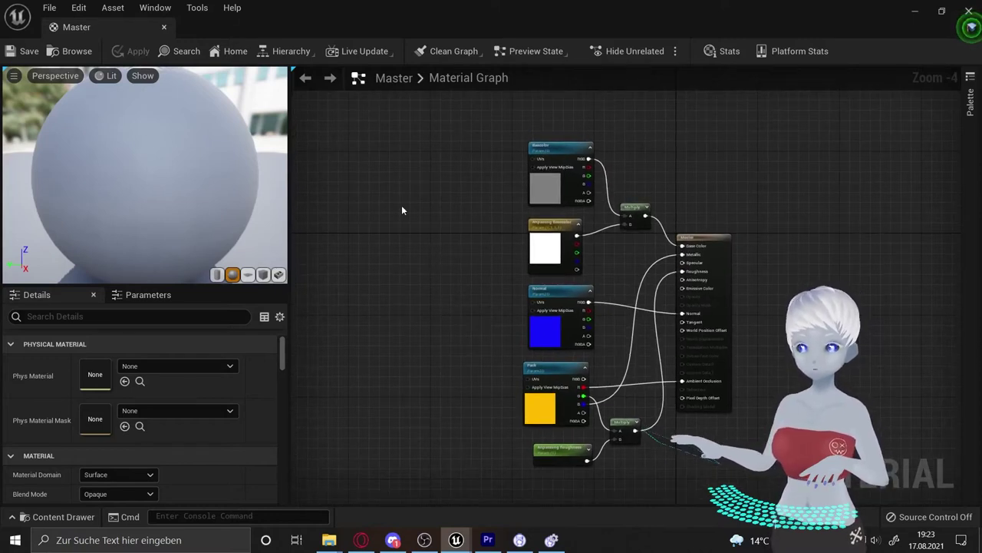
mouse_move(401, 206)
right_mouse_down()
mouse_move(413, 218)
mouse_move(413, 262)
right_mouse_up()
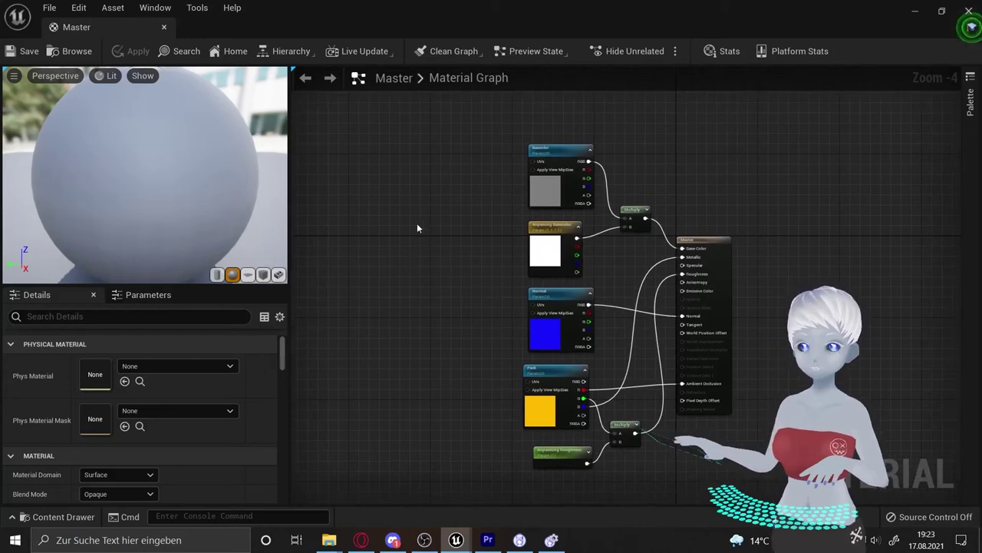
Add a TextureCoordinate node to the graph and place it up and left.
right_click(415, 196)
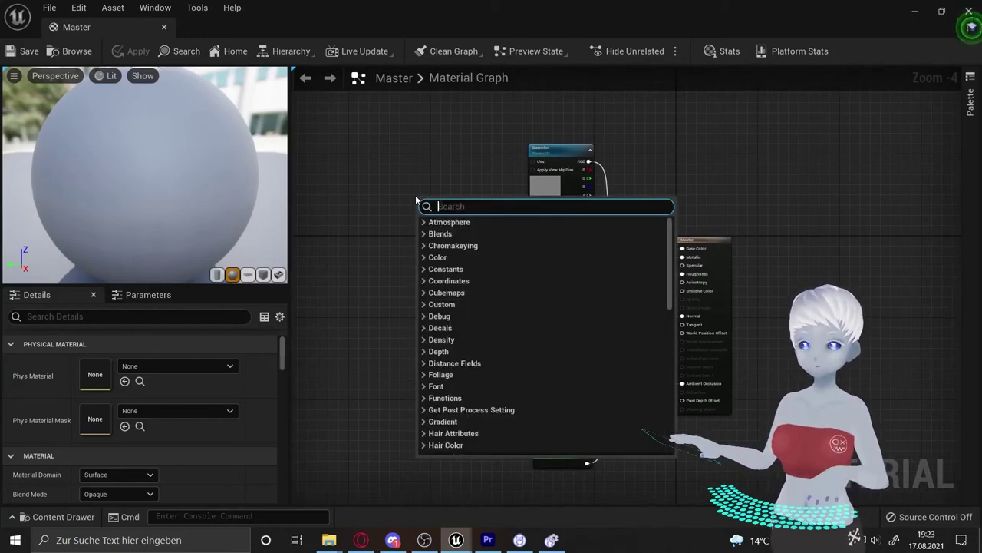
type("ex")
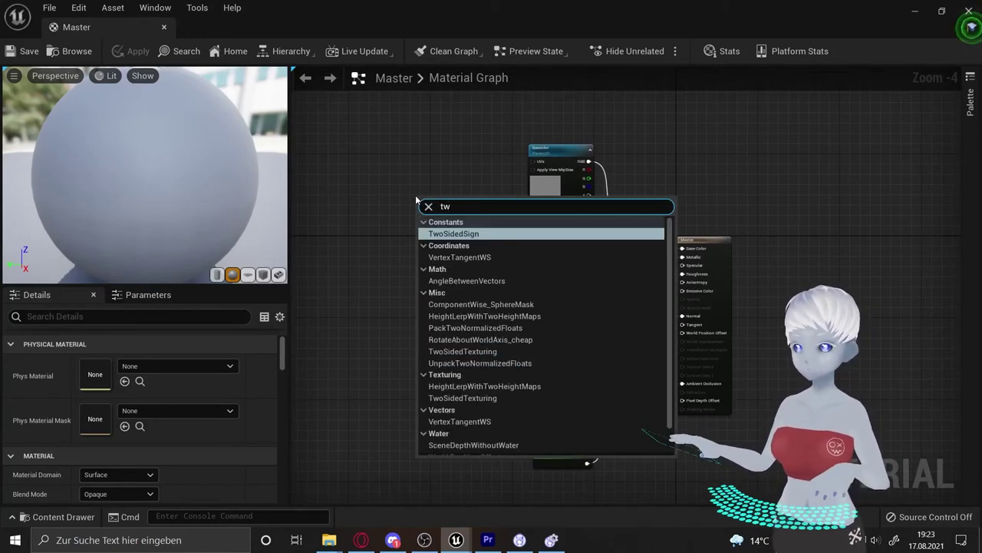
key("BackSpace")
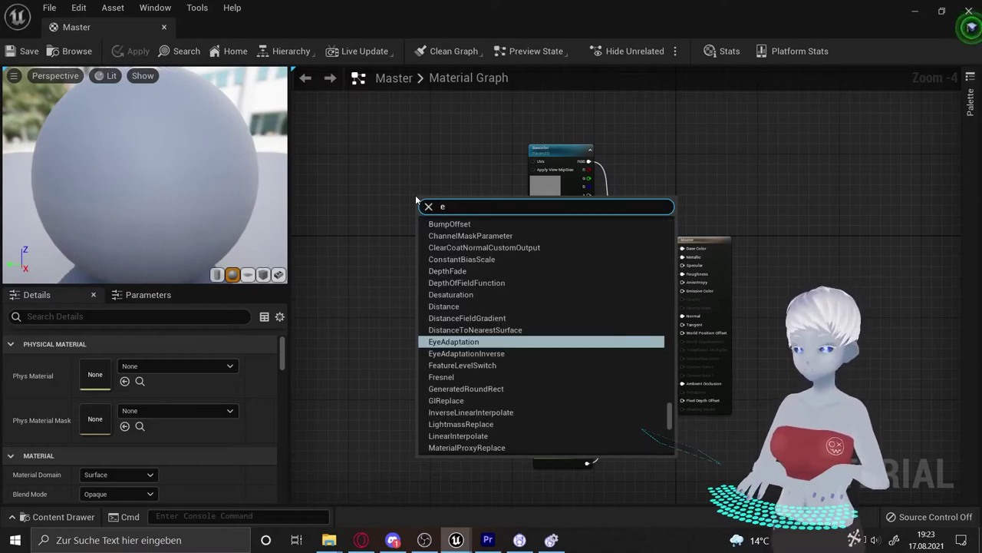
key("BackSpace")
type("te")
key("Return")
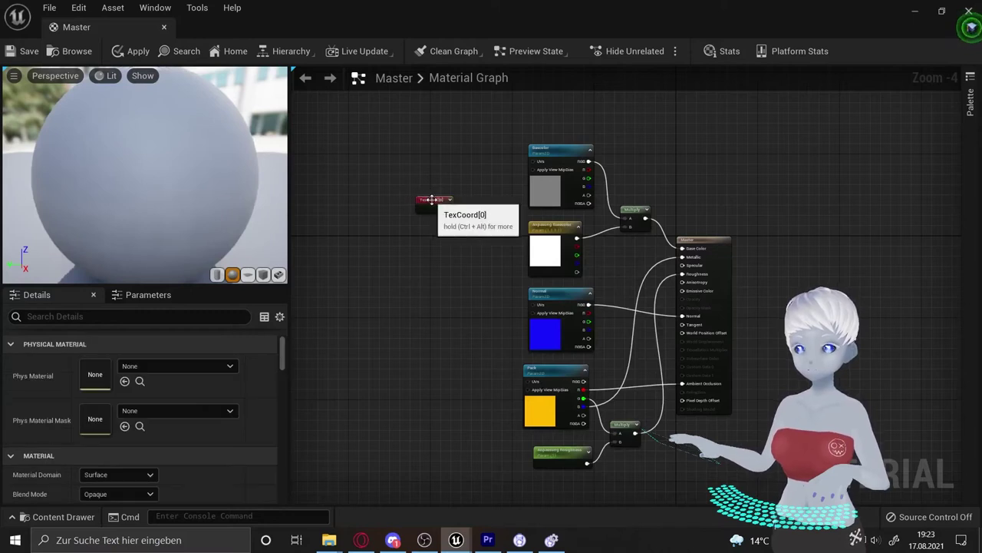
left_click_drag(422, 200, 393, 174)
Add Multiply and Constant nodes, wiring TexCoord to input A and the Constant to input B.
left_click(454, 226)
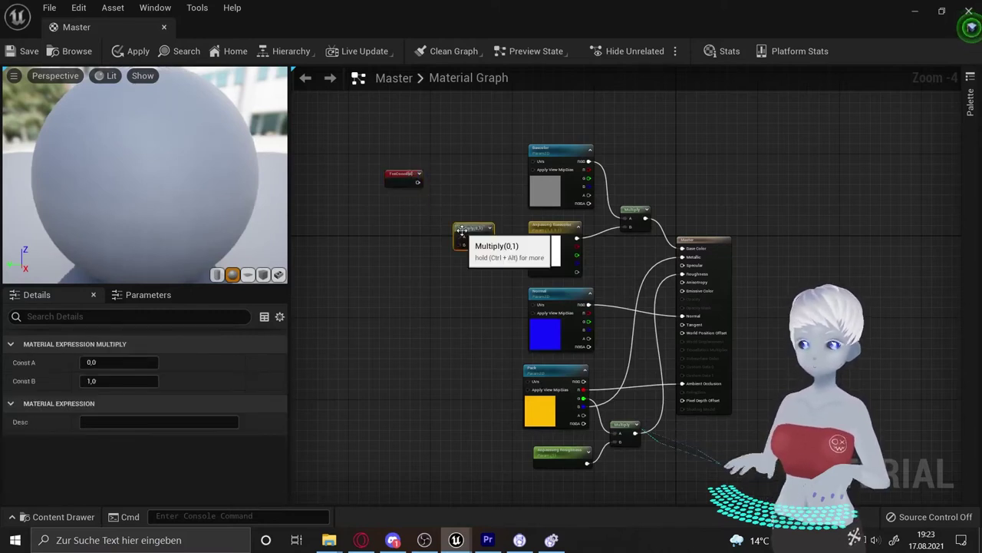
mouse_move(454, 227)
left_mouse_down()
mouse_move(451, 214)
mouse_move(456, 225)
left_mouse_up()
left_click(399, 251)
left_click_drag(418, 182, 452, 218)
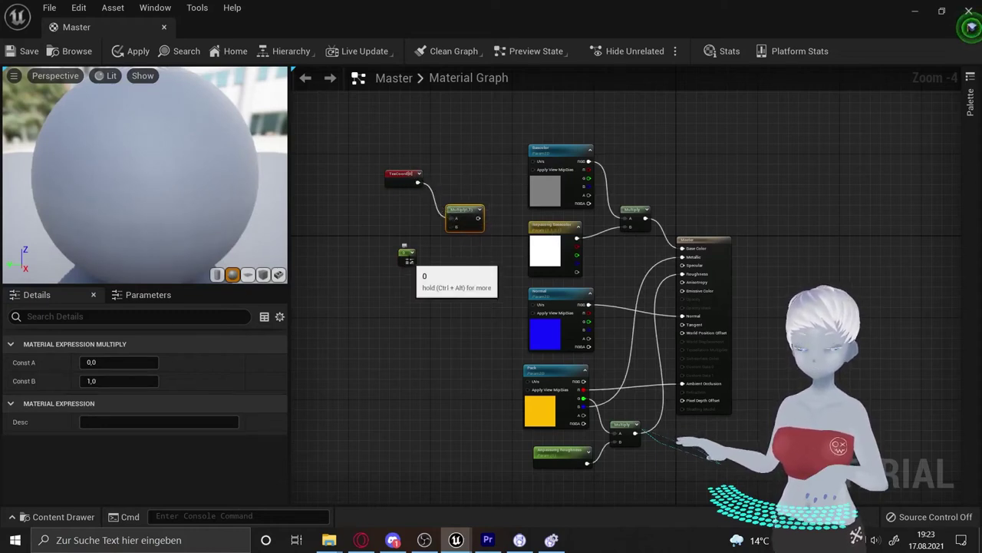
left_click_drag(411, 261, 542, 166)
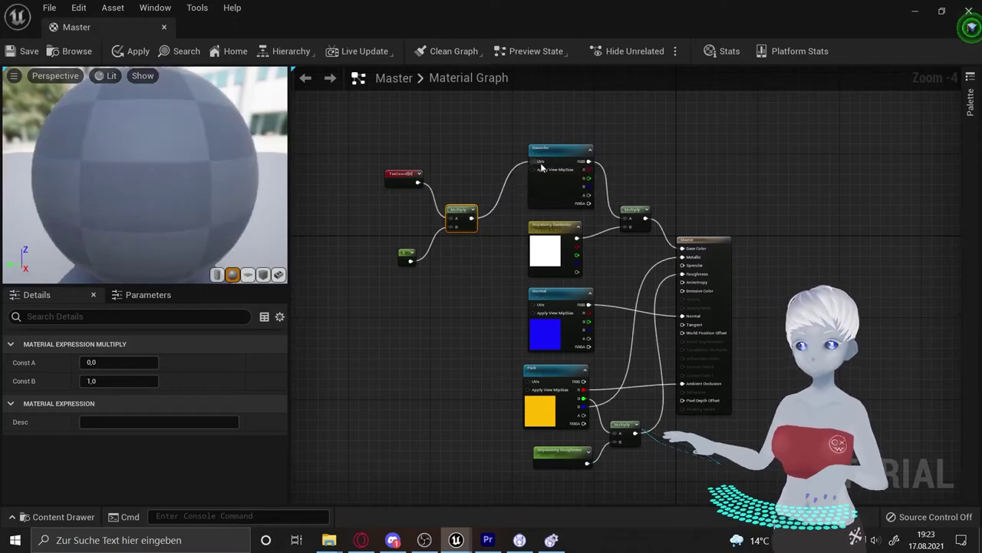
Feed the Multiply result into the Normal and Pack textures' UVs and tidy the nodes.
left_click_drag(477, 221, 537, 306)
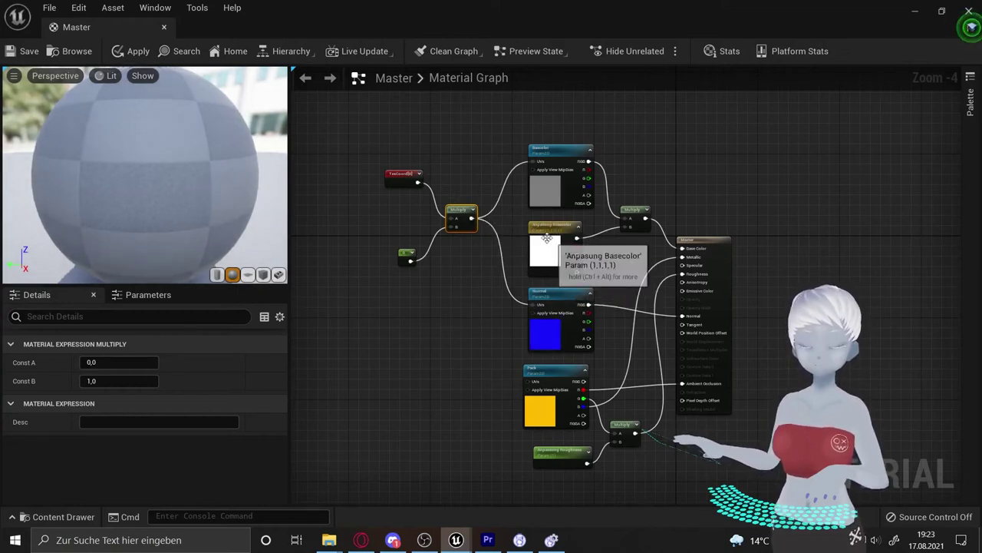
left_click_drag(472, 218, 531, 382)
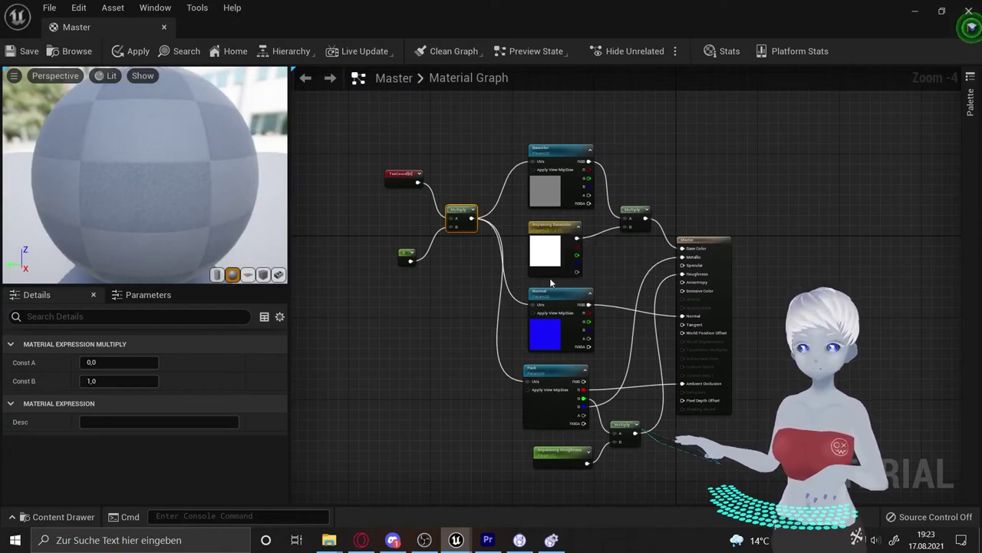
left_click_drag(460, 212, 466, 202)
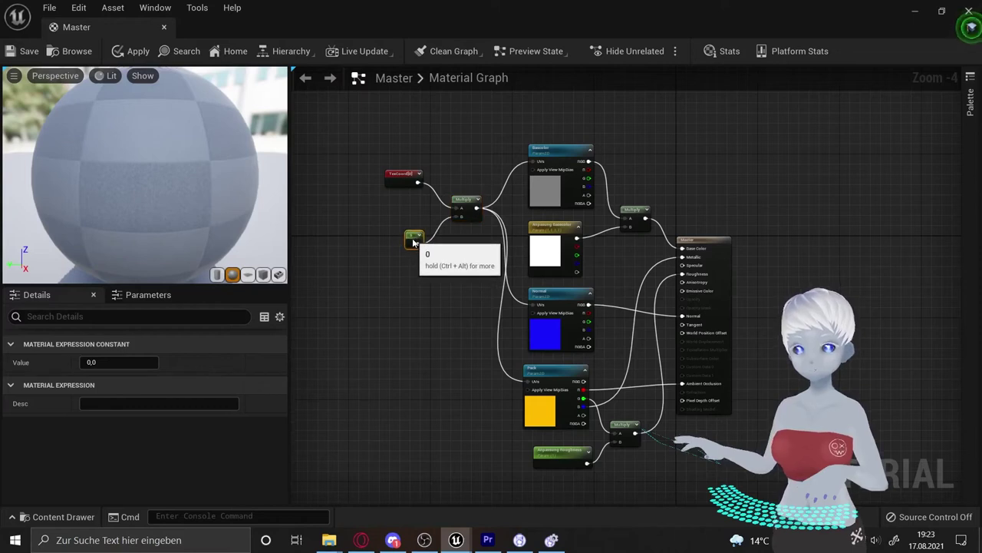
left_click_drag(407, 255, 415, 241)
Set the UV constant's value to 1.
left_click_drag(82, 362, 103, 368)
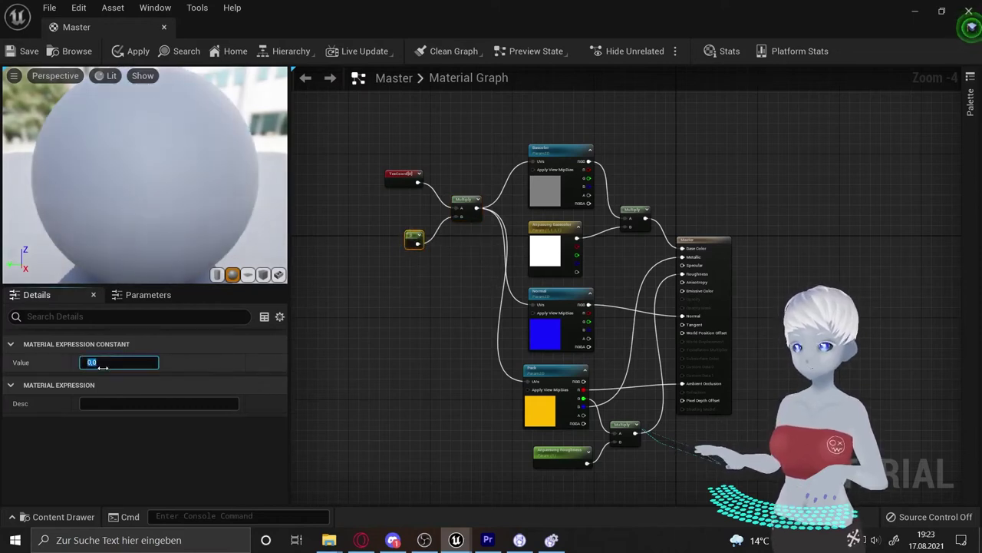
type("1")
scroll(395, 219, "up", 2)
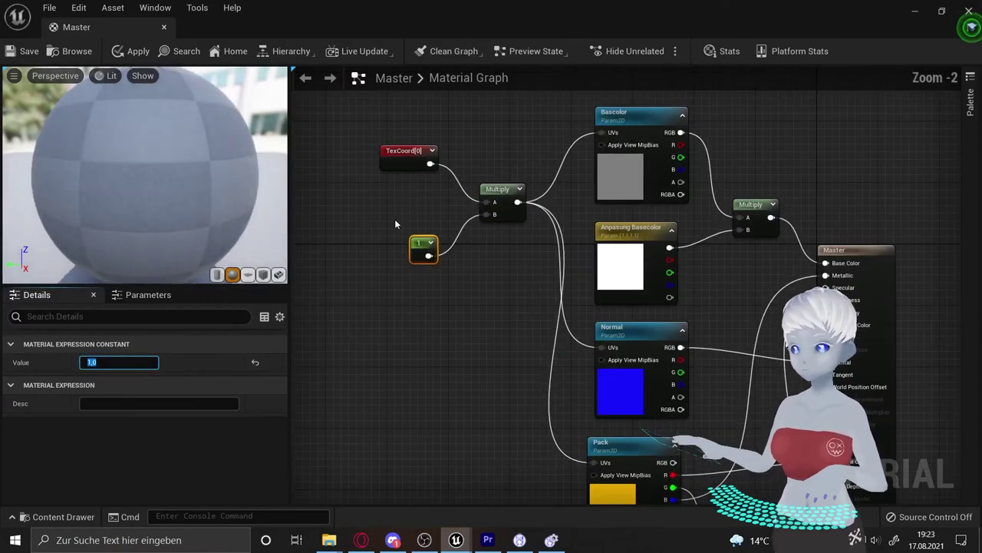
left_click(394, 219)
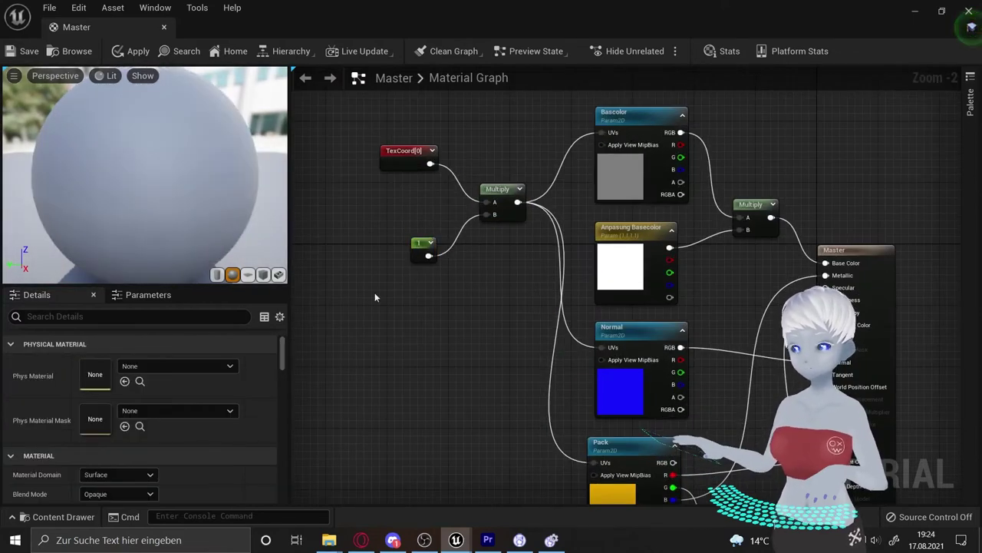
Convert the constant into scalar parameter Tileble, save Master, and return to the level editor.
left_click(422, 252)
right_click(420, 250)
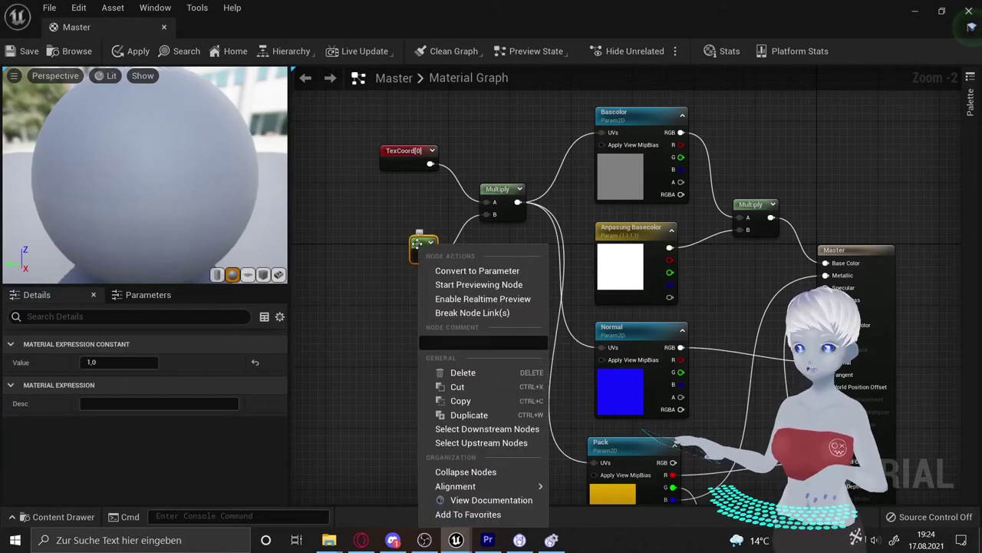
left_click(488, 271)
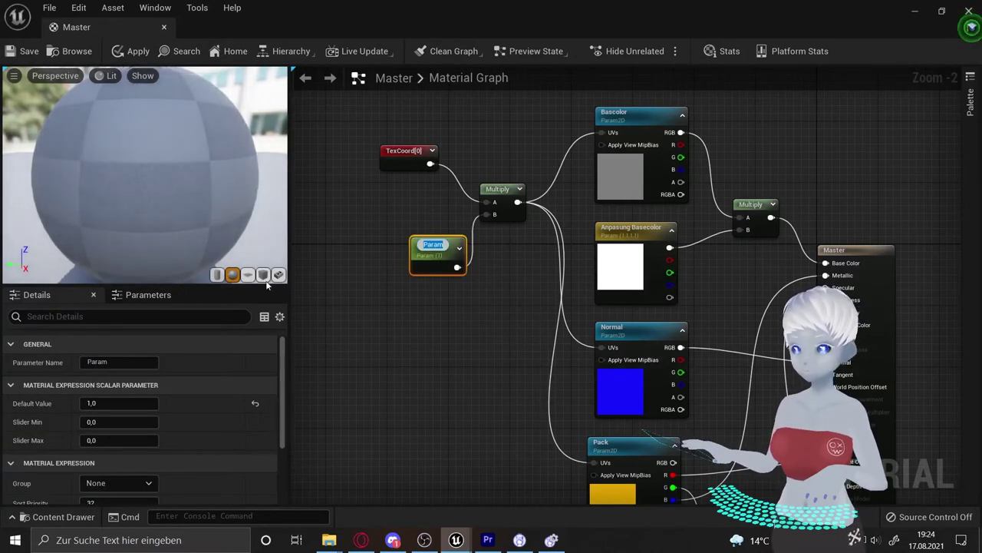
type("Til")
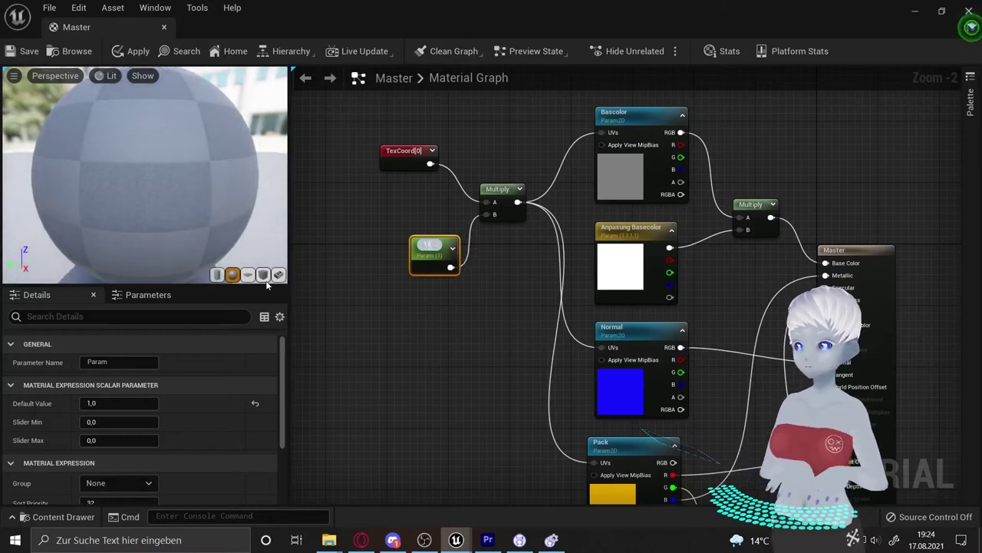
type("ing")
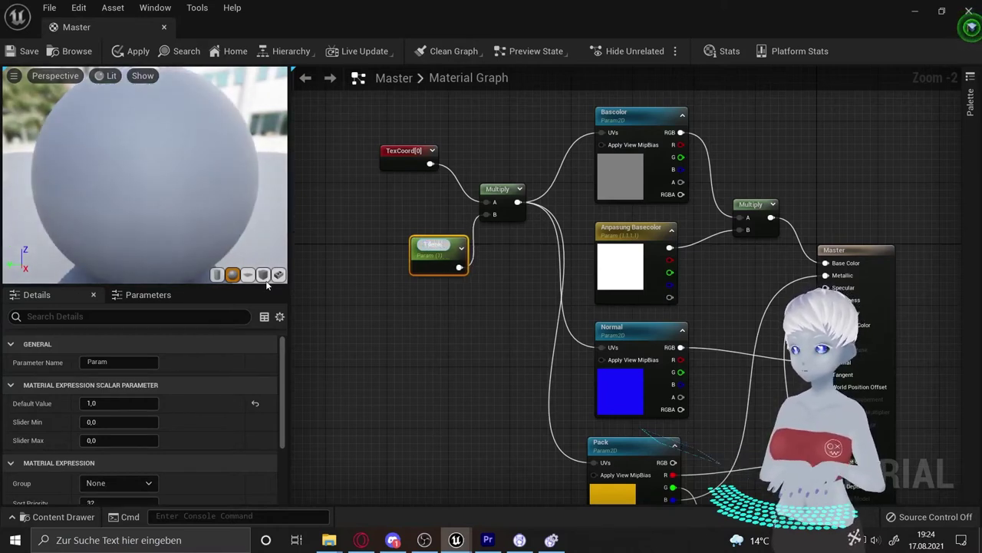
key("BackSpace")
key("BackSpace")
key("BackSpace")
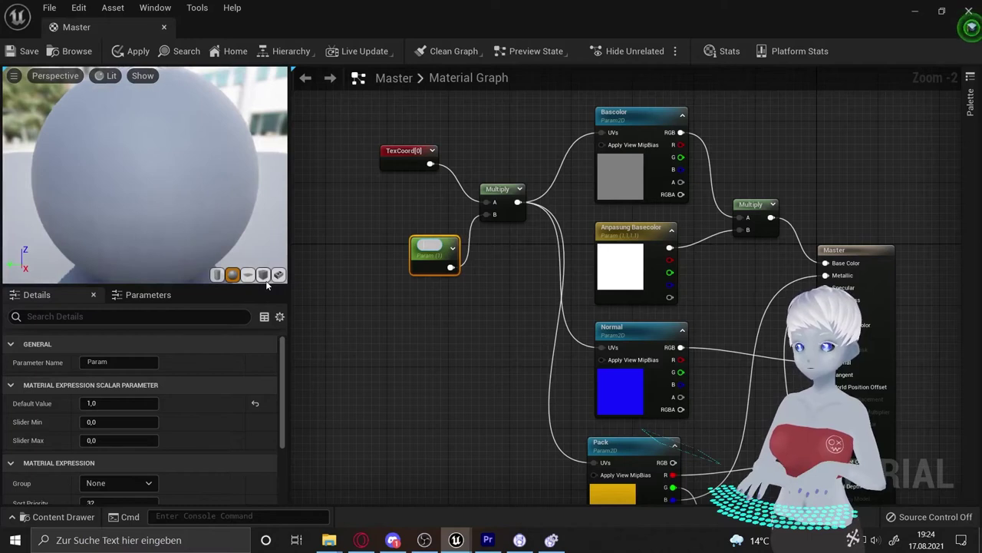
type("Ting")
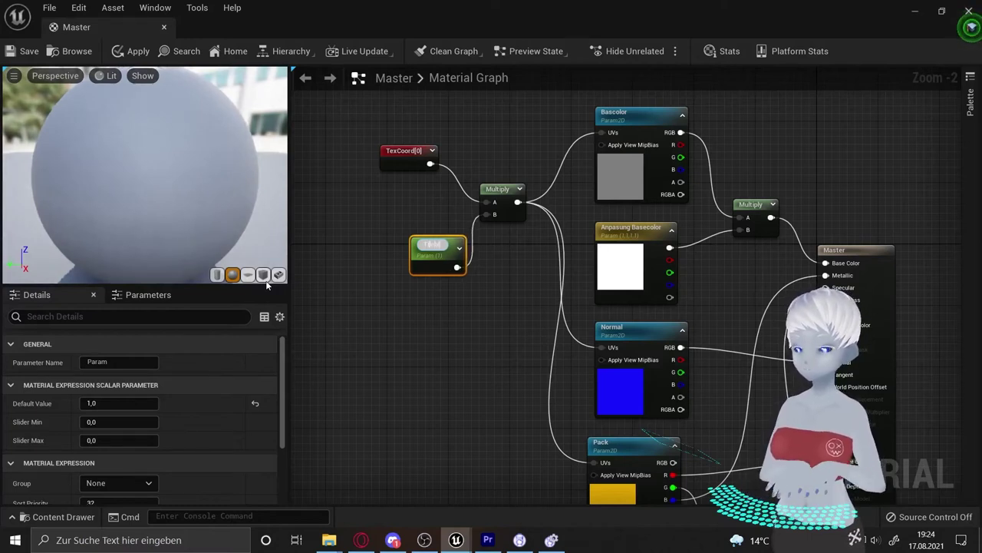
type("eble")
key("Return")
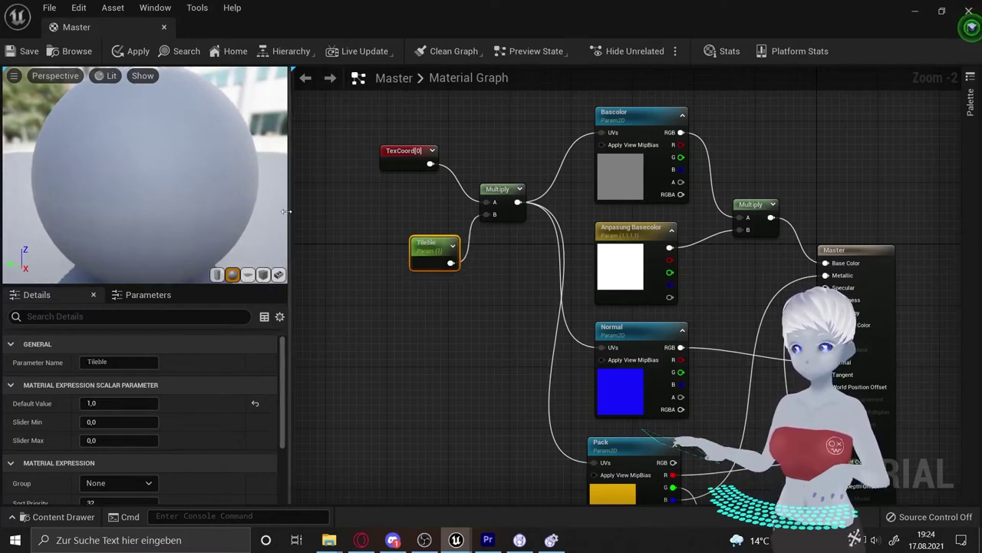
left_click(29, 51)
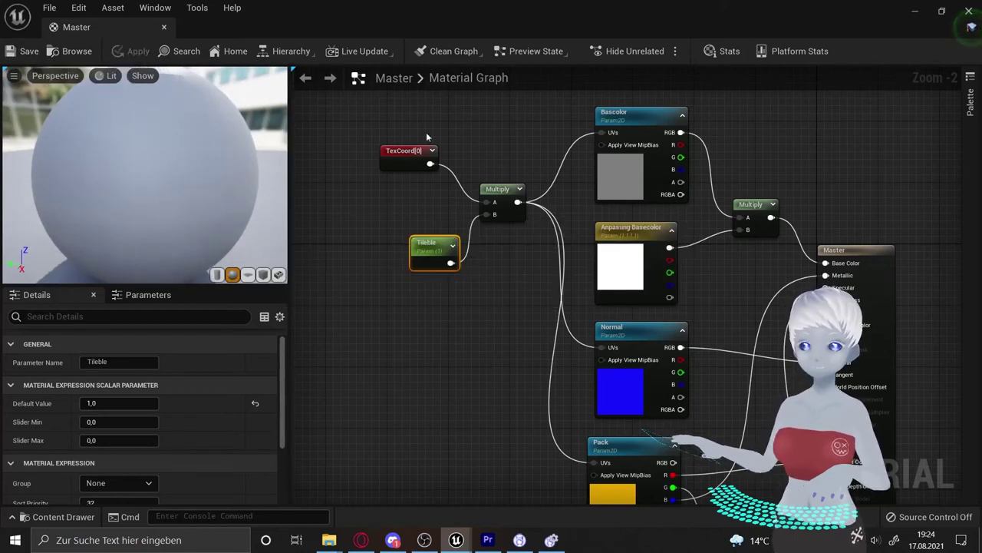
left_click(913, 14)
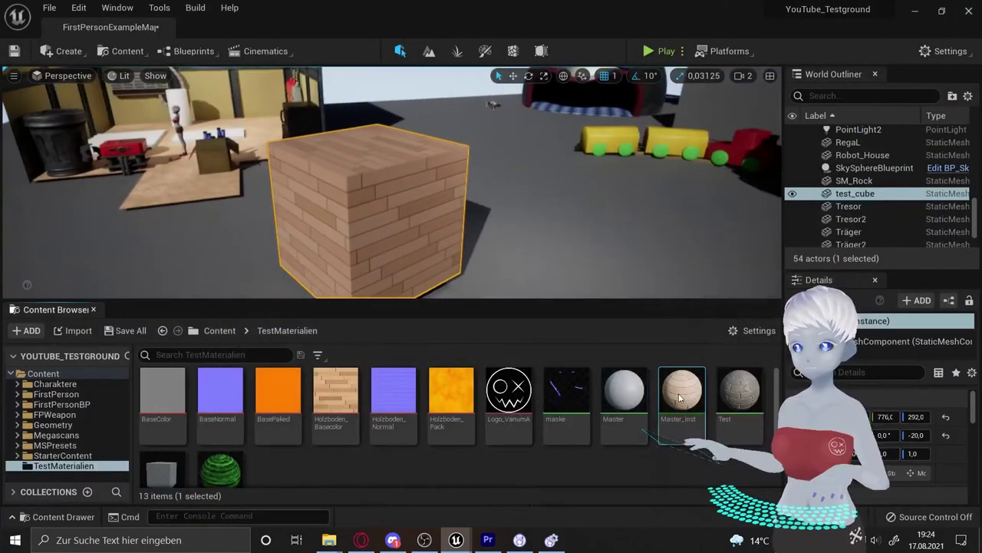
Open Master_Inst and override Tileble, lowering it to about -0.89 to enlarge the planks.
double_click(679, 392)
left_click_drag(556, 35, 713, 36)
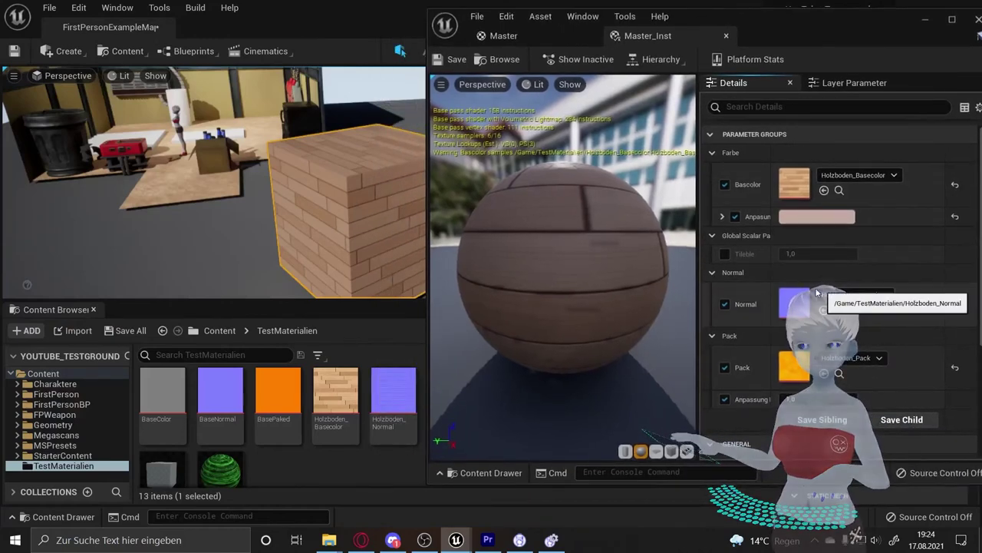
left_click(724, 254)
left_click_drag(790, 254, 874, 254)
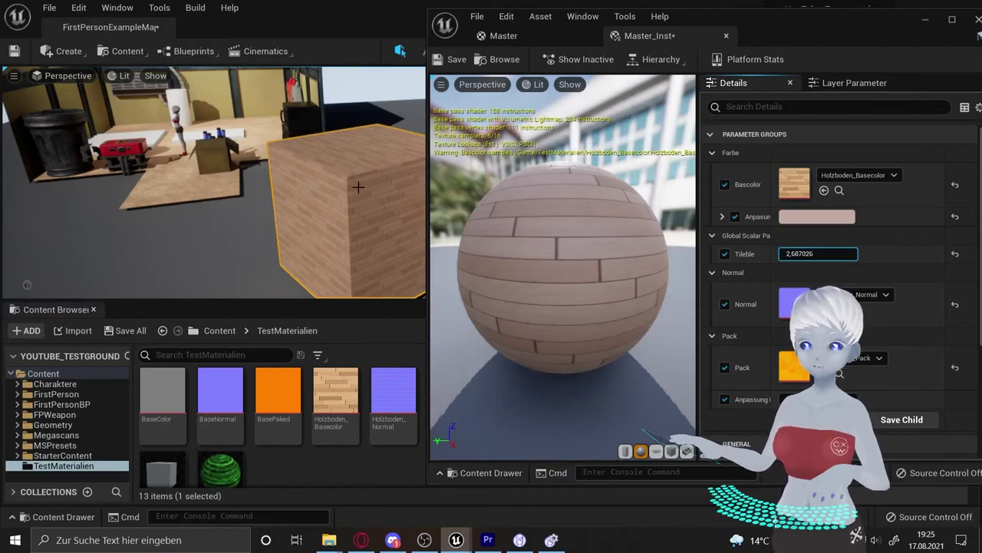
left_click_drag(811, 252, 726, 253)
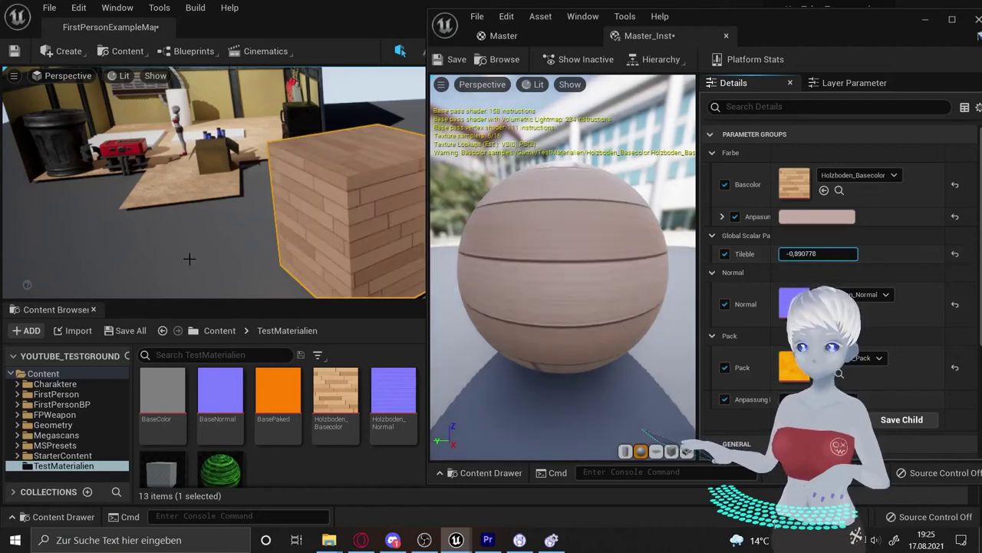
Frame the wooden cube in the level view and save Master_Inst.
key("f")
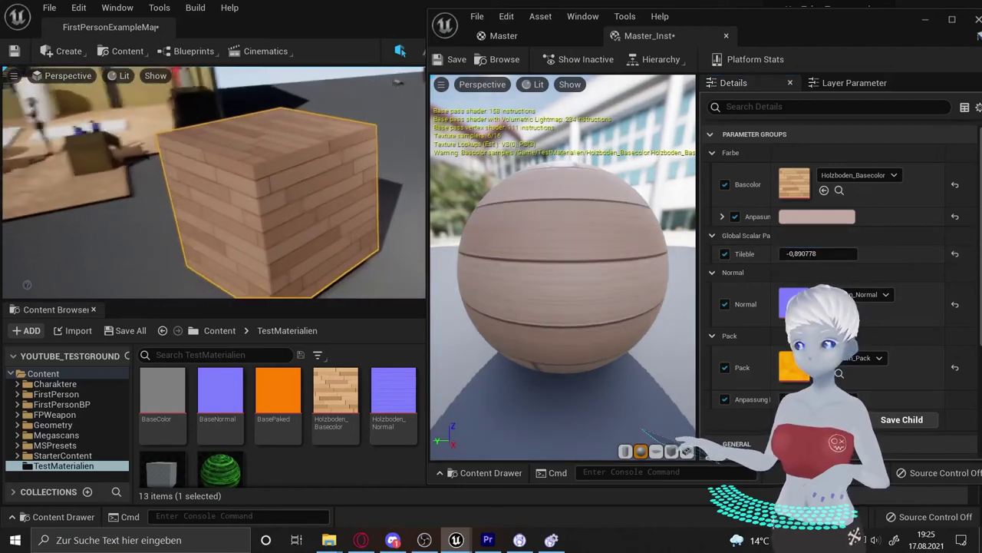
left_click_drag(348, 170, 347, 224, "alt")
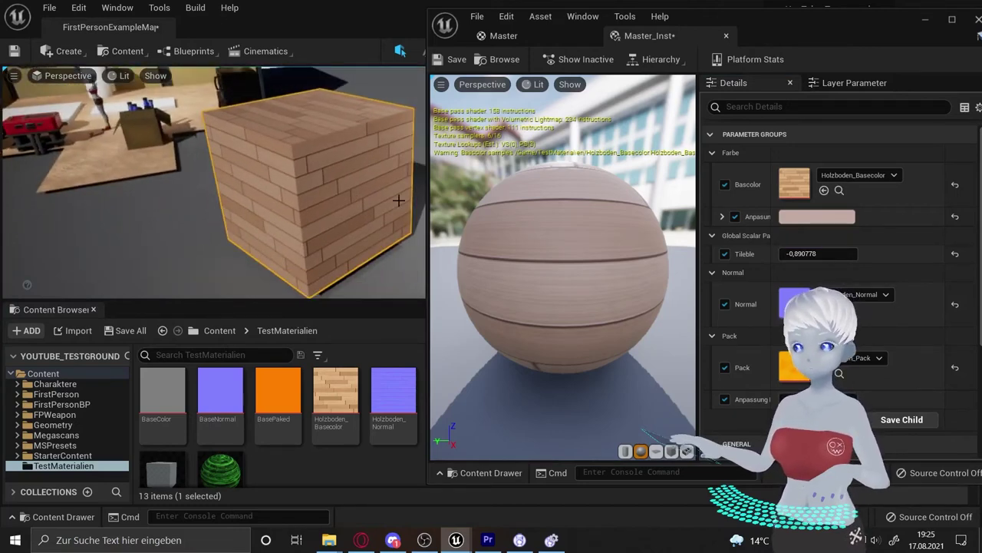
mouse_move(348, 224)
left_mouse_down("alt")
mouse_move(330, 176)
mouse_move(307, 178)
left_mouse_up("alt")
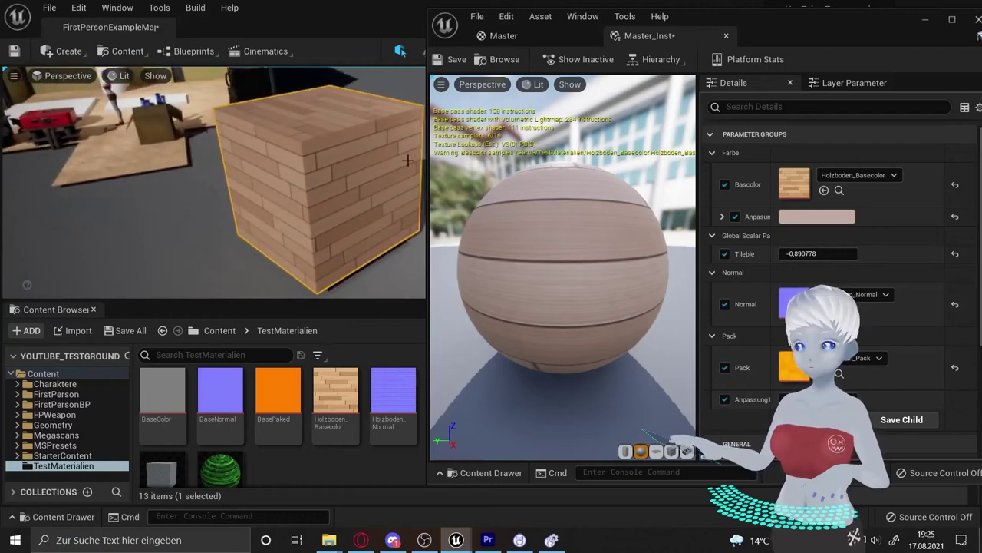
left_click(456, 60)
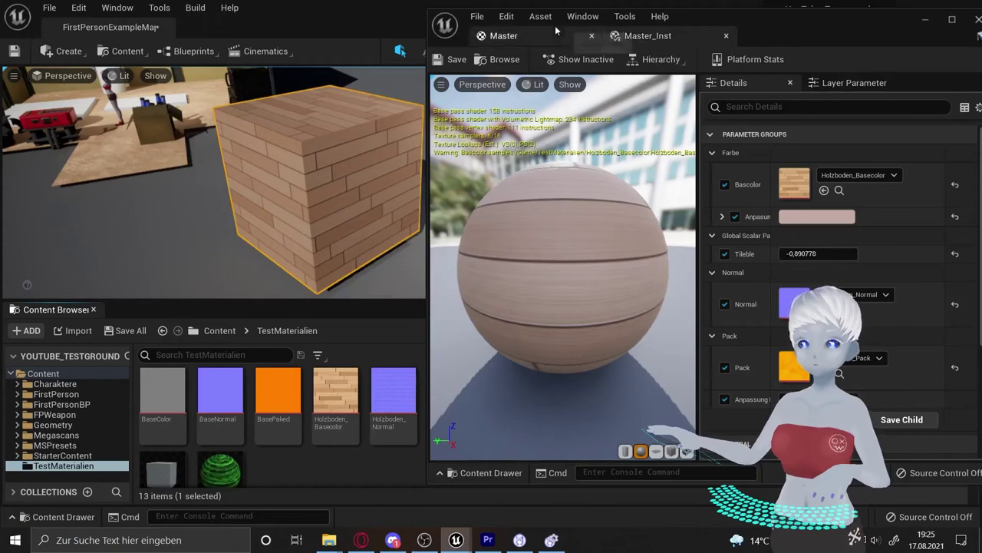
Create material instance Master_Inst1 from Master, apply it to the cube, and open it.
left_click(925, 21)
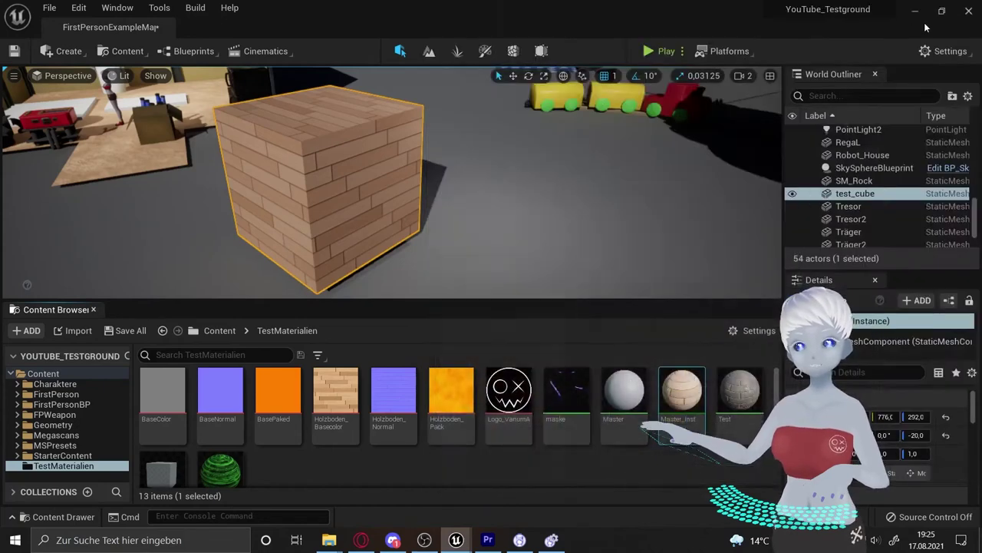
right_click(624, 401)
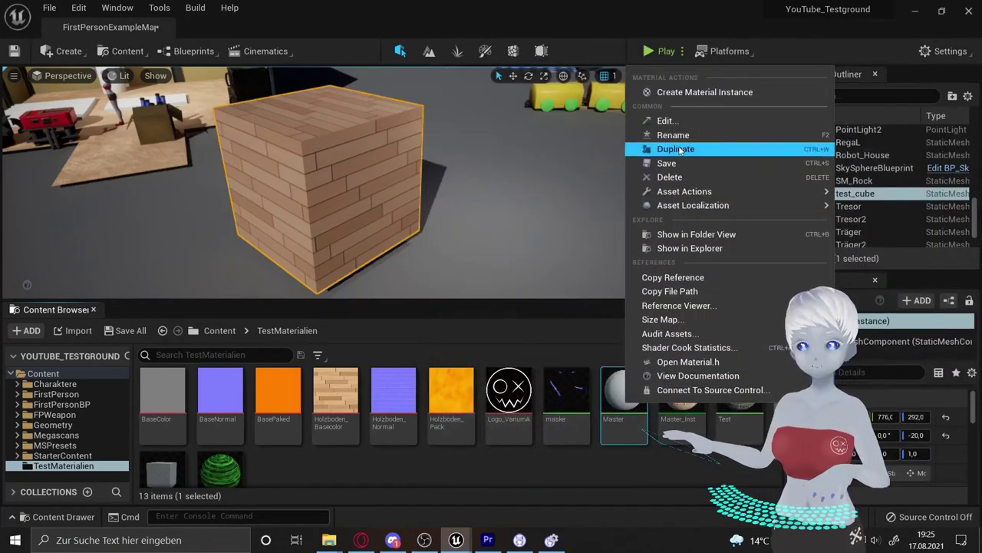
left_click(709, 92)
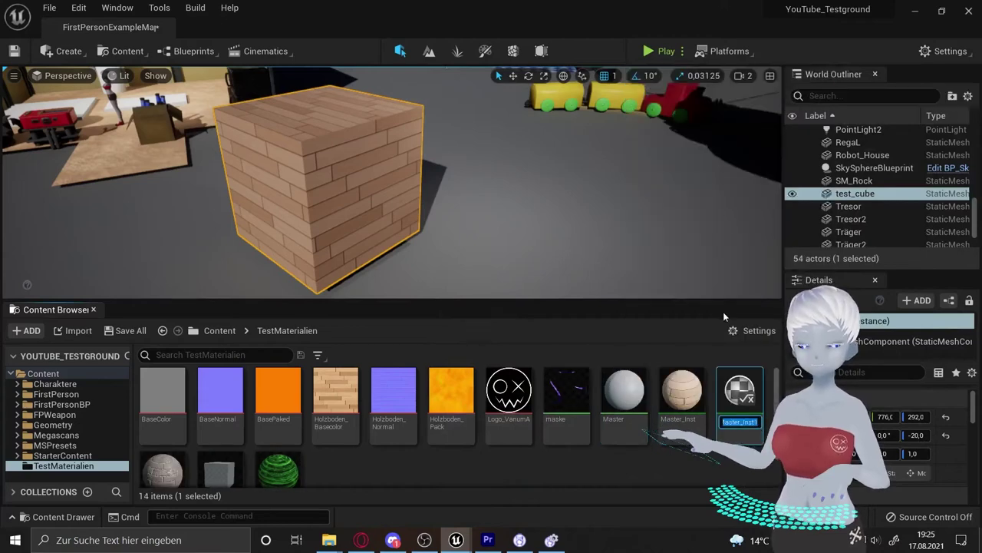
key("Return")
left_click_drag(739, 391, 401, 181)
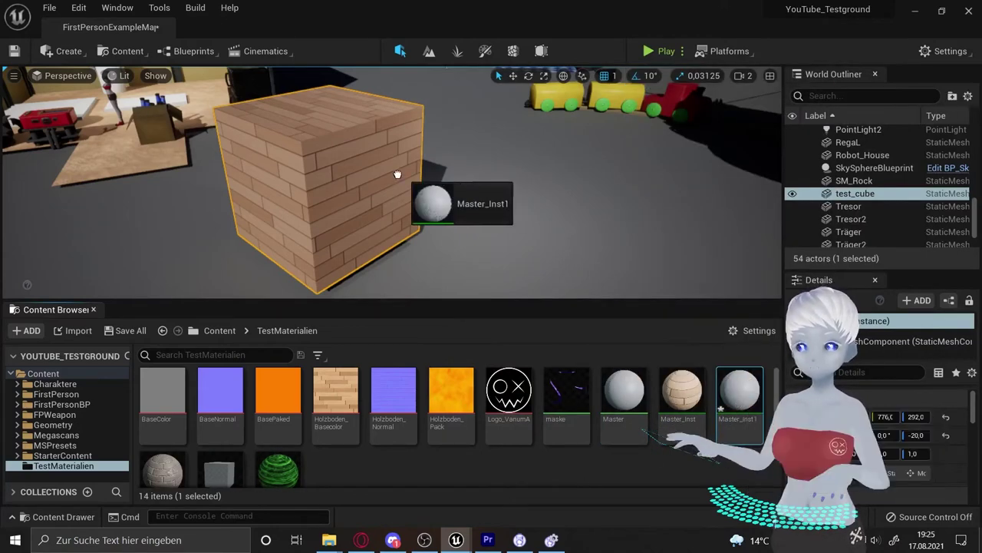
double_click(739, 391)
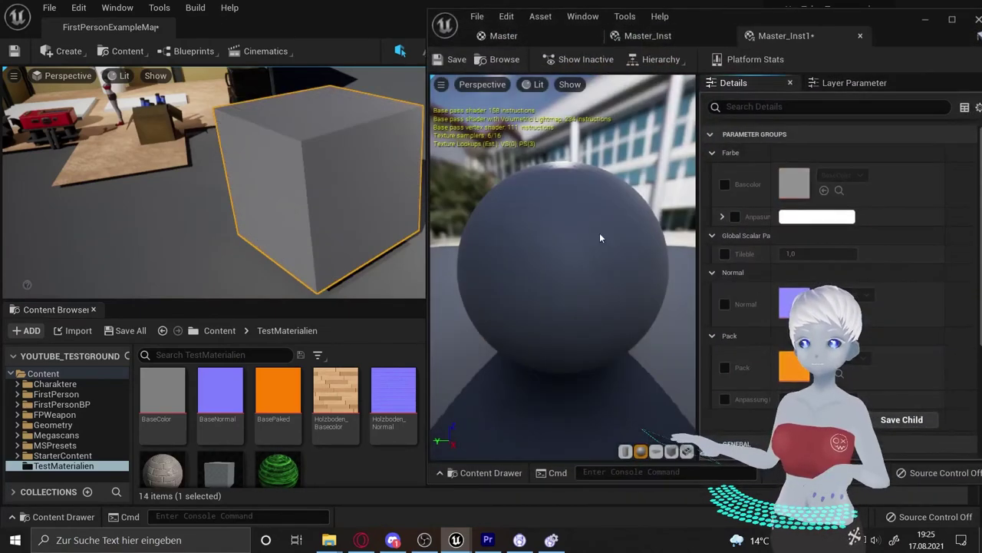
Enable overrides for all six Master_Inst1 parameters, from Bascolor to Anpassung Roughness.
left_click(724, 368)
left_click(725, 399)
left_click(725, 304)
left_click(724, 253)
left_click(735, 217)
left_click(724, 185)
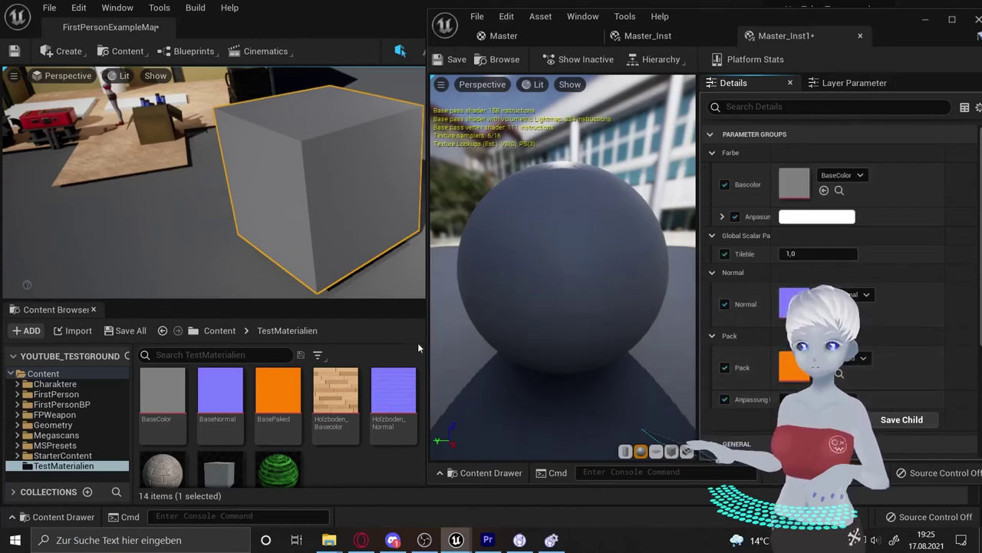
left_click_drag(424, 273, 356, 273)
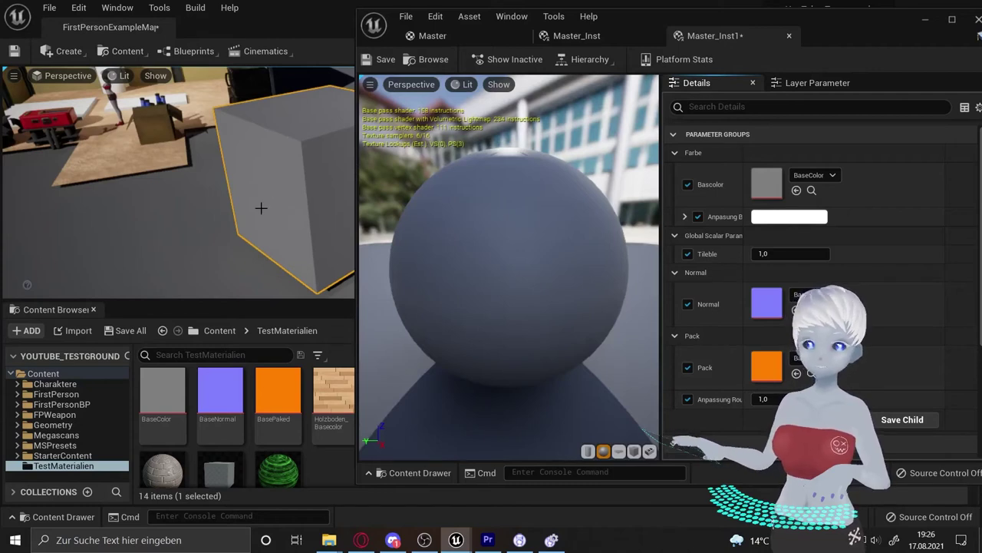
Orbit the level view around the grey cube and bring up the content drawer.
right_click_drag(261, 207, 276, 215)
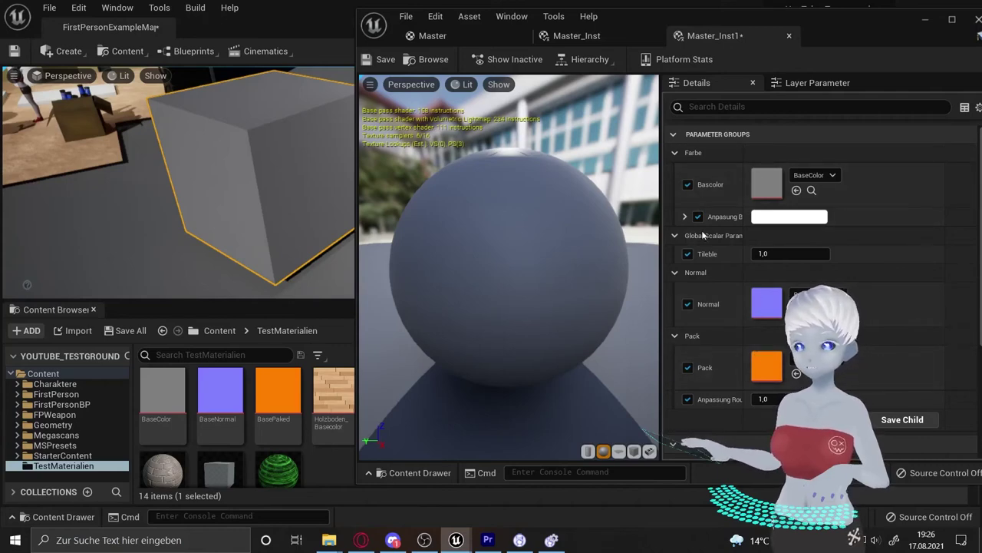
right_click_drag(230, 192, 246, 196)
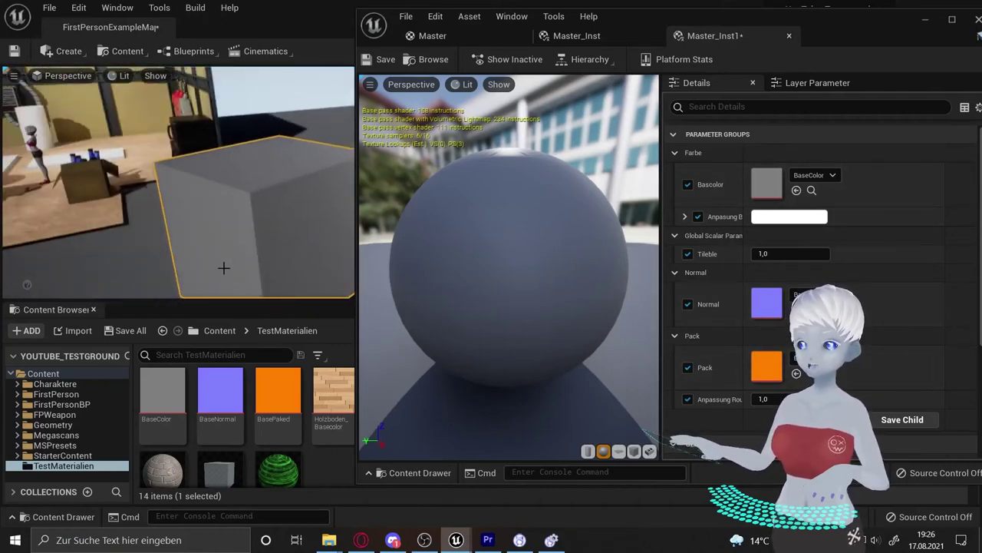
right_click_drag(285, 247, 249, 233)
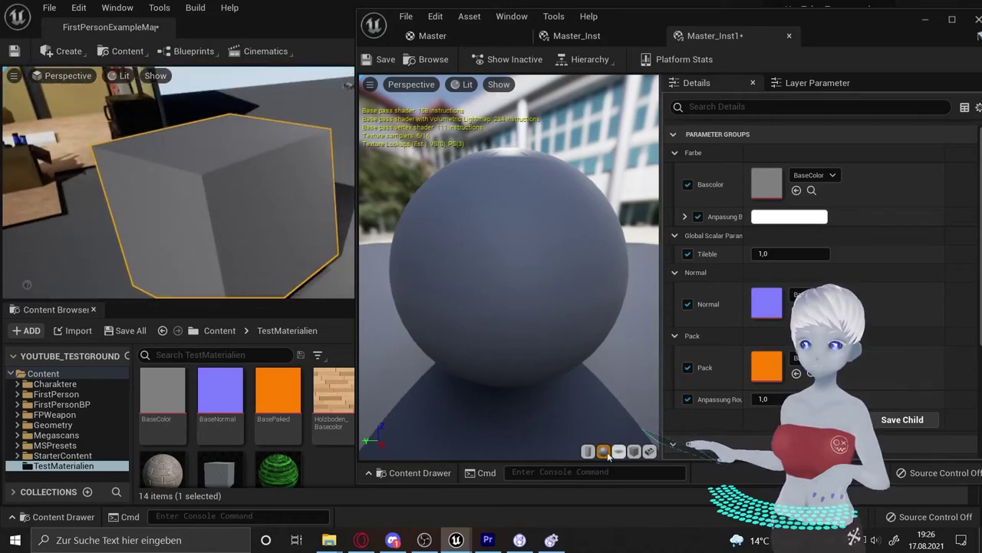
left_click(399, 472)
scroll(557, 407, "down", 2)
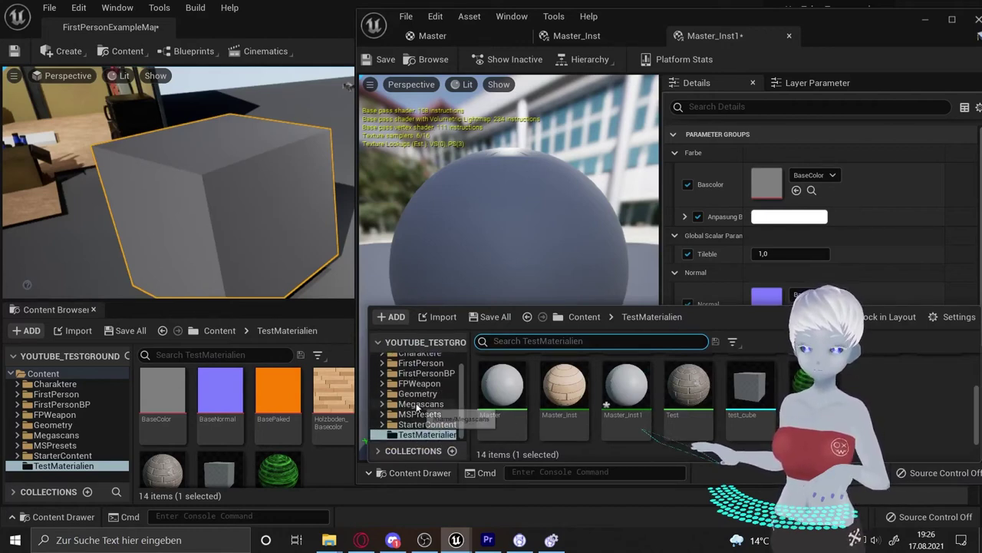
Browse to StarterContent > Textures and widen the instance editor across the screen.
left_click(383, 425)
scroll(410, 433, "down", 3)
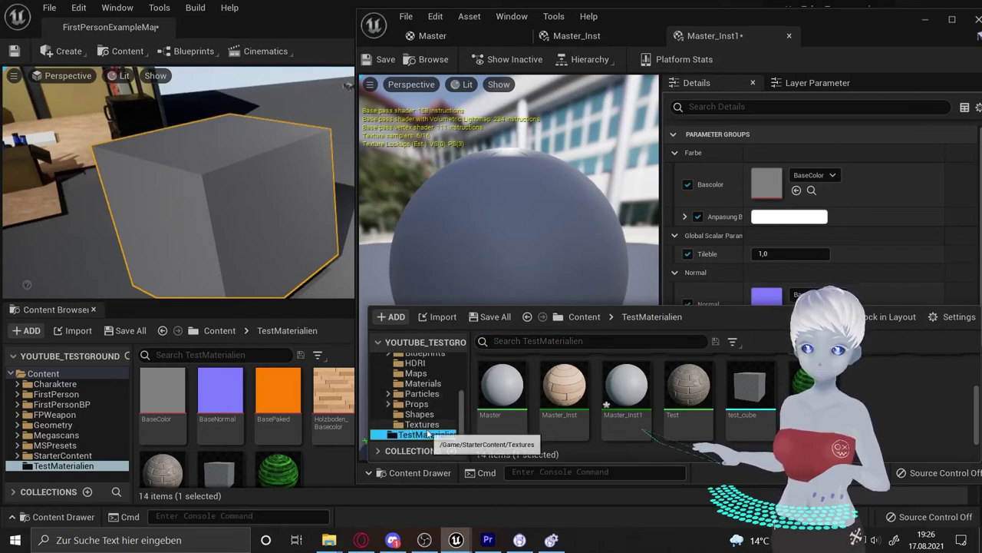
left_click(421, 424)
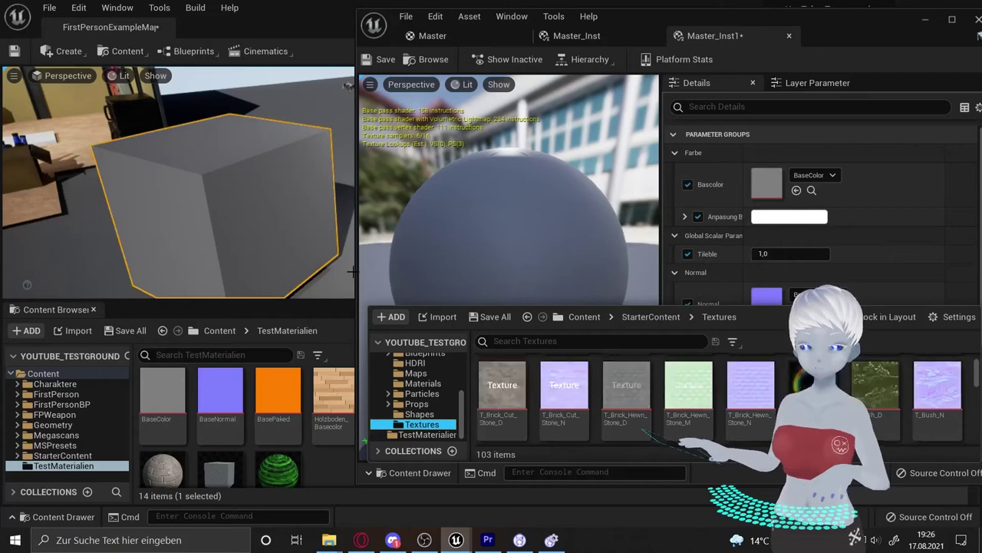
left_click_drag(358, 273, 41, 274)
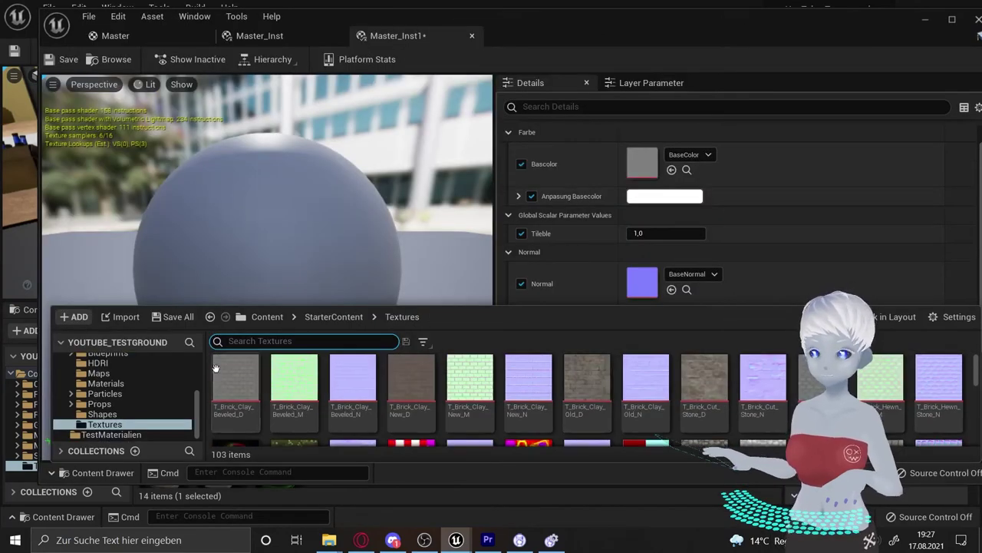
Assign T_Brick_Clay_Beveled_D to Bascolor and T_Brick_Clay_Beveled_N to Normal, checking the brick preview.
left_click_drag(245, 379, 642, 163)
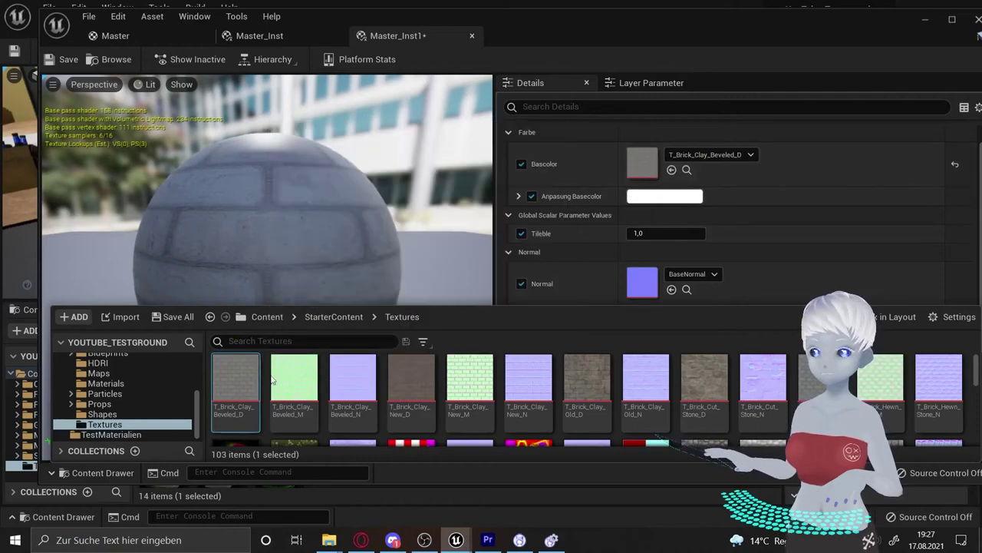
left_click_drag(353, 377, 642, 283)
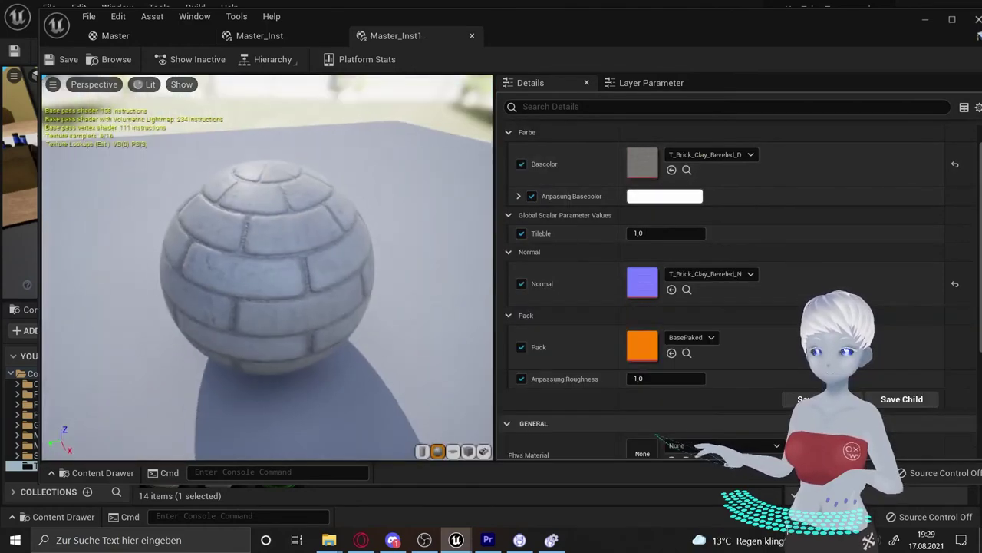
left_click_drag(268, 322, 269, 361)
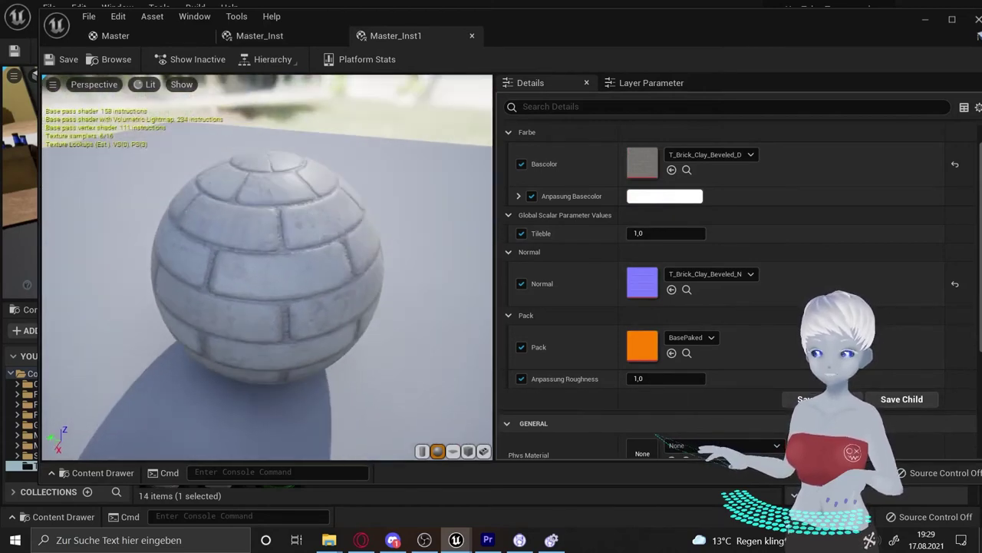
left_click_drag(269, 360, 269, 322)
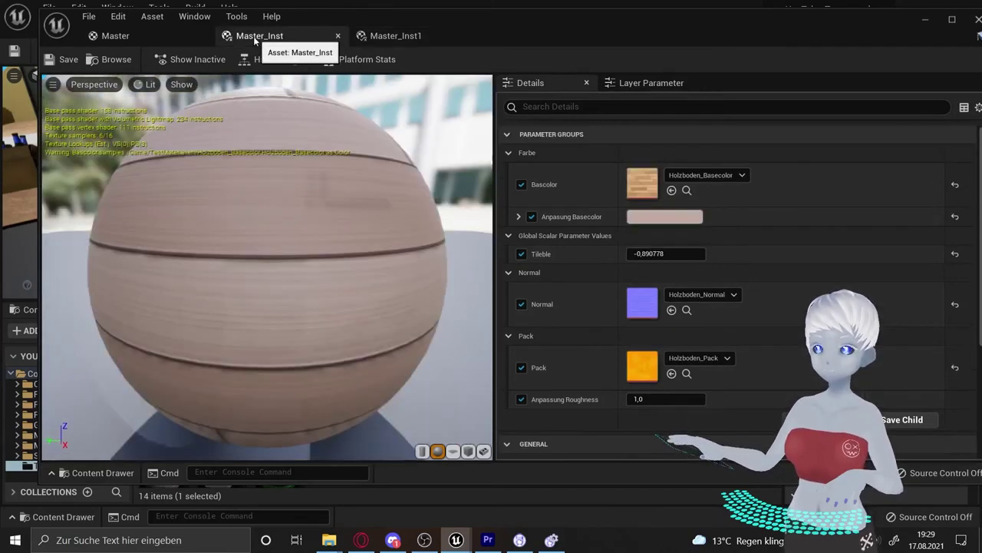
In the Master graph, reposition the Pack node and place Bascolor between Normal and Pack.
left_click(122, 36)
right_click_drag(475, 287, 479, 270)
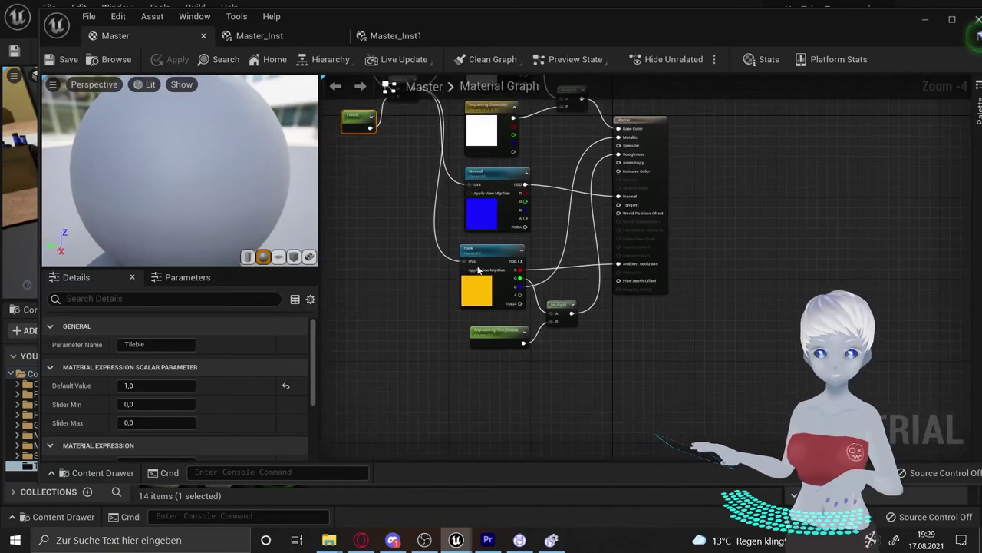
right_click_drag(442, 322, 444, 337)
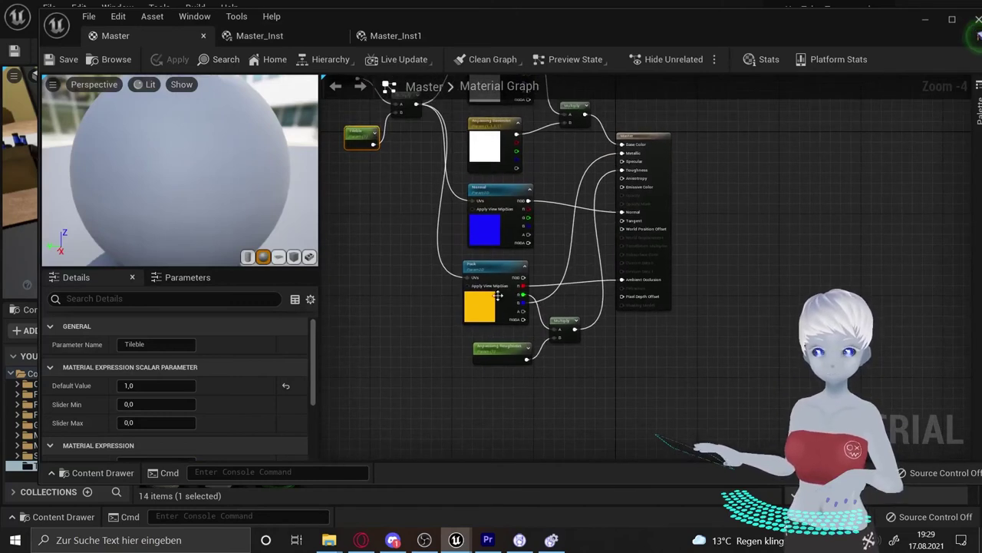
mouse_move(449, 366)
left_mouse_down()
mouse_move(526, 285)
mouse_move(497, 376)
left_mouse_up()
left_click(475, 370)
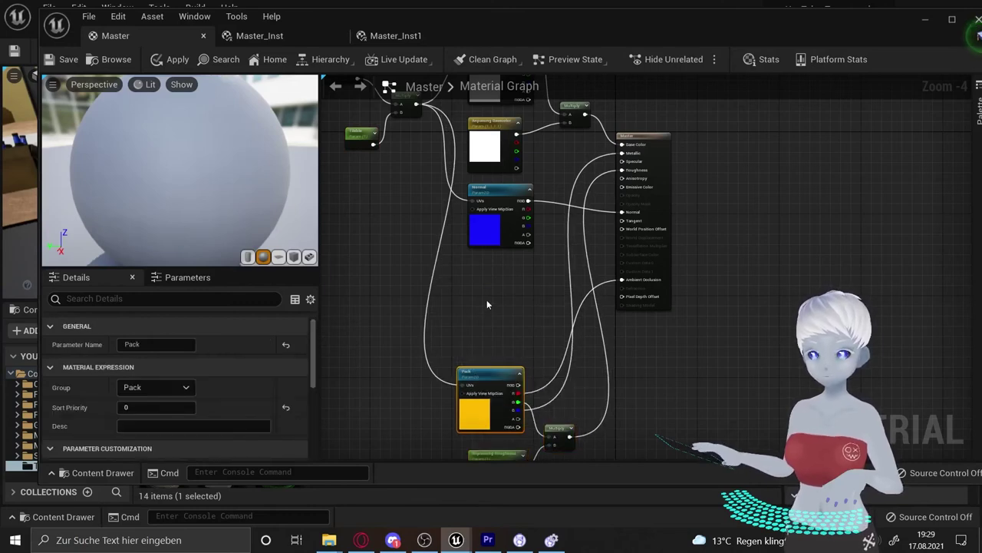
key("ctrl+v")
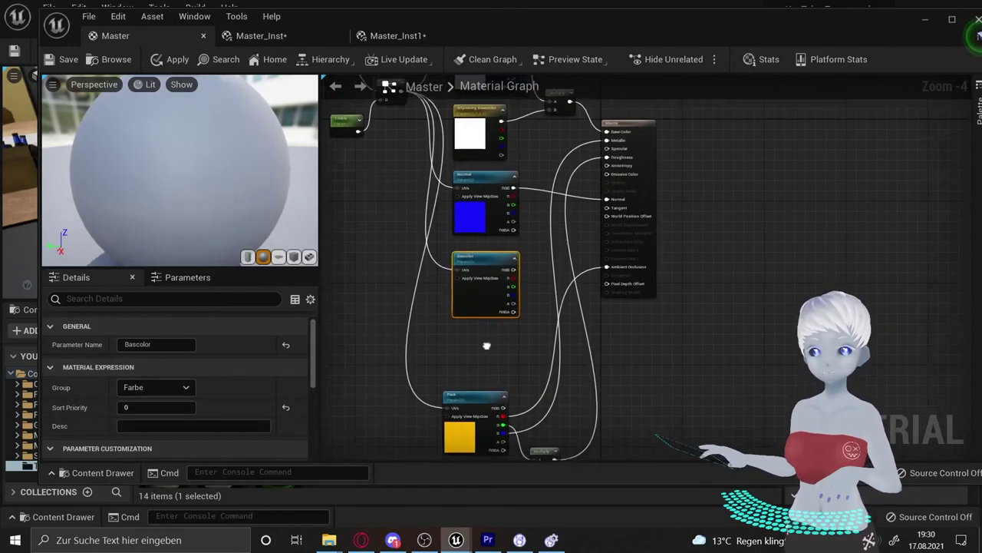
right_click_drag(486, 345, 478, 294)
left_click_drag(464, 350, 396, 306)
mouse_move(507, 218)
left_mouse_down()
mouse_move(512, 344)
mouse_move(490, 233)
mouse_move(495, 217)
mouse_move(526, 406)
left_mouse_up()
Lift the Multiply and Anpassung Roughness nodes up beside Pack.
right_click_drag(536, 278, 540, 292)
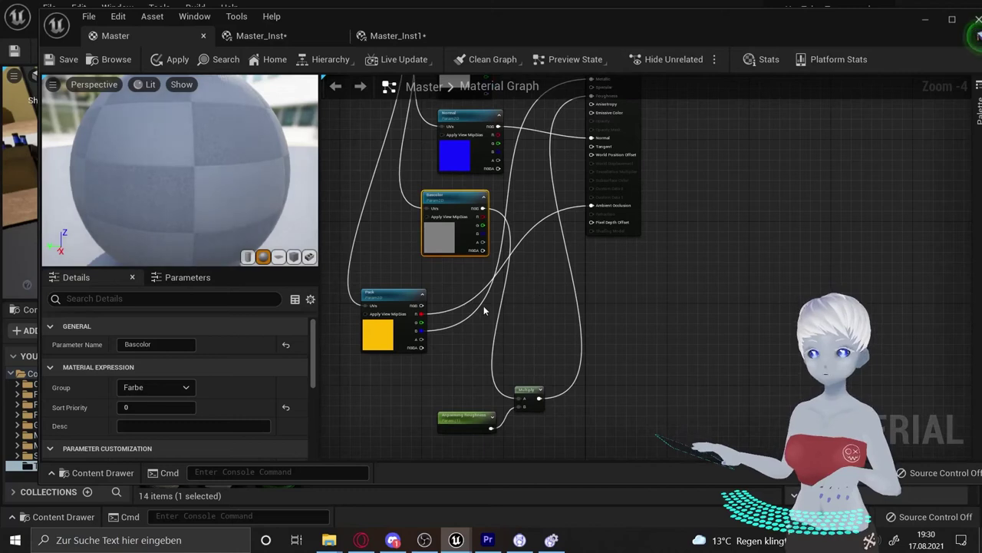
right_click_drag(535, 350, 529, 358)
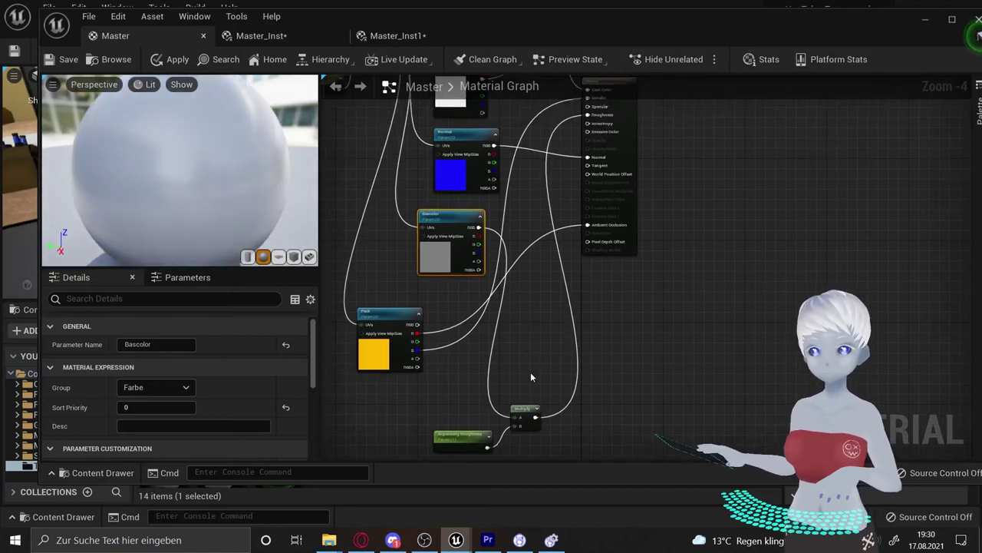
left_click_drag(527, 406, 526, 320)
left_click_drag(461, 436, 460, 392)
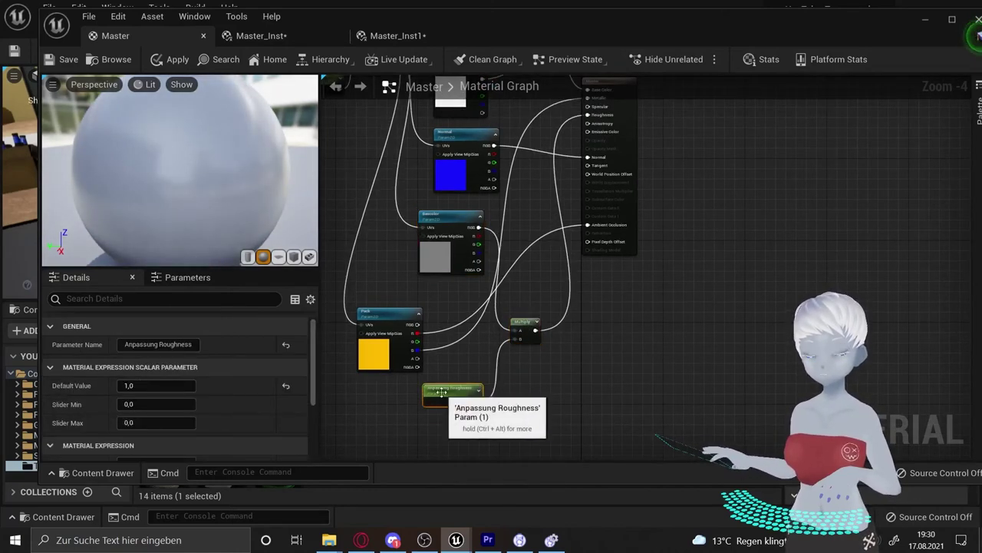
right_click_drag(542, 299, 540, 334)
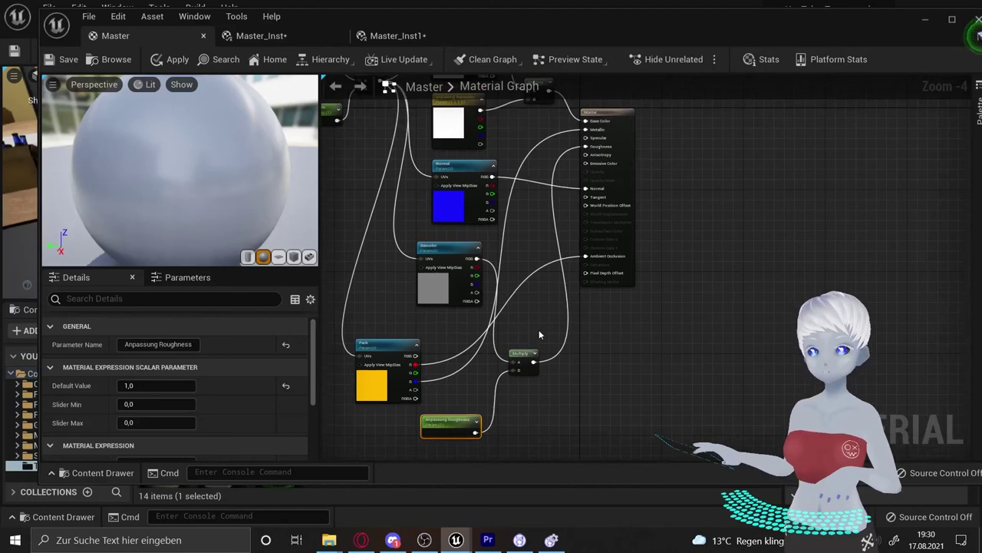
left_click(453, 361, "alt")
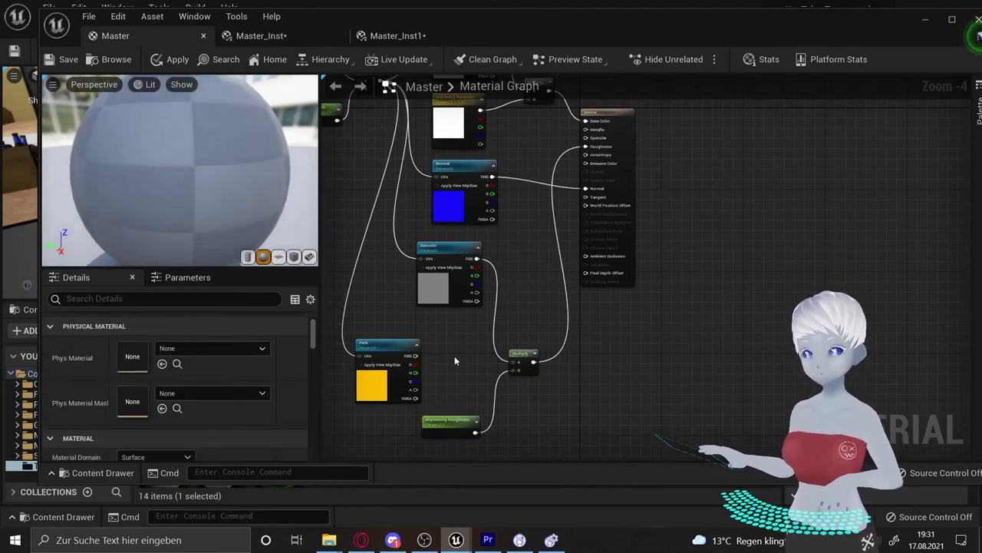
right_click_drag(606, 337, 605, 347)
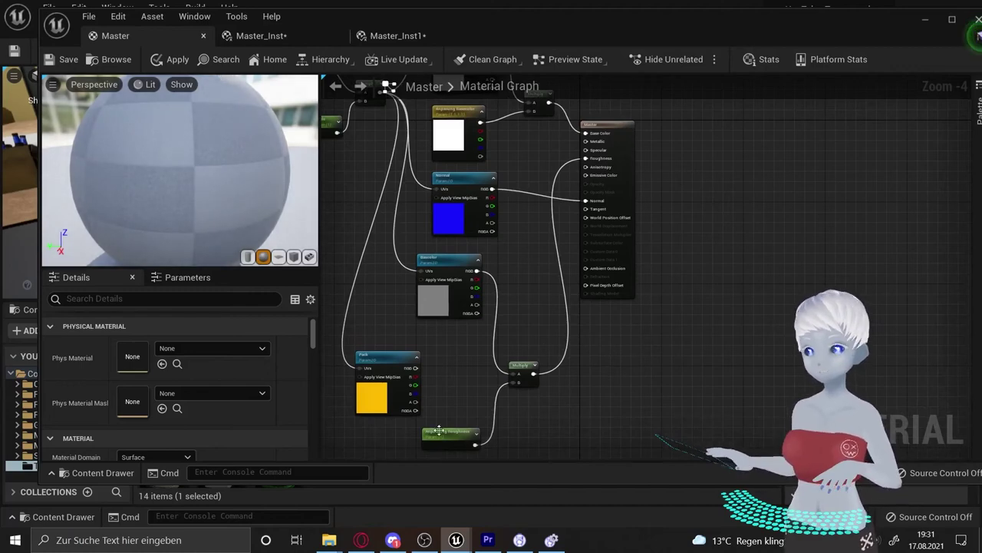
left_click_drag(439, 431, 444, 343)
left_click_drag(520, 361, 525, 315)
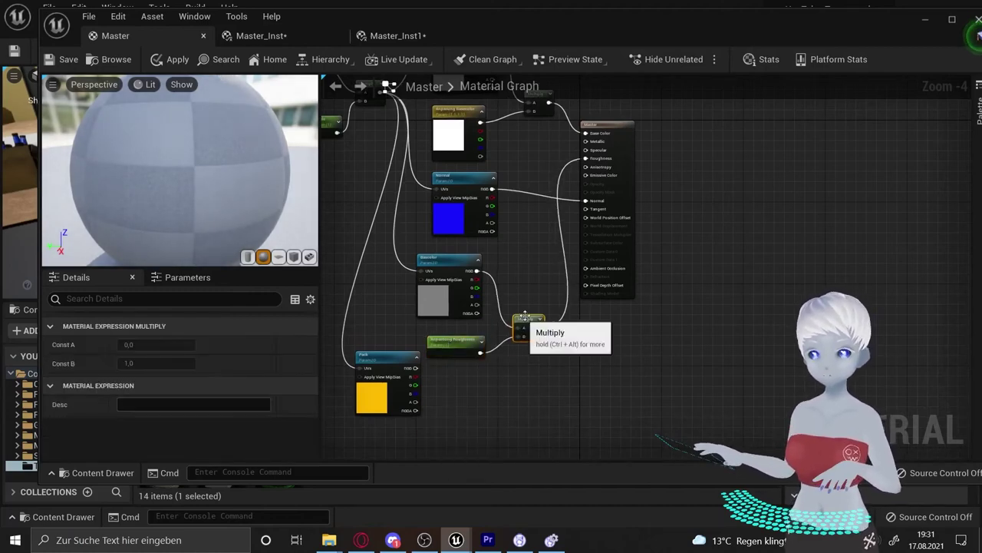
right_click_drag(524, 314, 545, 351)
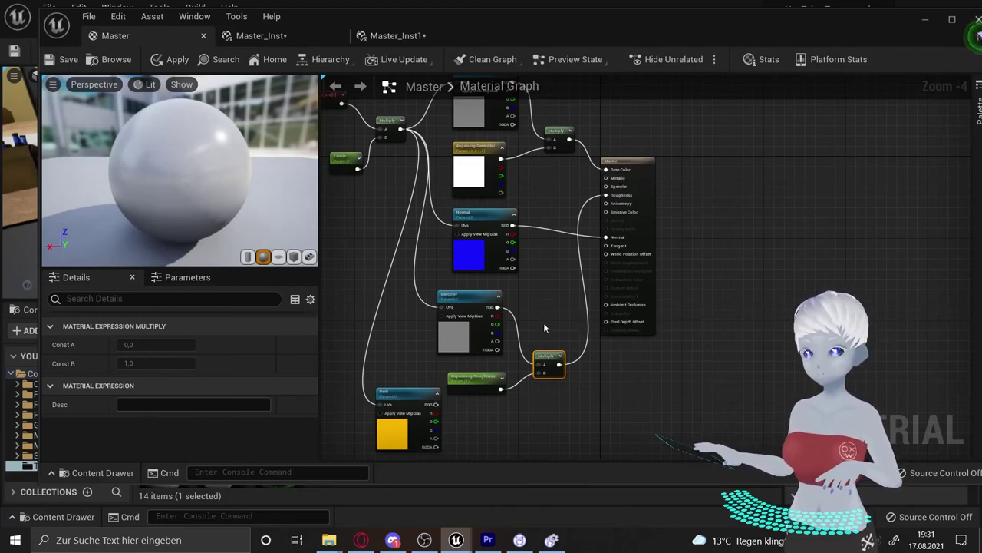
Duplicate the TexCoord, Multiply and Tileble nodes and wire the copy into Pack's UVs.
key("ctrl+z")
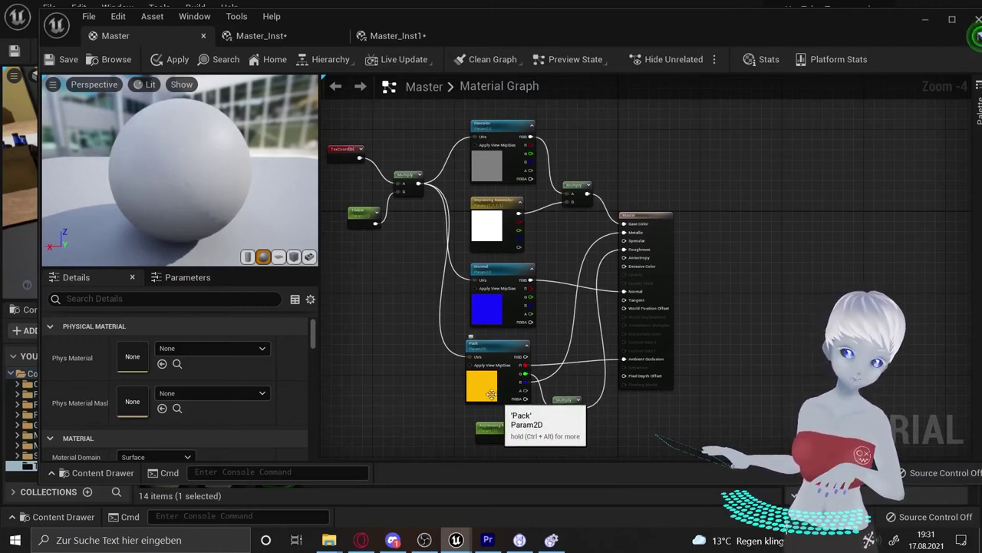
right_click_drag(434, 280, 443, 281)
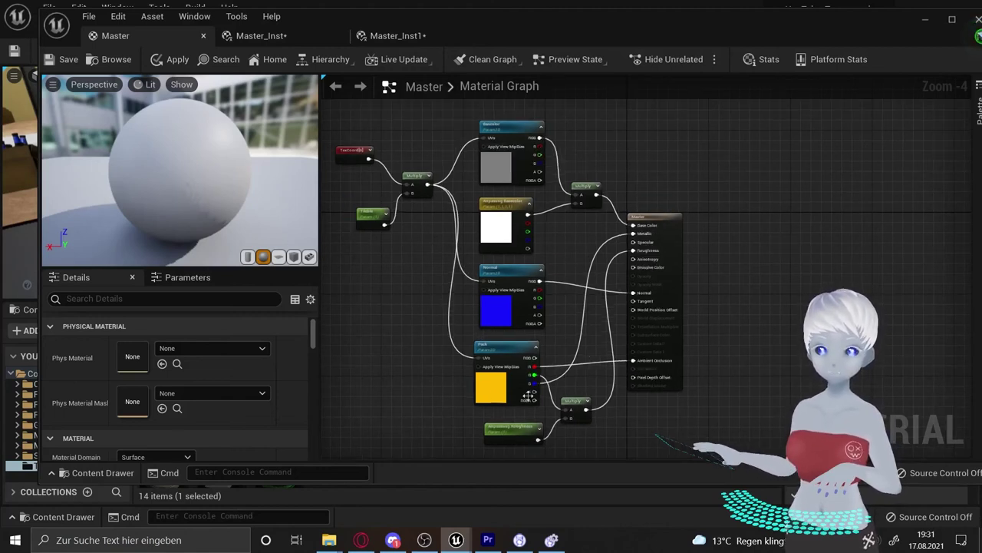
left_click_drag(422, 133, 350, 234)
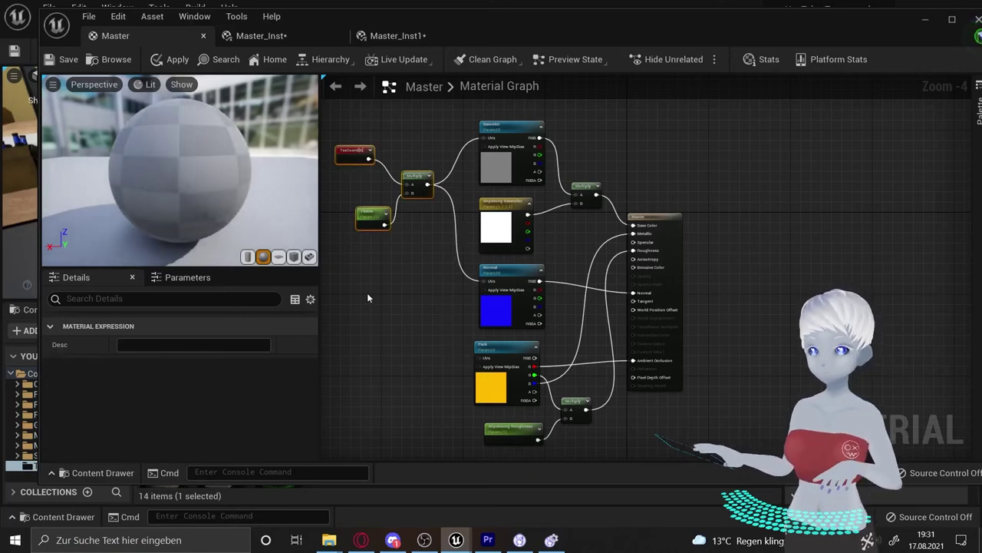
key("ctrl+c")
key("ctrl+v")
left_click_drag(433, 301, 478, 358)
left_click(396, 172)
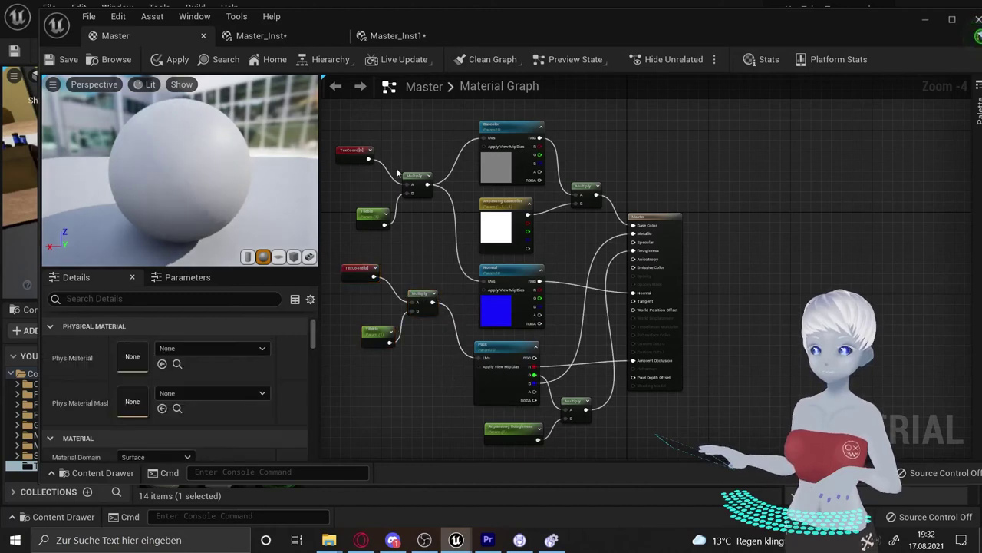
Delete the duplicated tiling nodes, leaving a single UV tiling chain.
left_click(376, 330)
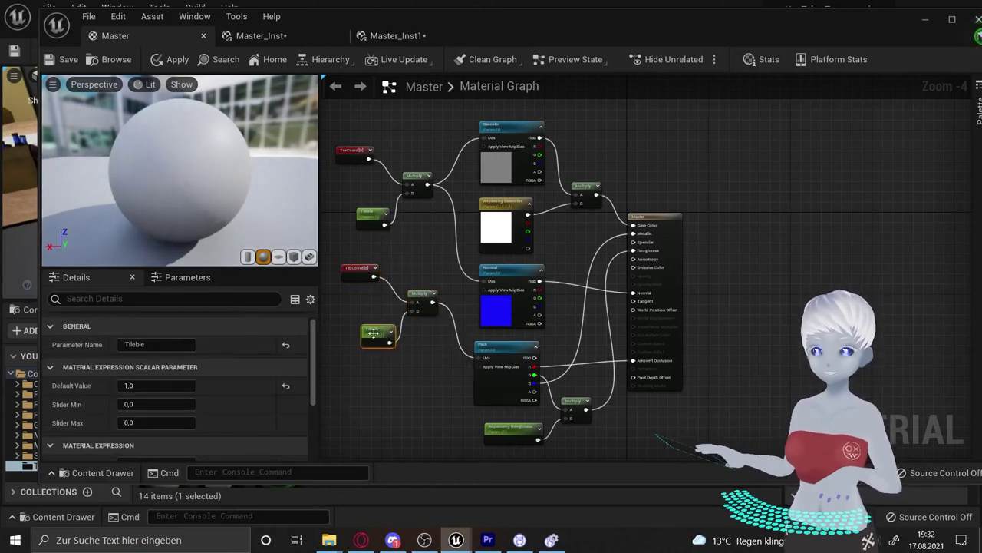
mouse_move(427, 184)
left_mouse_down()
mouse_move(479, 357)
mouse_move(337, 257)
left_mouse_up()
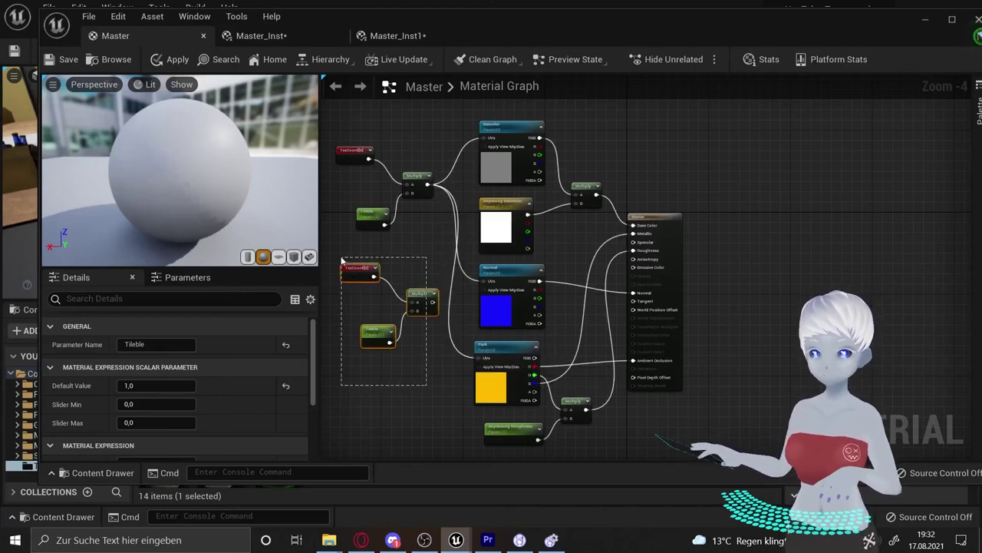
key("Delete")
right_click_drag(724, 236, 738, 223)
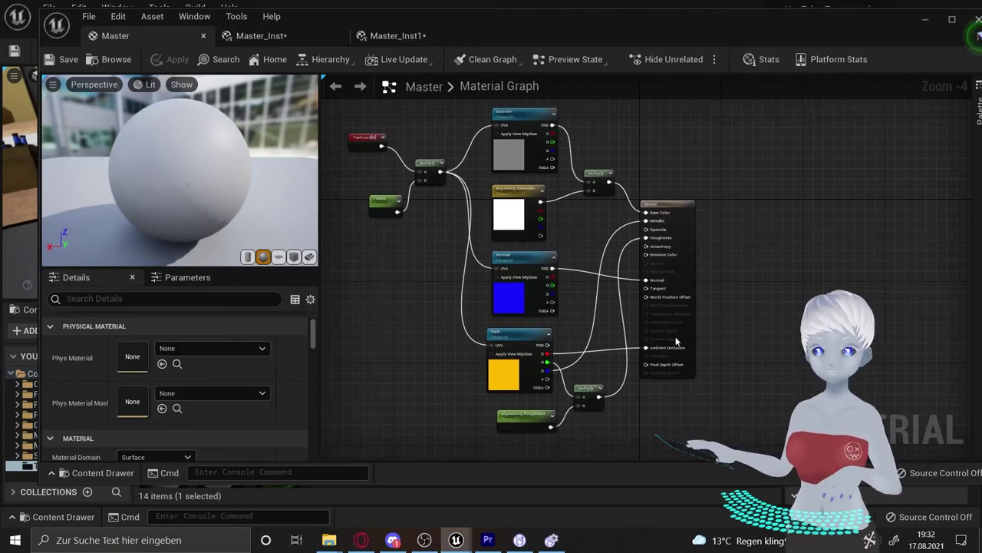
Shift the Master result node right, then back left, to line up its input wires.
right_click_drag(777, 173, 793, 182)
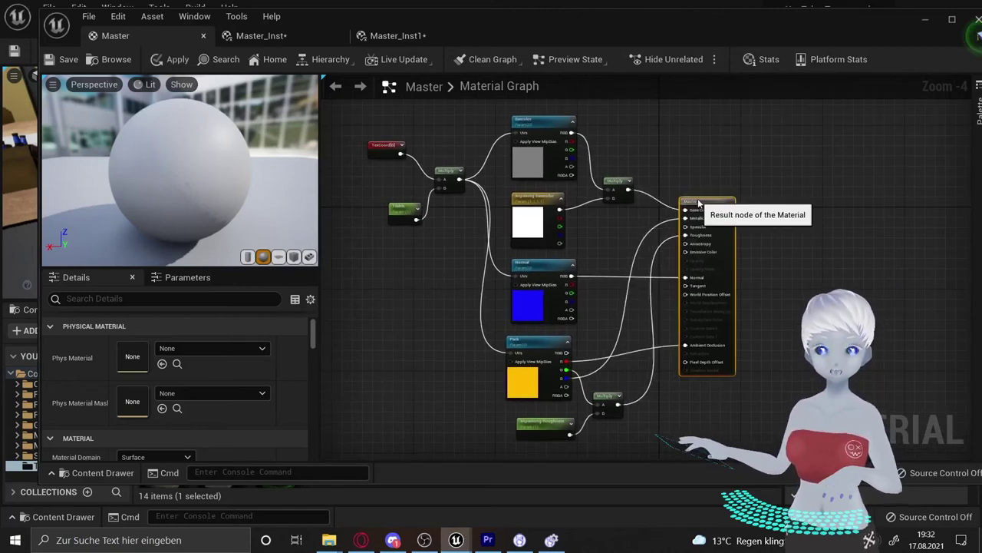
left_click_drag(670, 214, 700, 194)
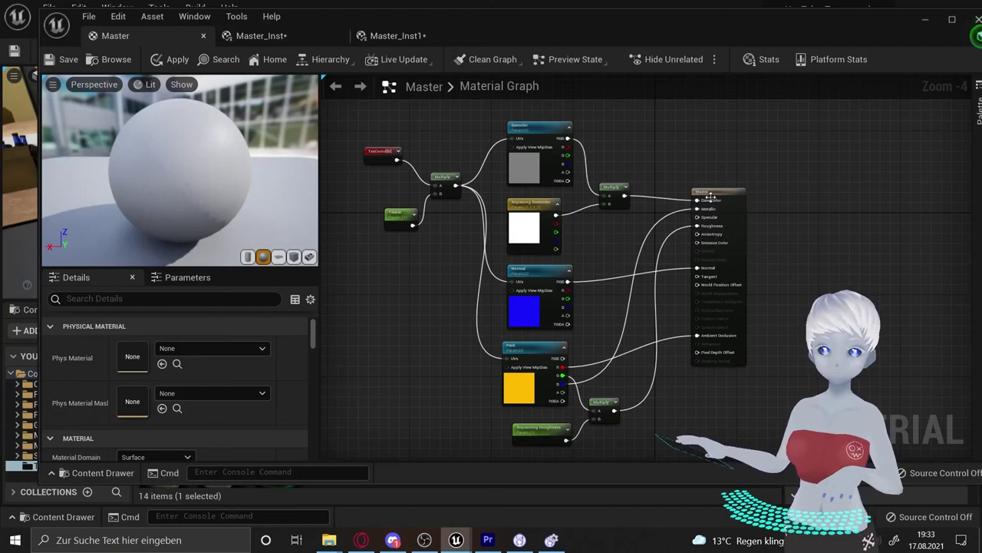
left_click_drag(712, 196, 747, 198)
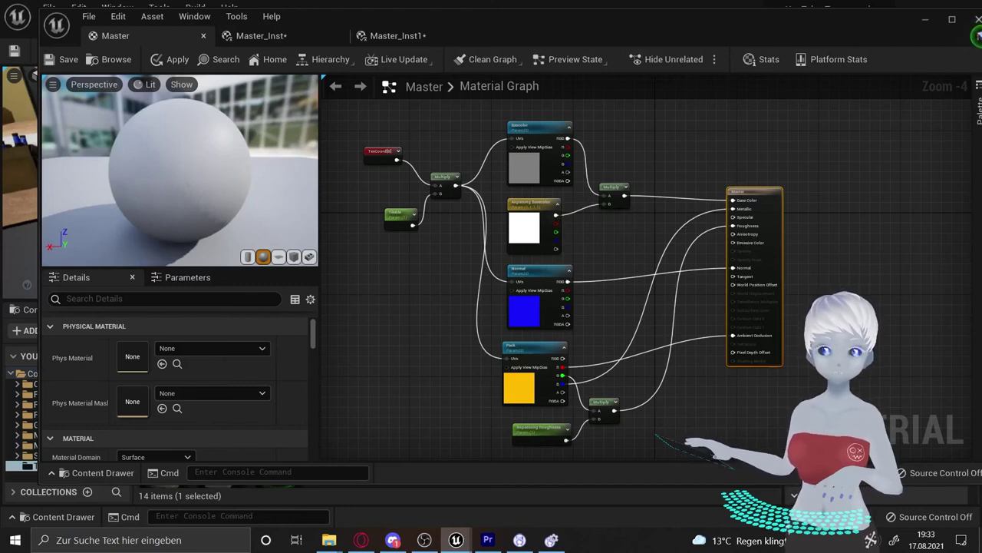
left_click_drag(750, 190, 699, 191)
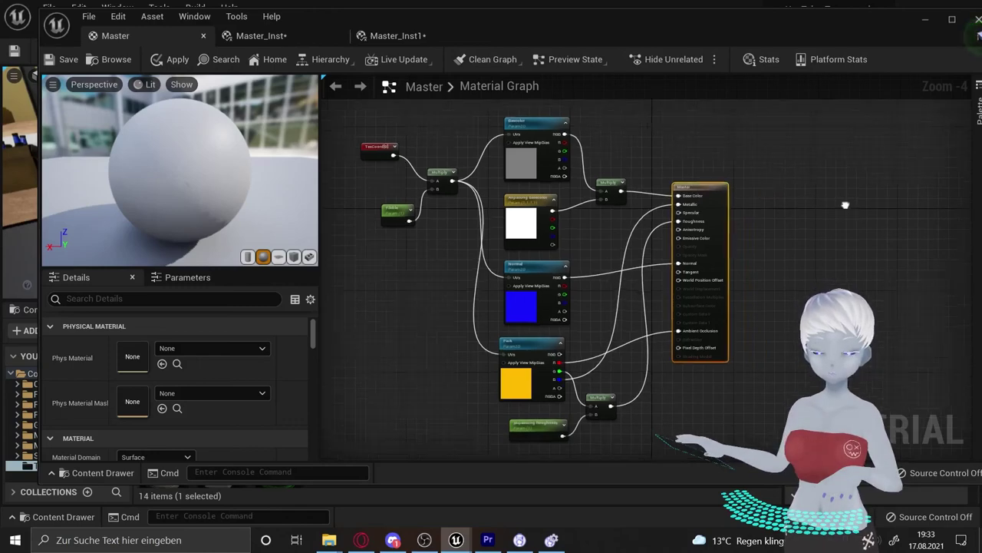
right_click_drag(850, 217, 849, 176)
right_click_drag(771, 242, 764, 229)
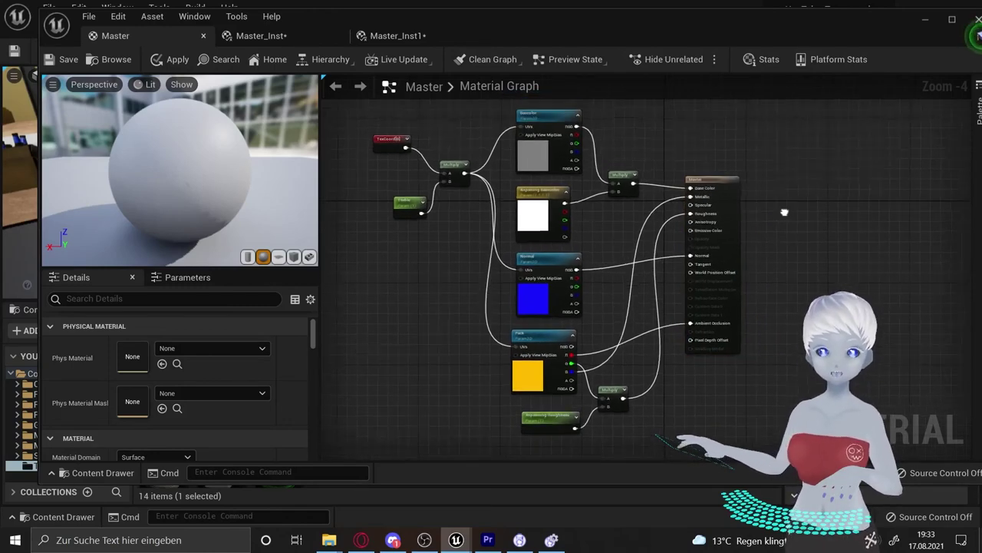
Check the Normal, Pack and roughness nodes, then nudge the result node slightly right.
left_click(537, 265)
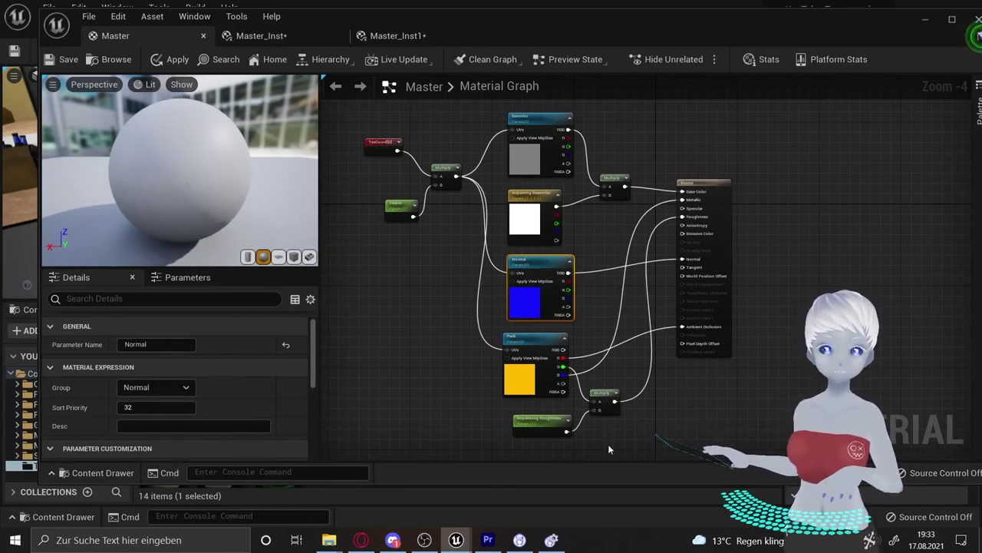
left_click_drag(610, 378, 552, 425)
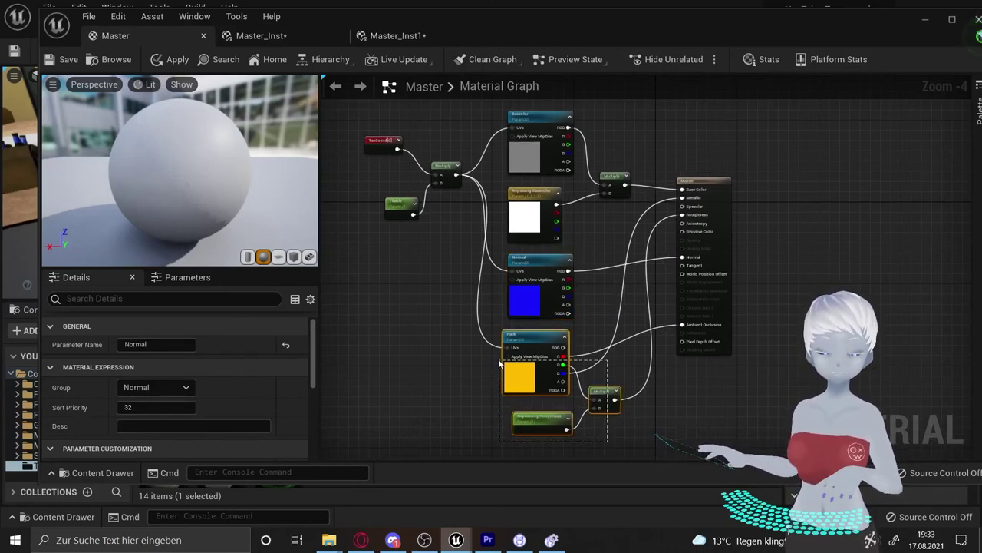
left_click(466, 397)
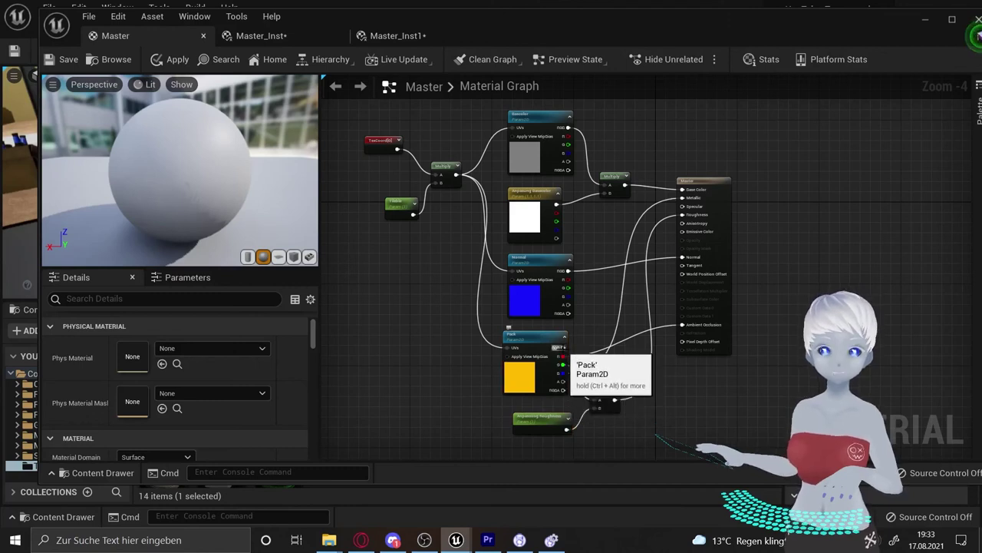
right_click_drag(429, 136, 432, 159)
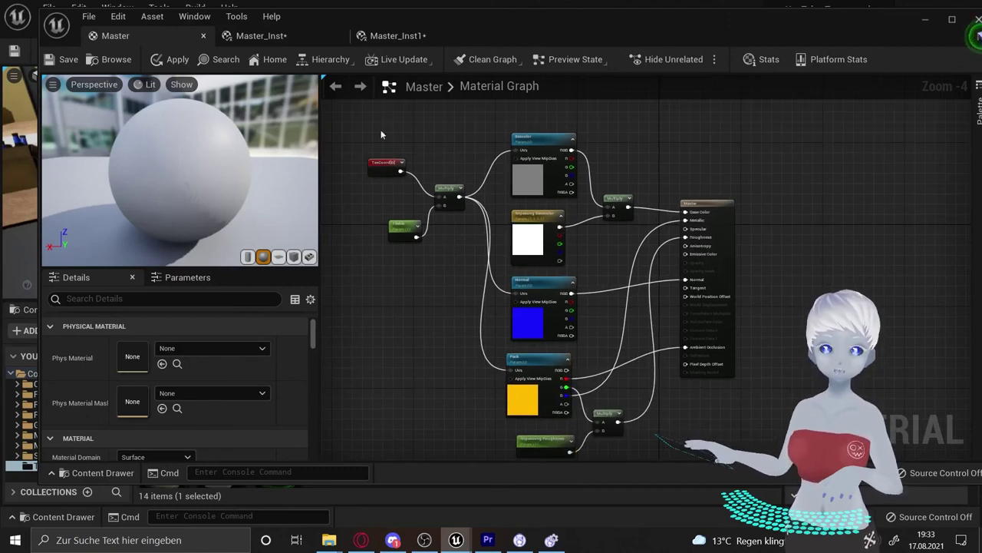
right_click_drag(468, 277, 453, 277)
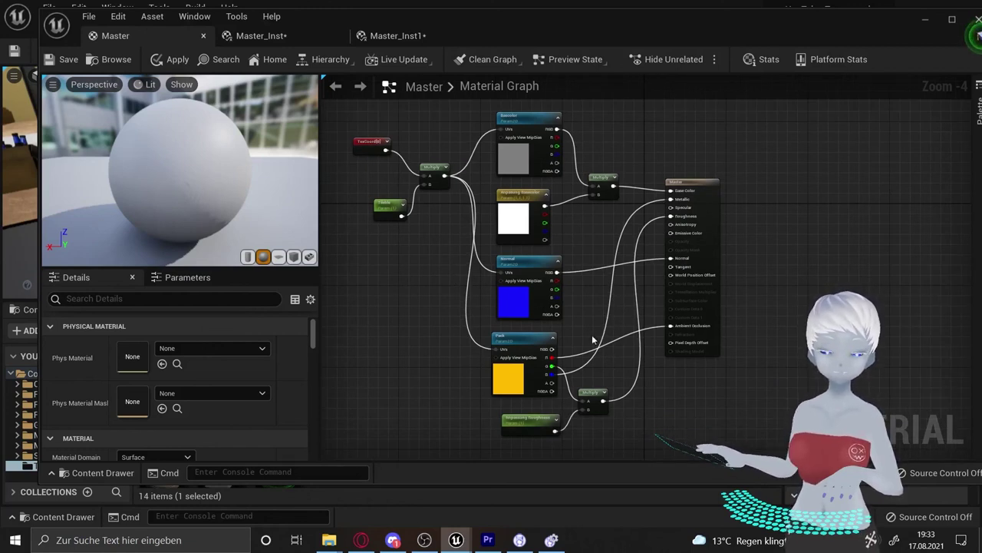
left_click_drag(680, 186, 693, 186)
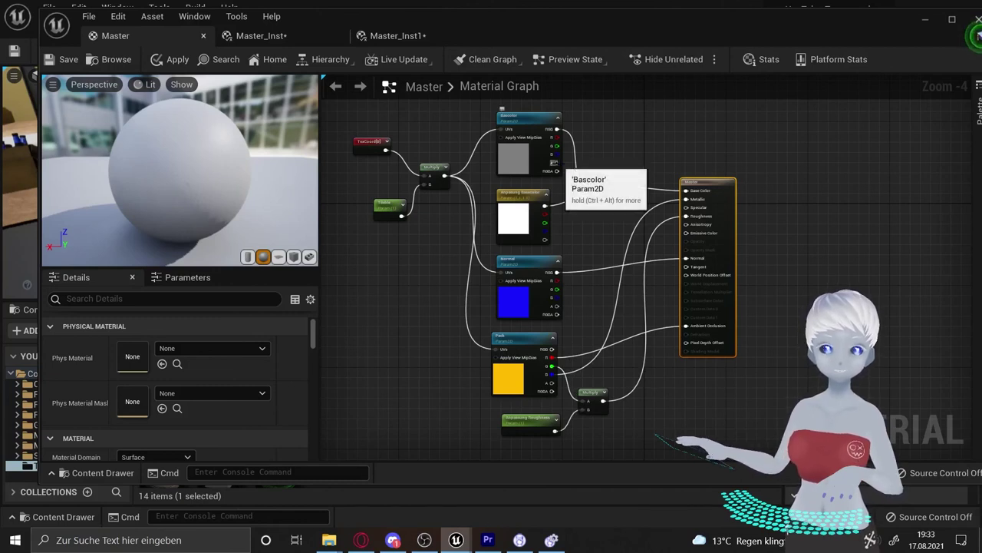
Undo the last change and nudge the Master result node a little to the left.
key("ctrl+z")
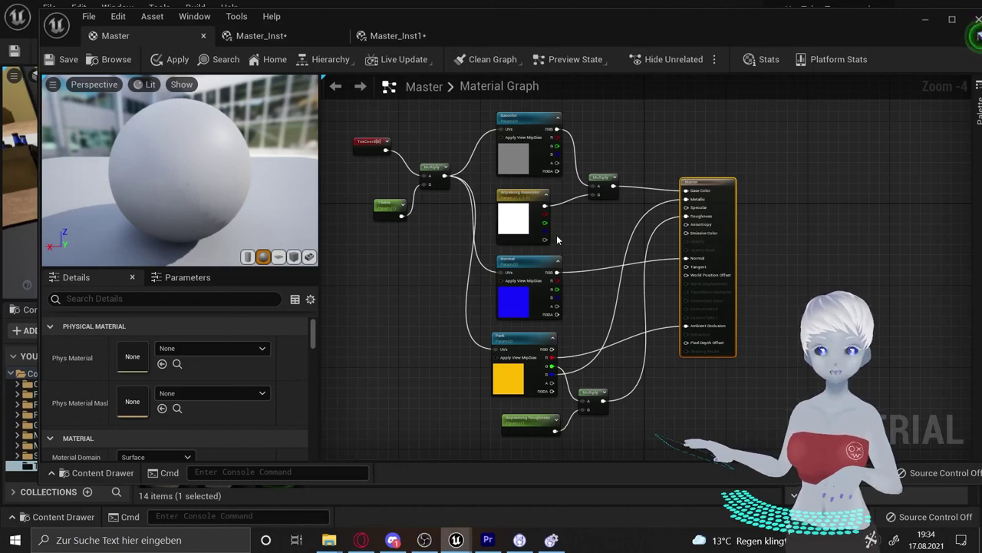
right_click_drag(681, 255, 678, 229)
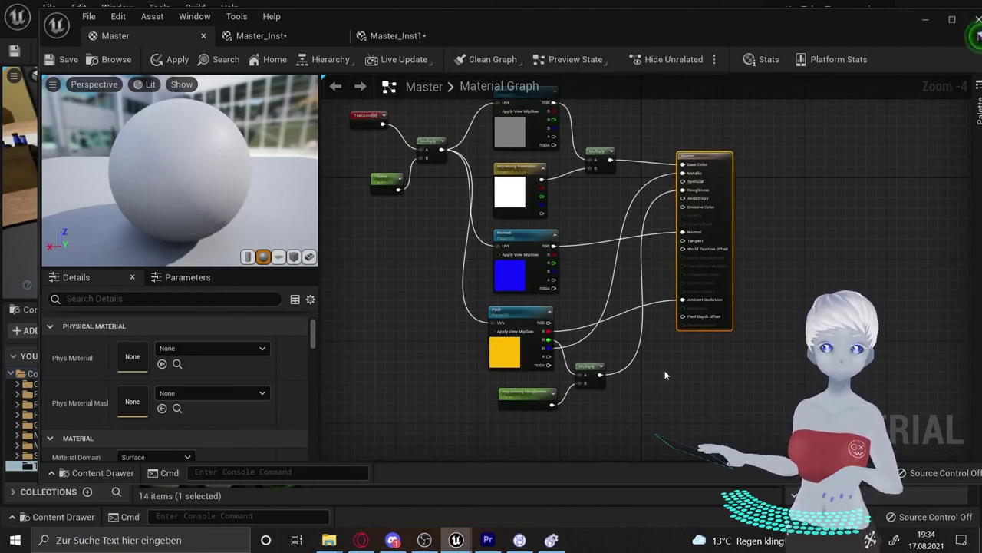
right_click_drag(664, 370, 669, 384)
left_click_drag(721, 175, 686, 175)
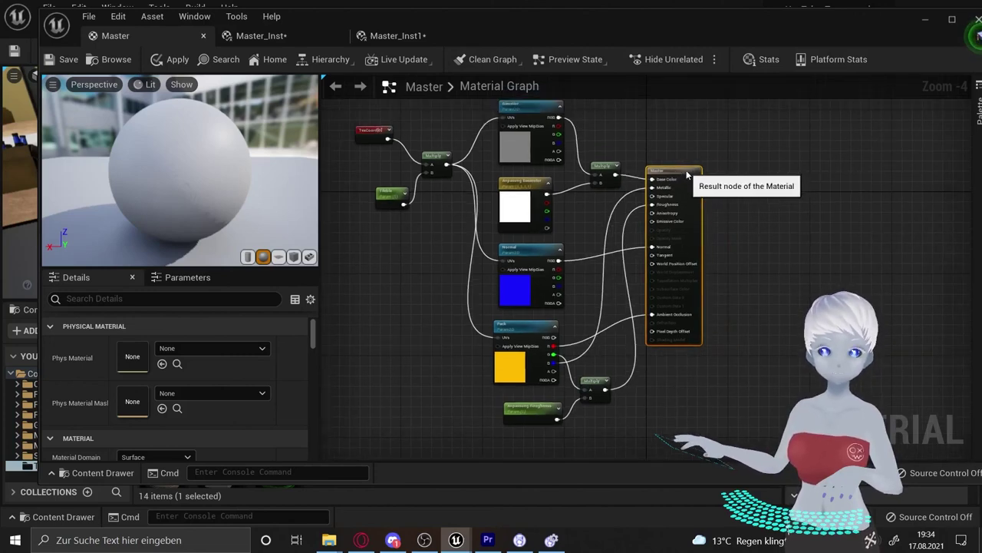